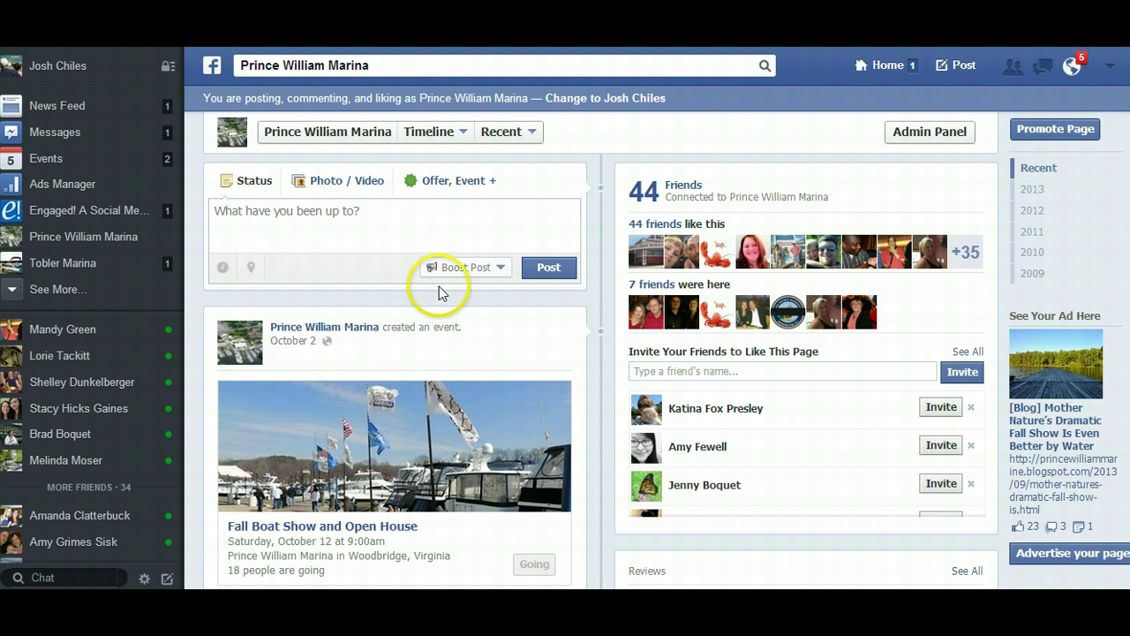
Step: Examine the Boost Post settings for both audiences, fans' friends and people you choose to target, and clear the boost
left_click(487, 272)
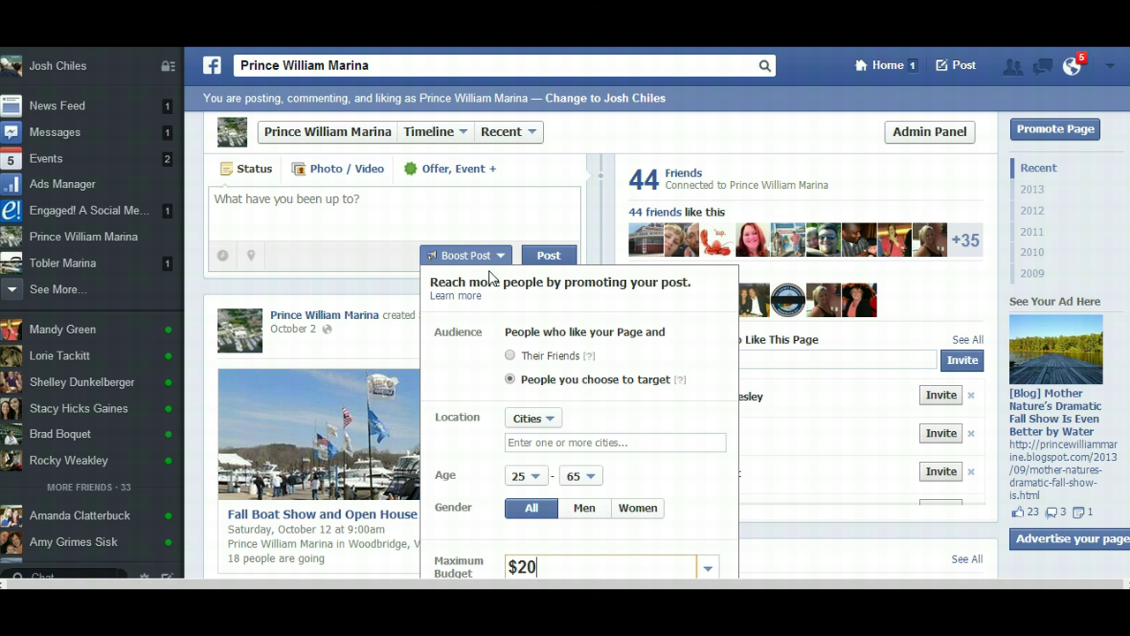
scroll(492, 278, "down", 3)
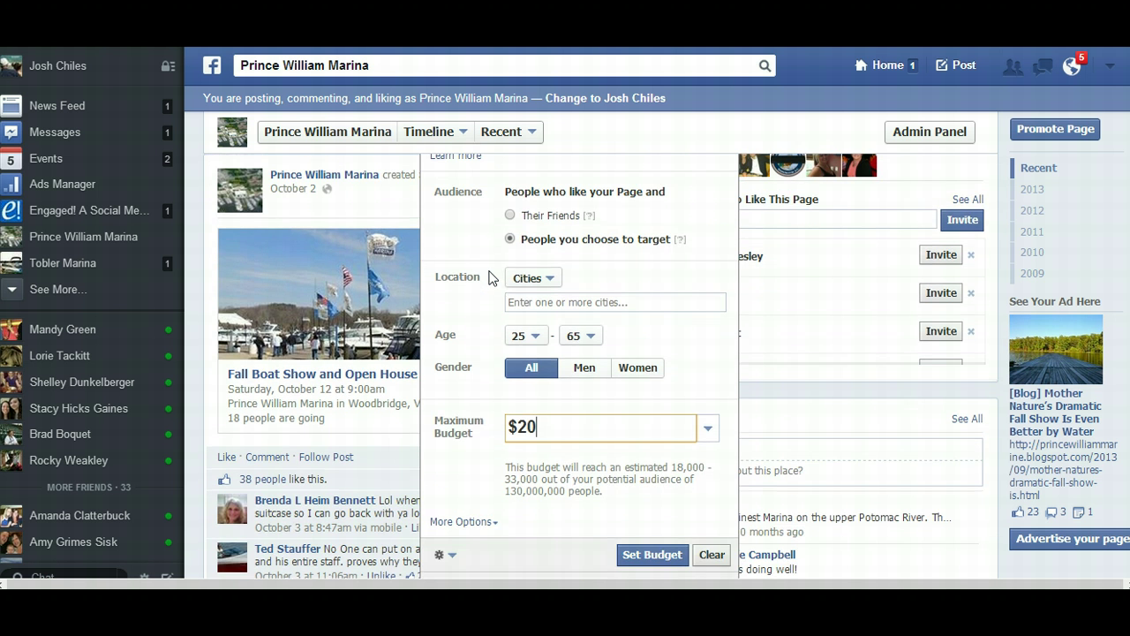
left_click(509, 216)
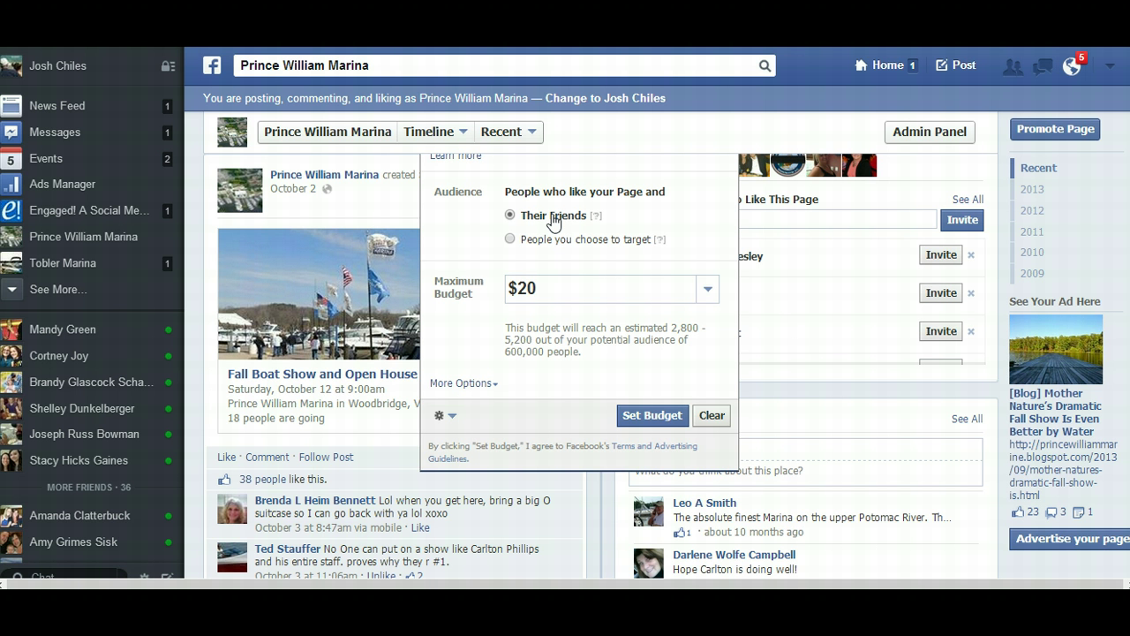
left_click(510, 239)
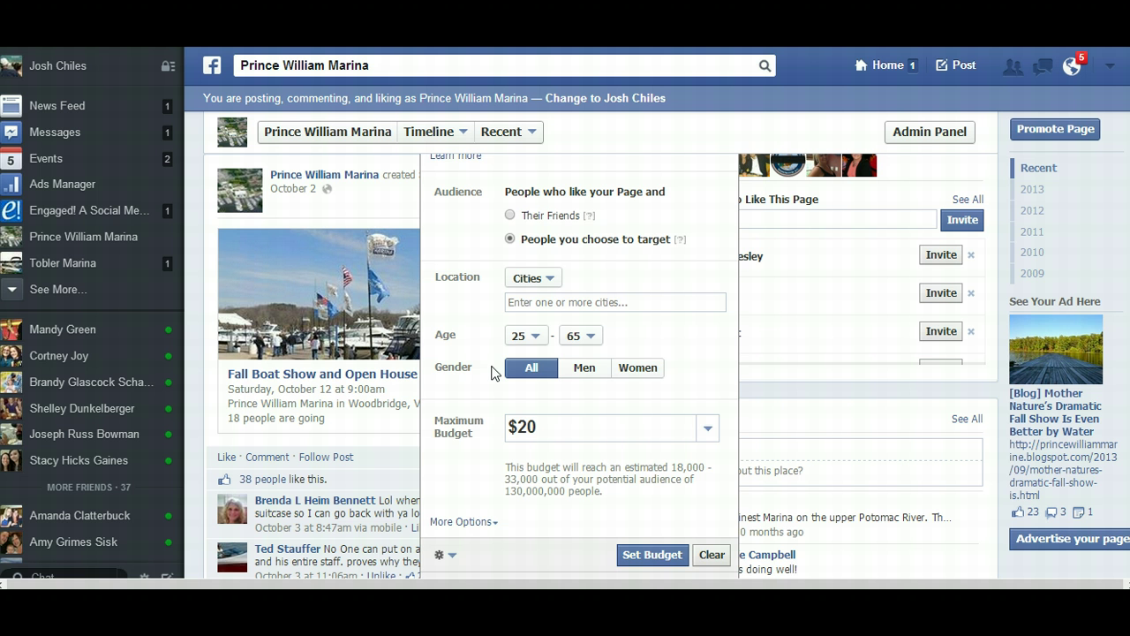
left_click(708, 554)
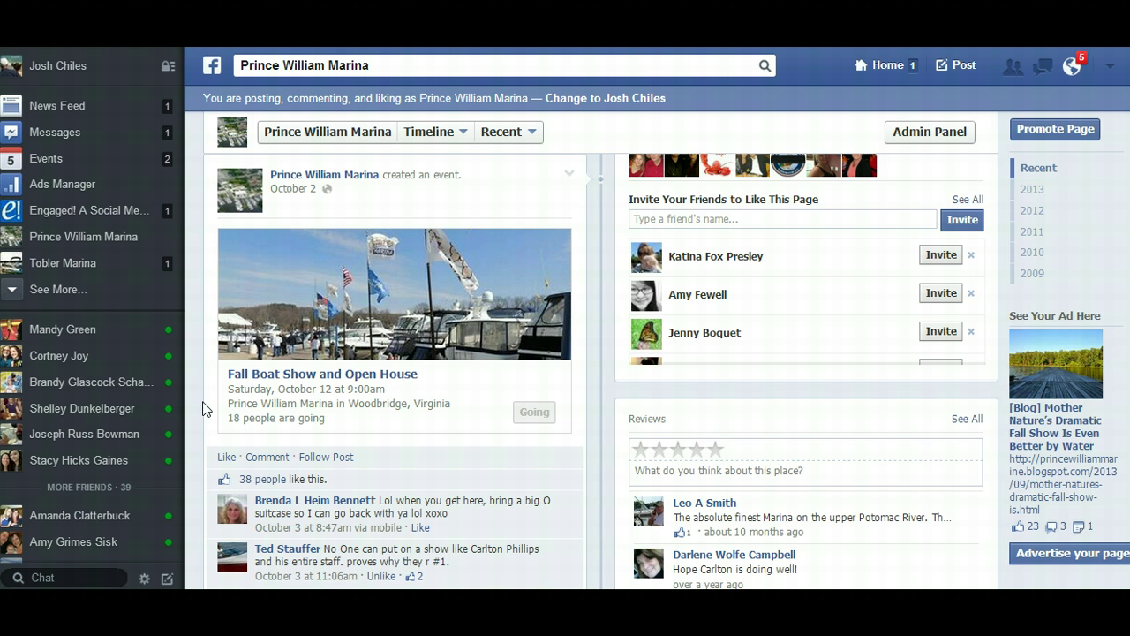
Step: Go to the Ads Manager's campaign overview and start creating a new ad
scroll(202, 408, "up", 5)
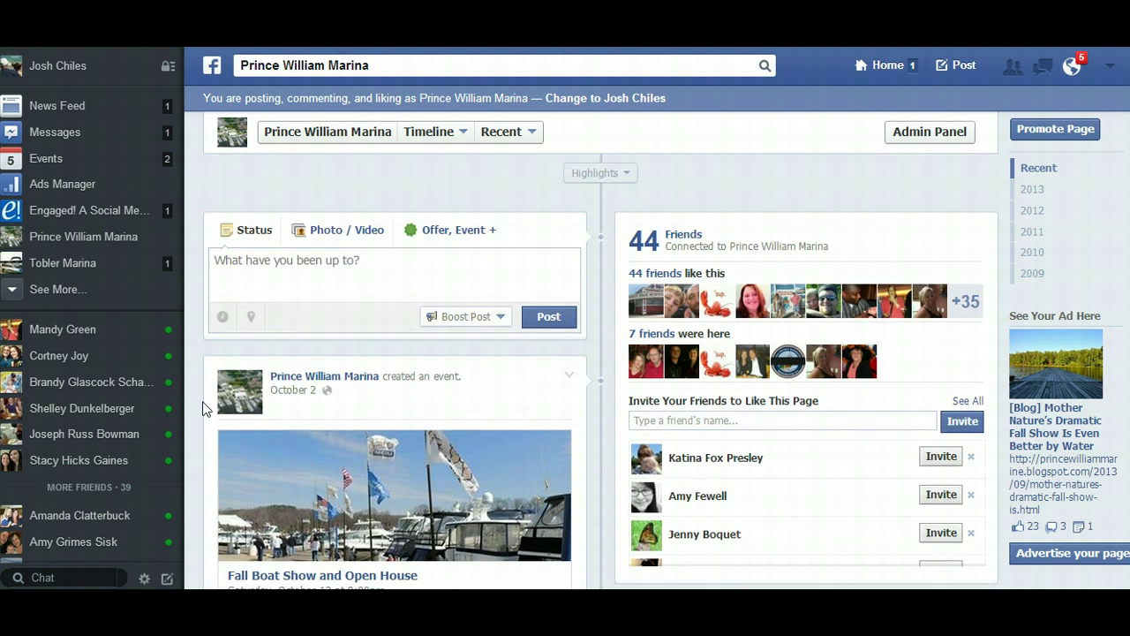
scroll(202, 408, "up", 5)
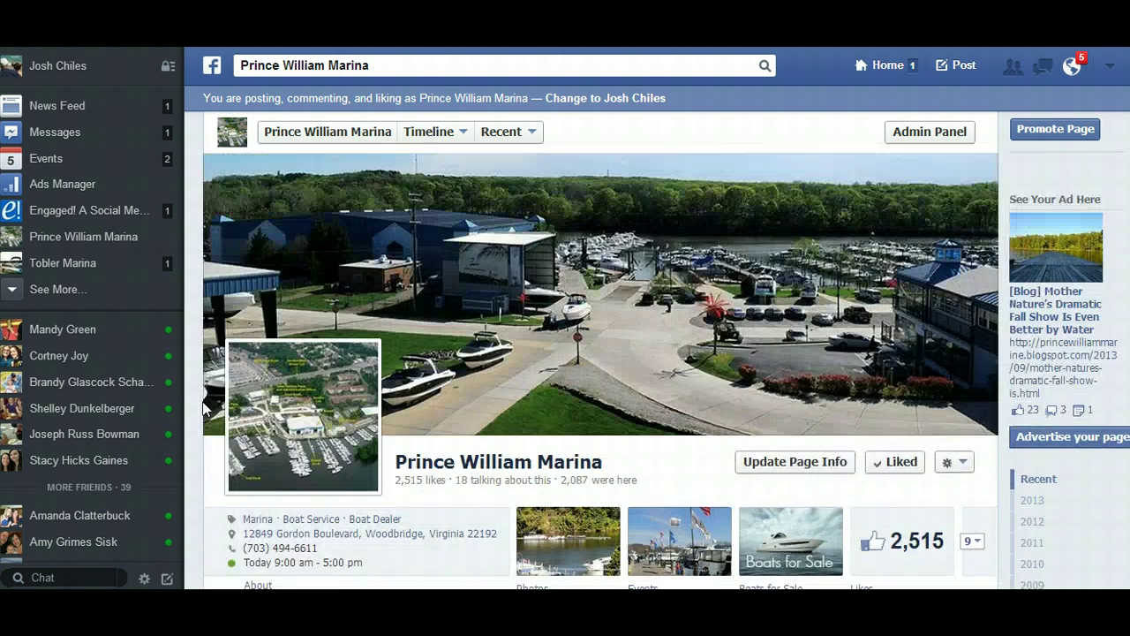
scroll(202, 407, "up", 1)
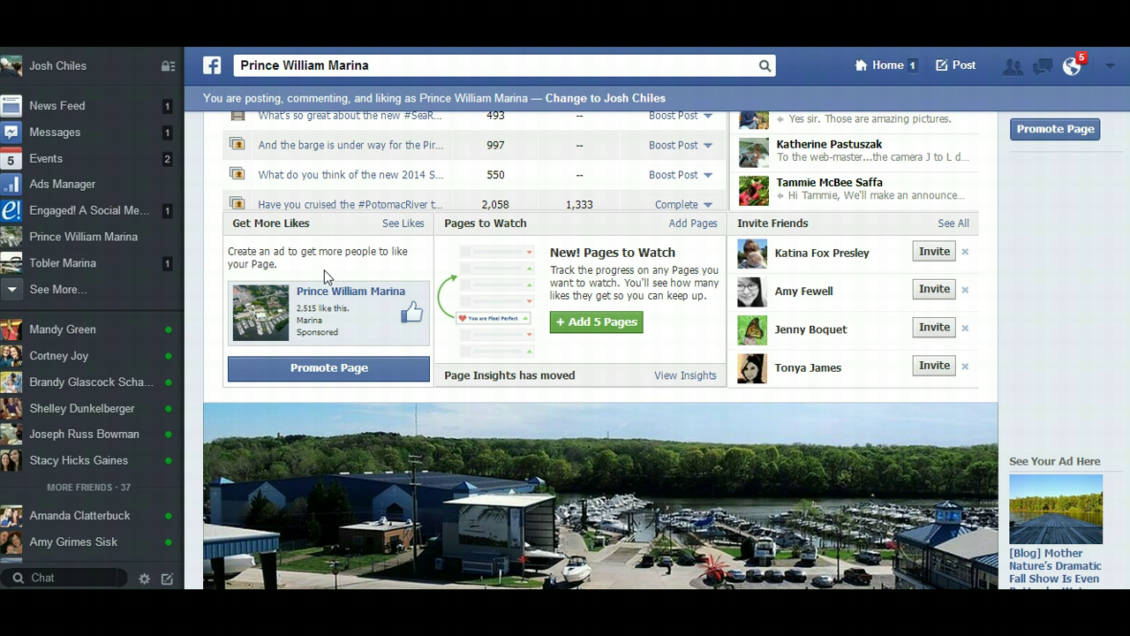
left_click(671, 384)
left_click(81, 188)
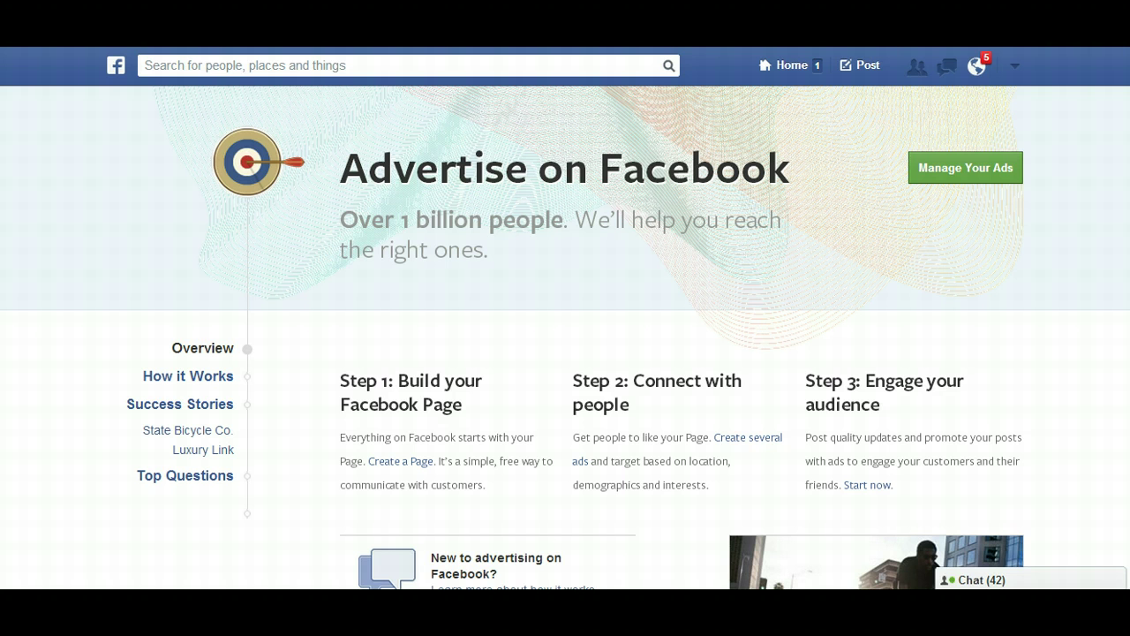
left_click(960, 177)
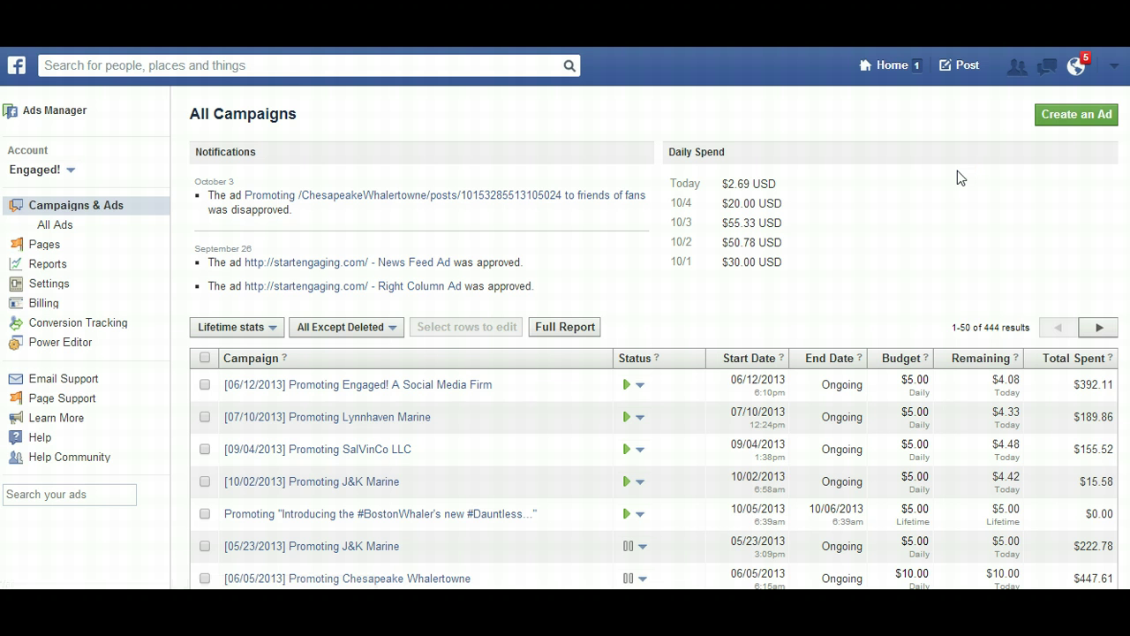
left_click(1076, 118)
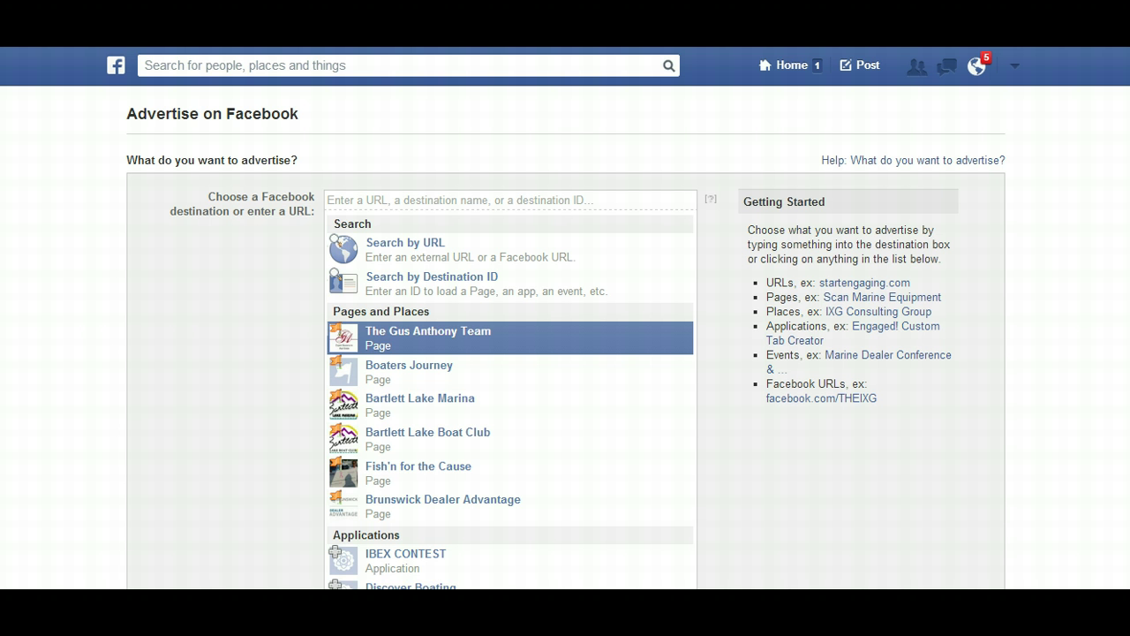
Step: Choose the Prince William Marina place as the Facebook destination to advertise
left_click(504, 197)
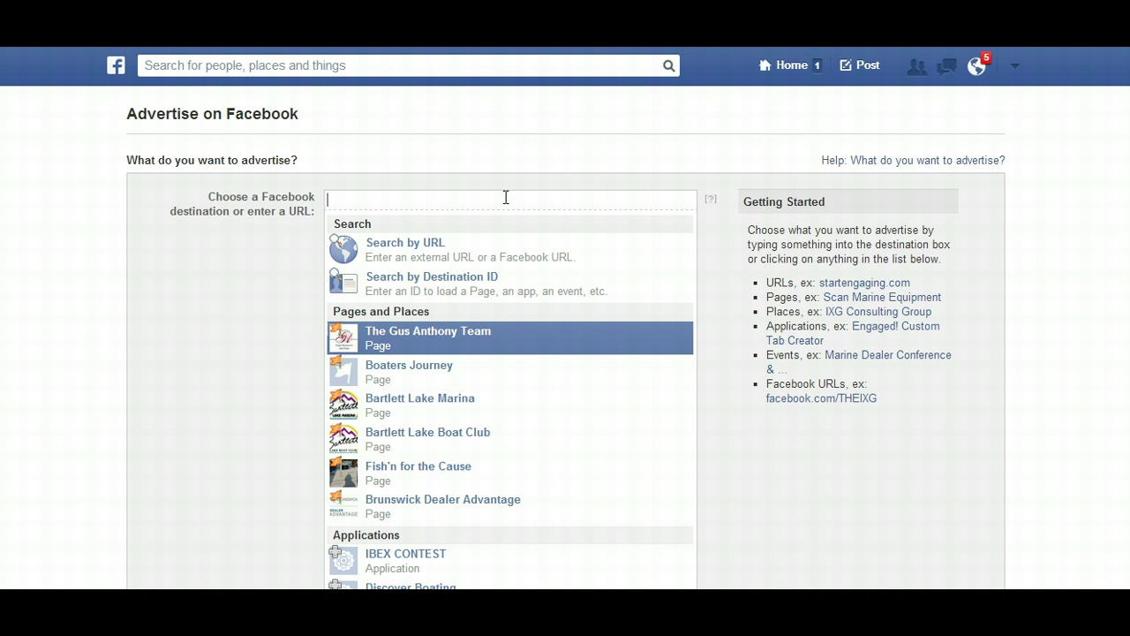
type("Princ")
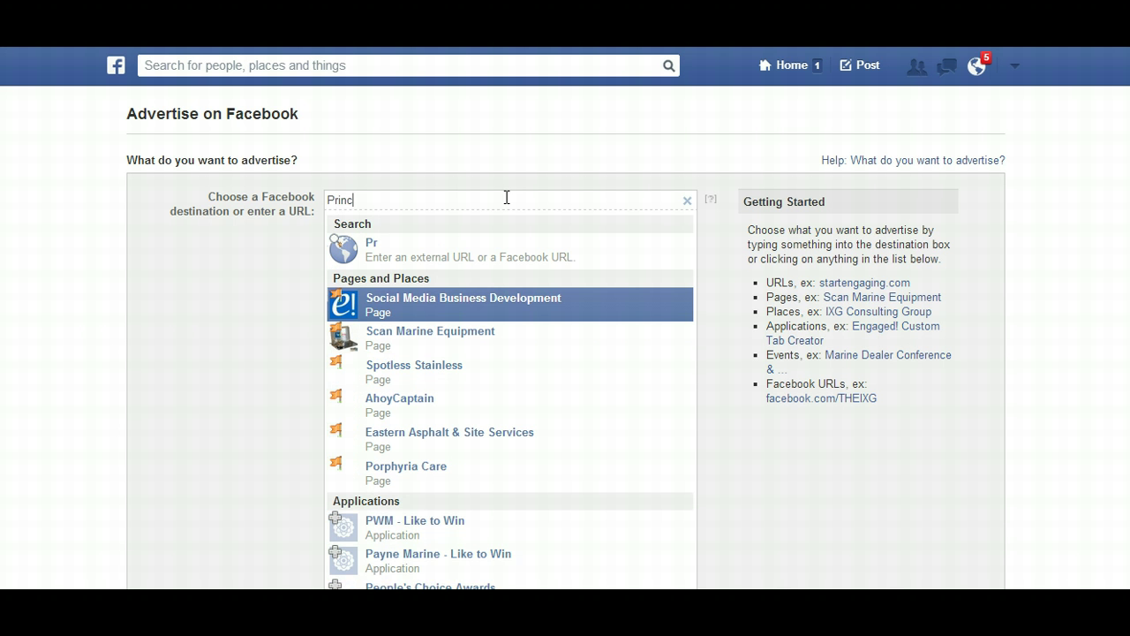
type("e Wi")
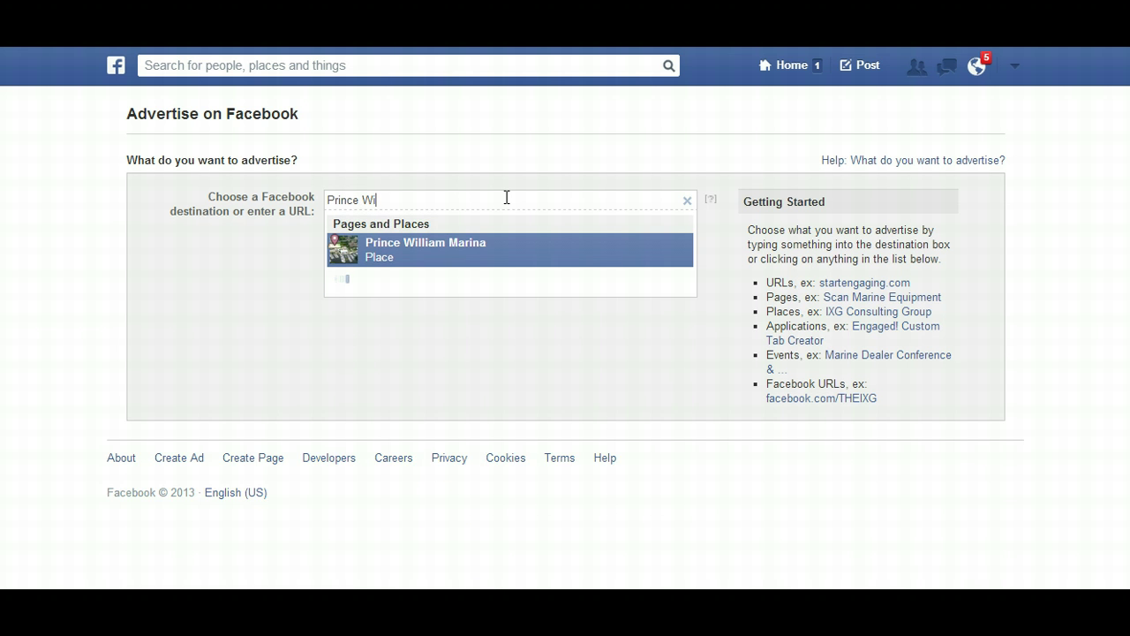
left_click(456, 246)
left_click(79, 161)
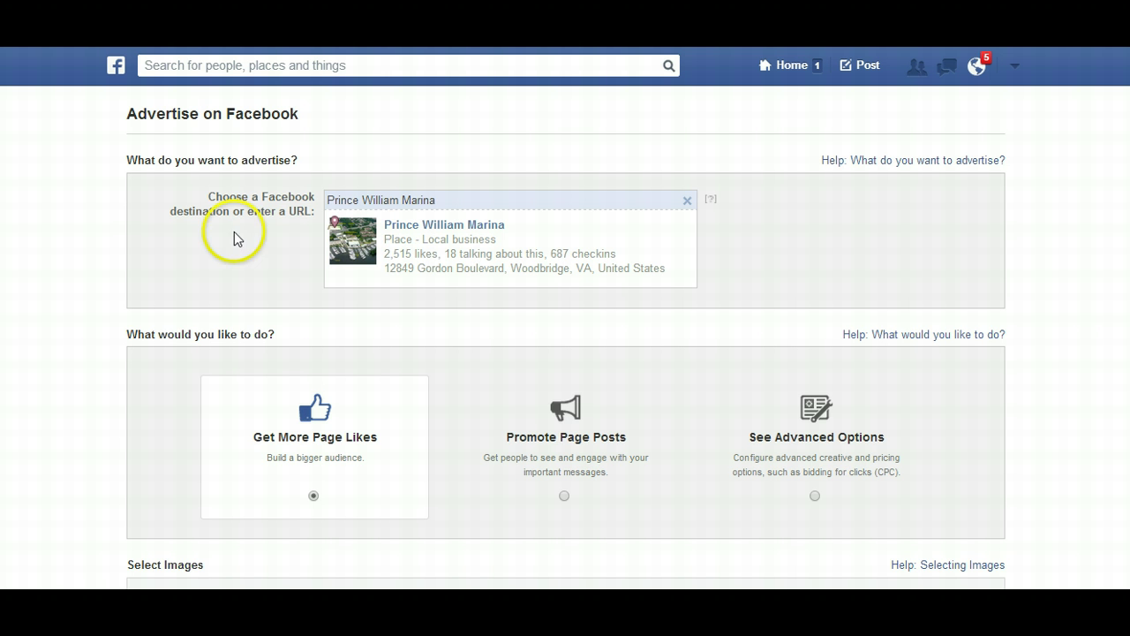
Step: Set the ad's landing view to Discover Boating, keeping the goal of getting more page likes
scroll(93, 300, "down", 3)
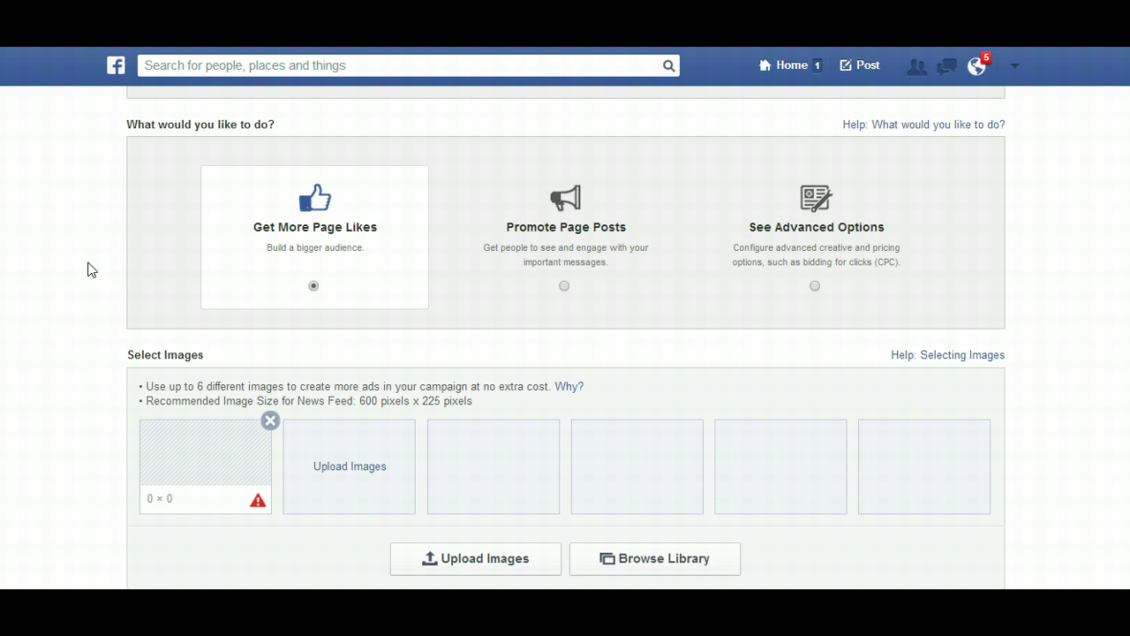
scroll(88, 269, "down", 3)
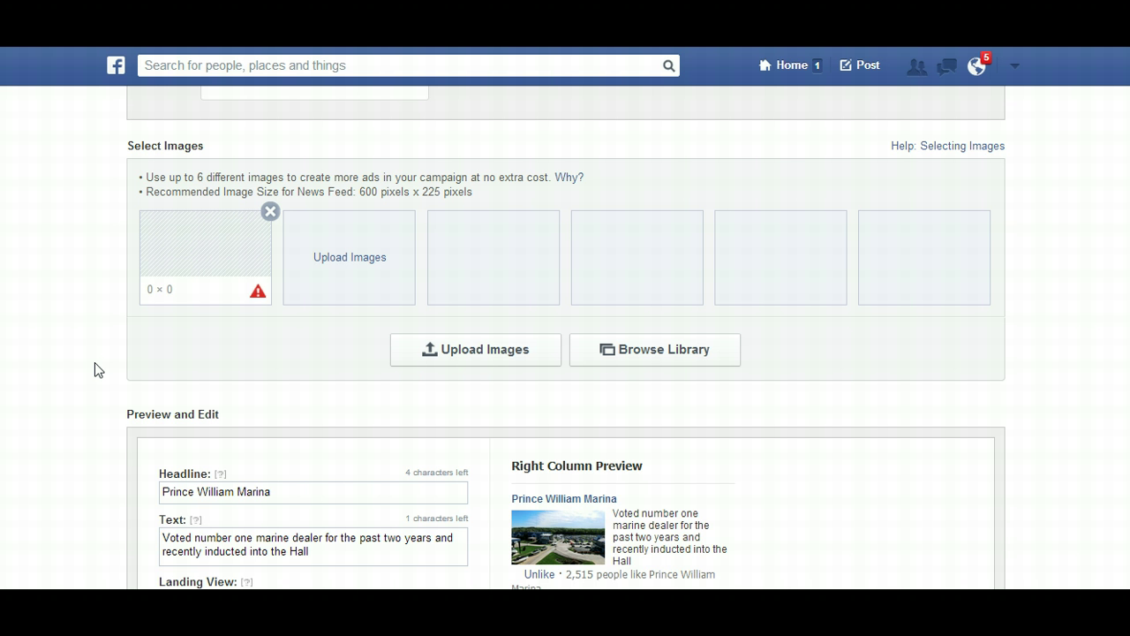
scroll(95, 364, "down", 3)
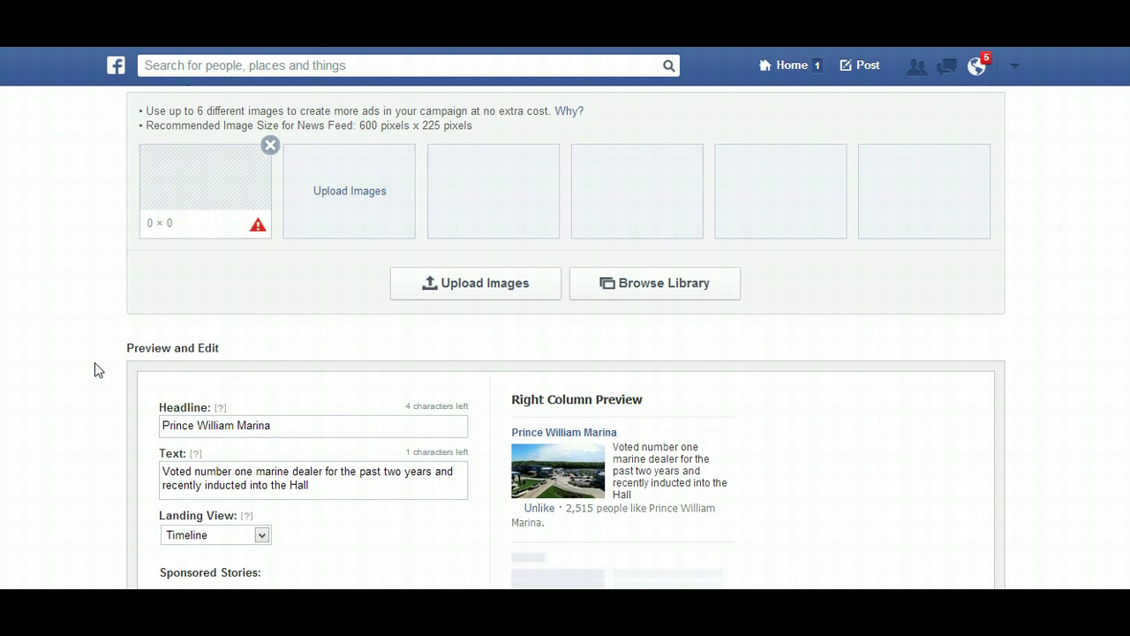
scroll(94, 362, "down", 1)
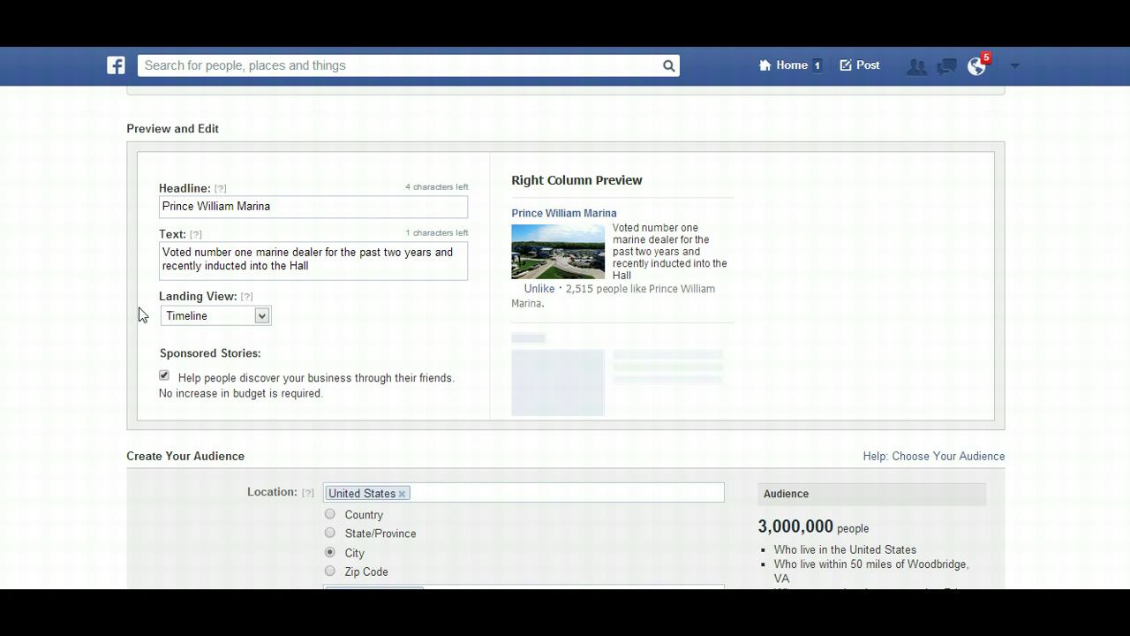
left_click(262, 316)
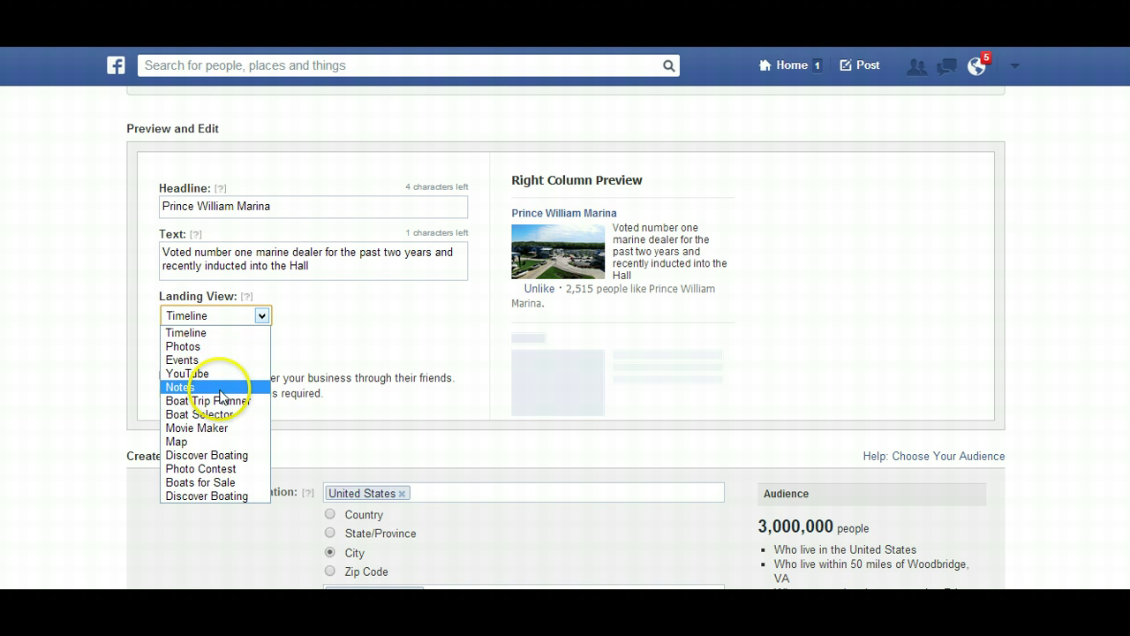
left_click(220, 455)
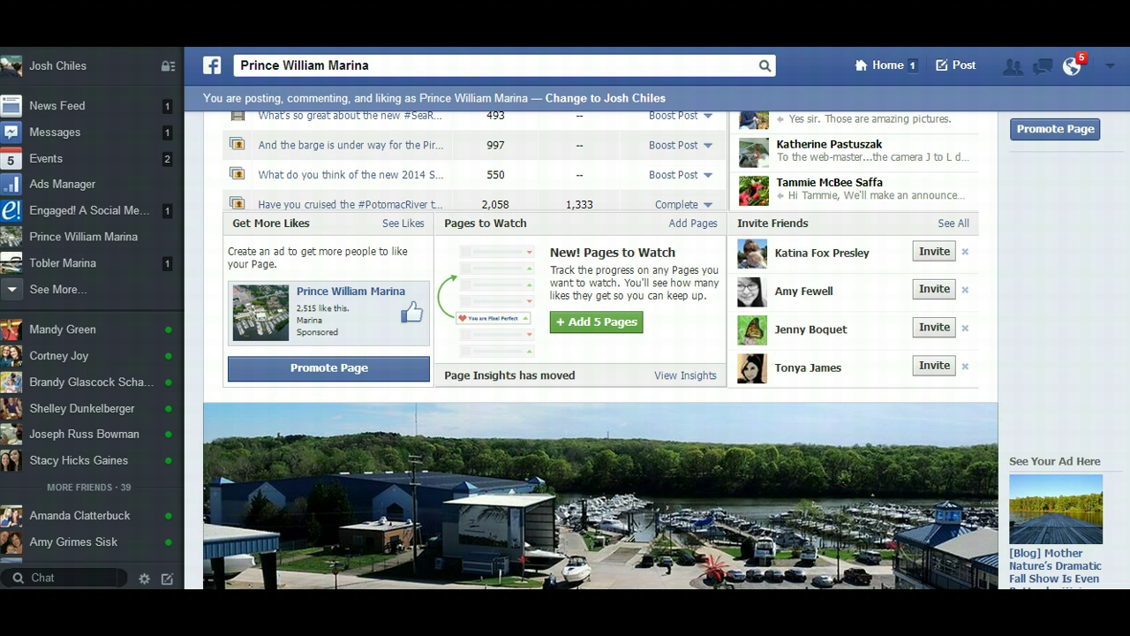
Step: Open the Discover Boating app on the Prince William Marina page and examine its slogan and contact form
scroll(1015, 198, "down", 5)
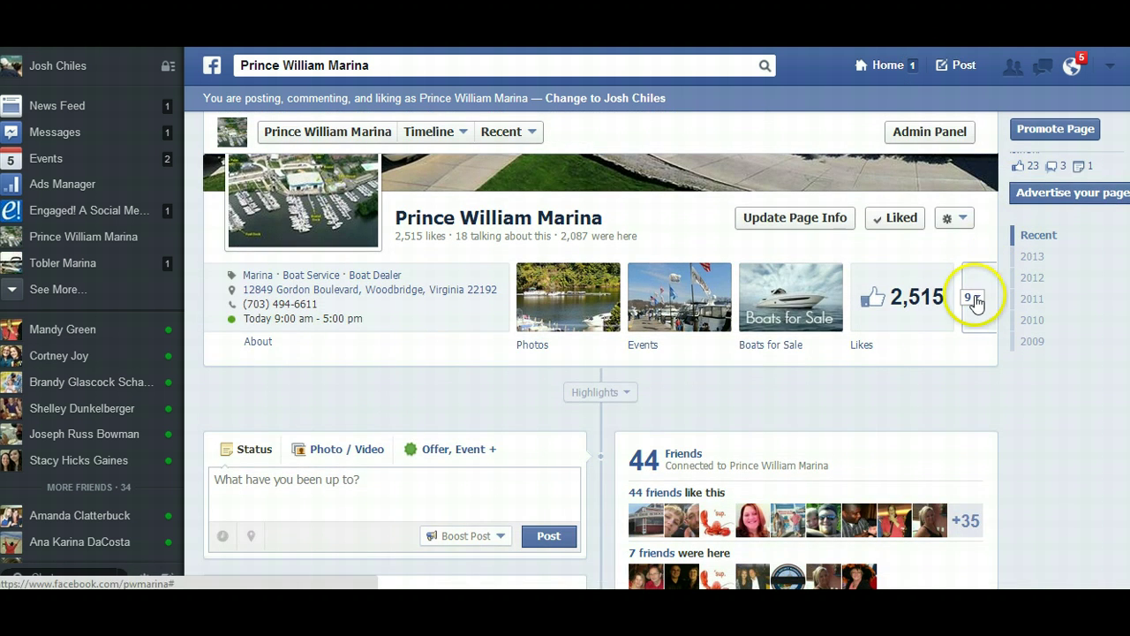
left_click(980, 297)
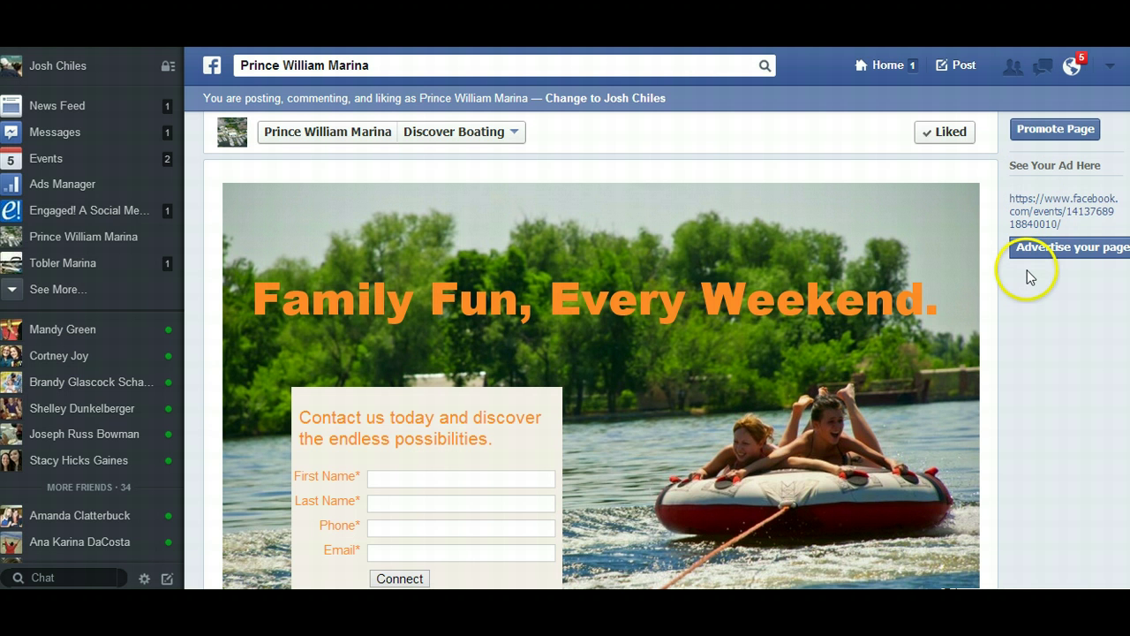
scroll(1023, 299, "down", 2)
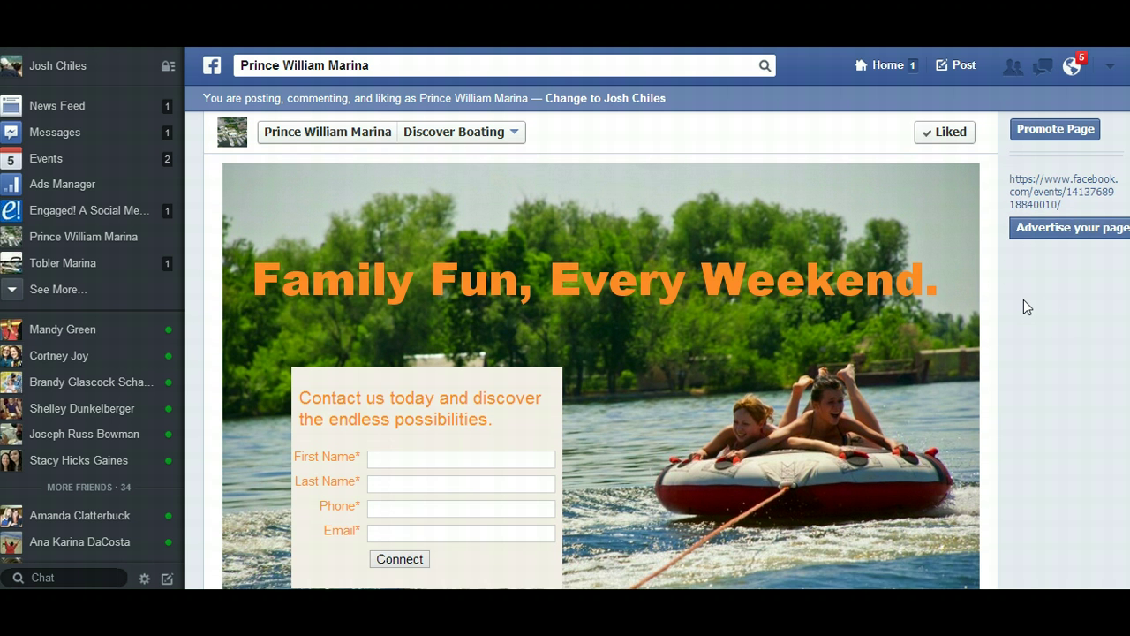
scroll(1023, 299, "down", 3)
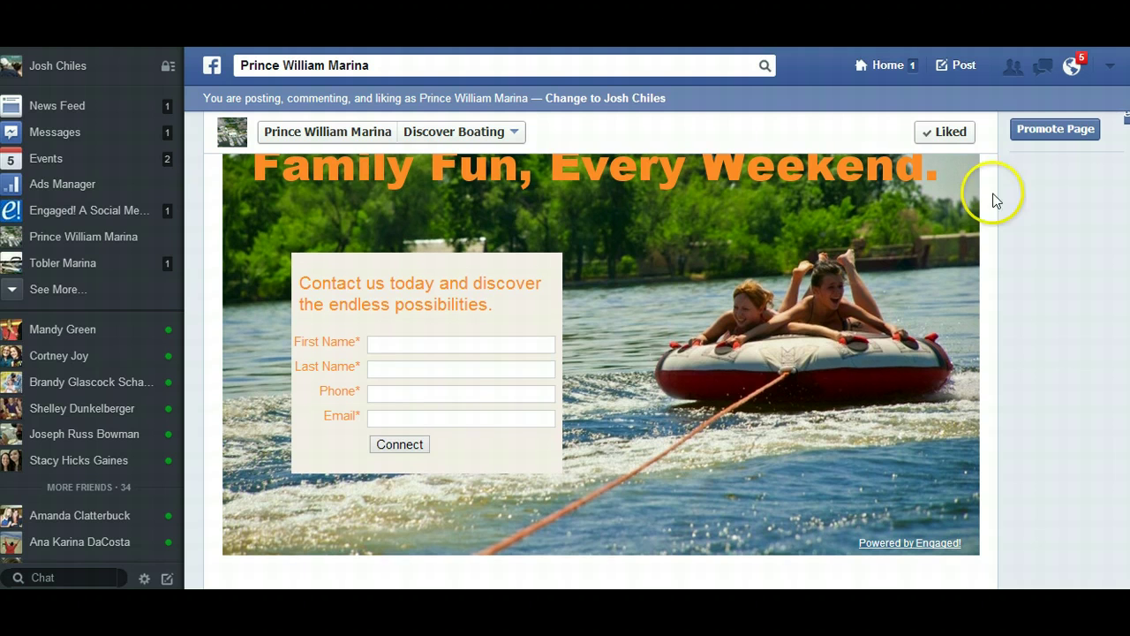
left_click(944, 134)
left_click(1091, 242)
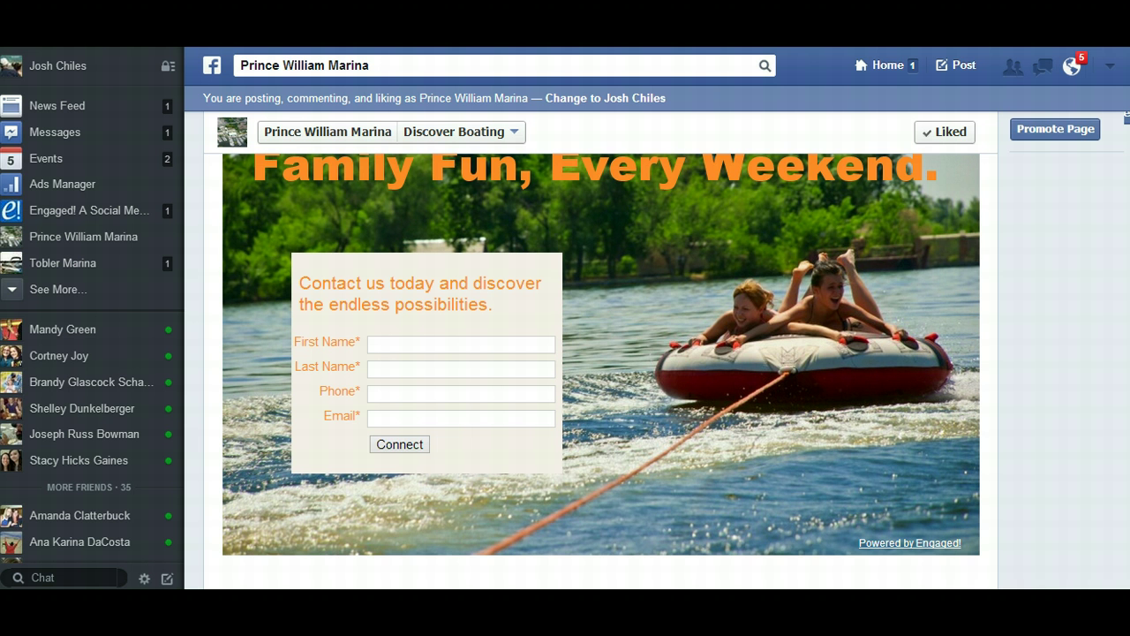
scroll(1016, 273, "up", 1)
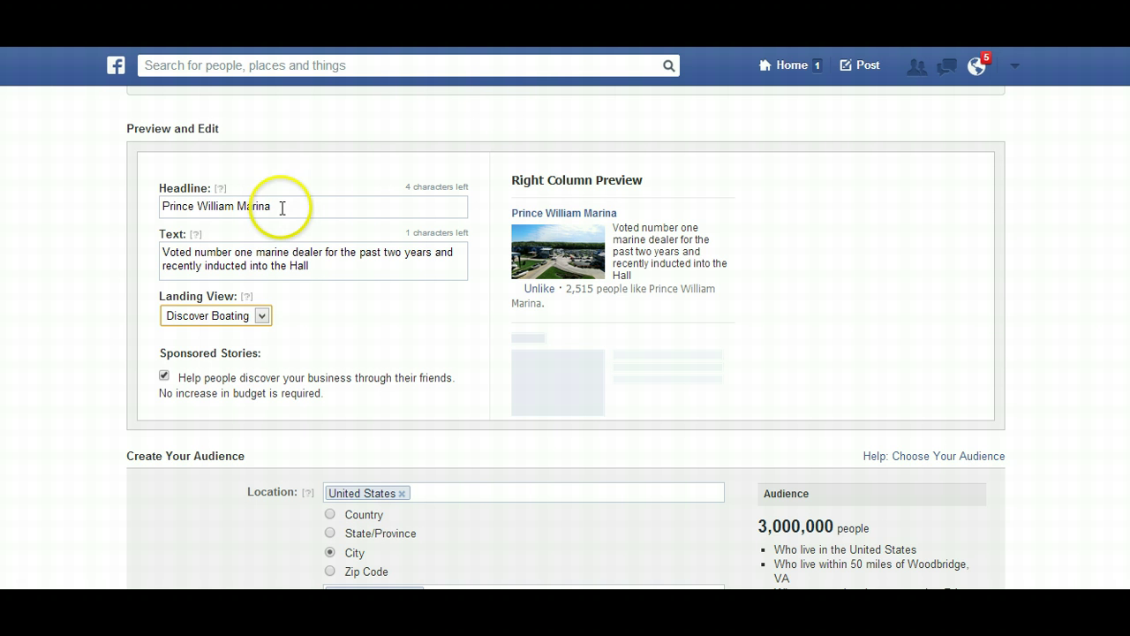
Step: Replace the ad's headline with "Family Fun, Every Weekend"
left_click_drag(282, 207, 147, 206)
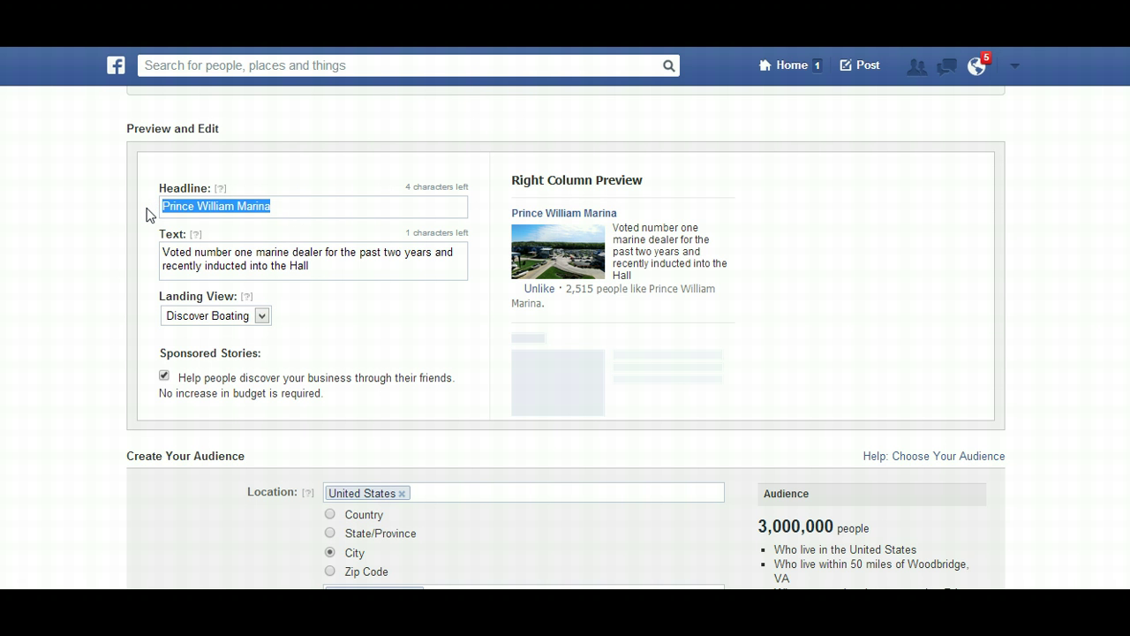
type("Family F")
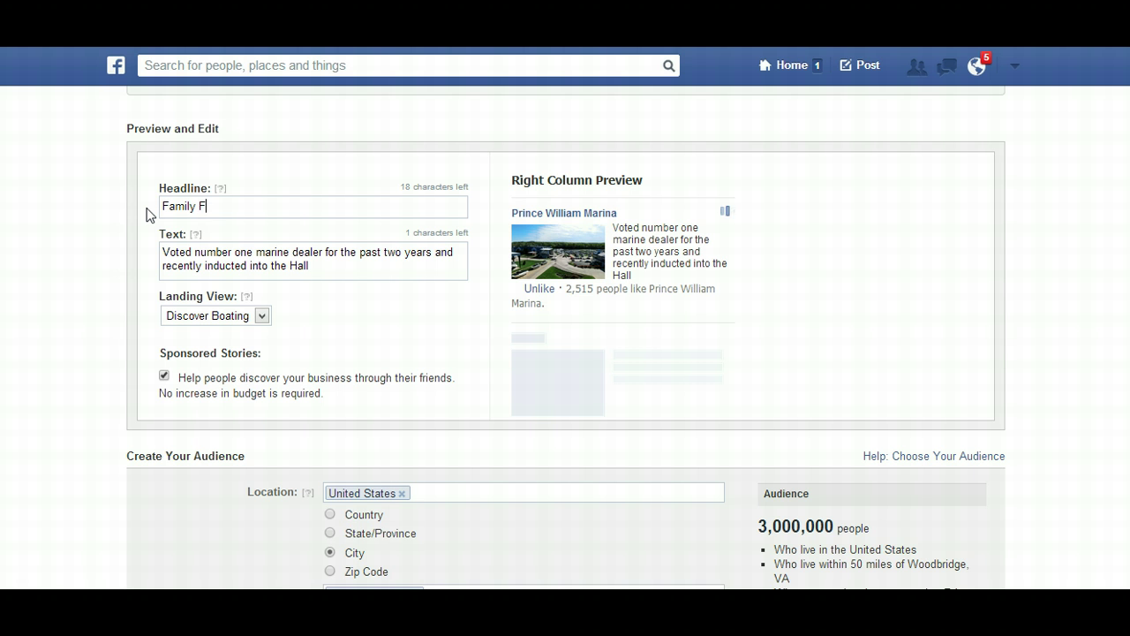
type("un, Every Weekend")
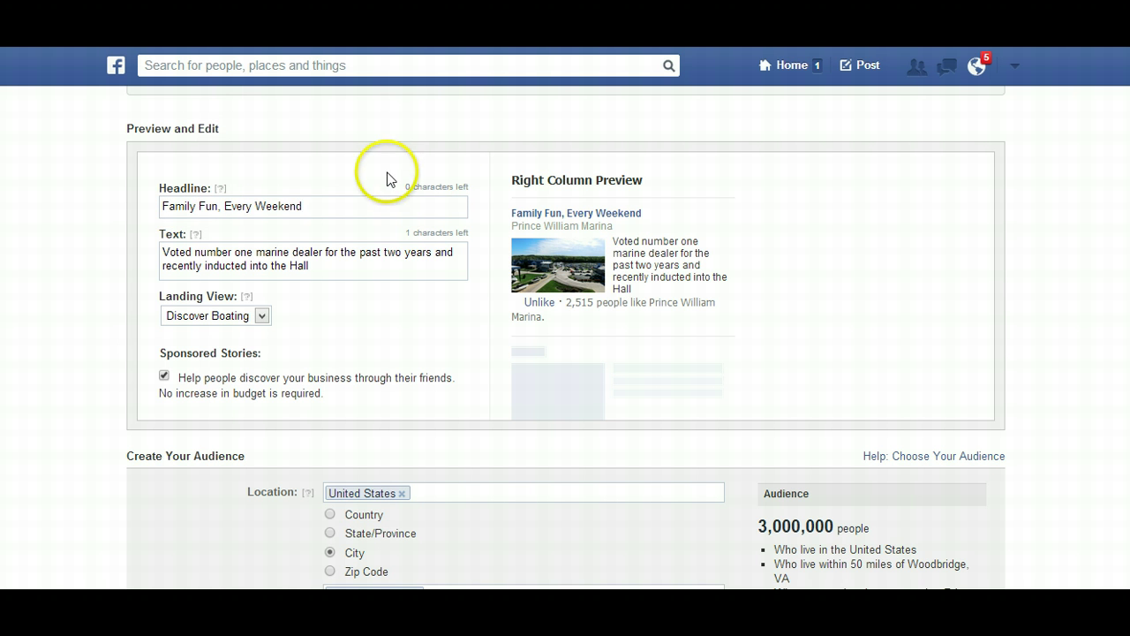
key("BackSpace")
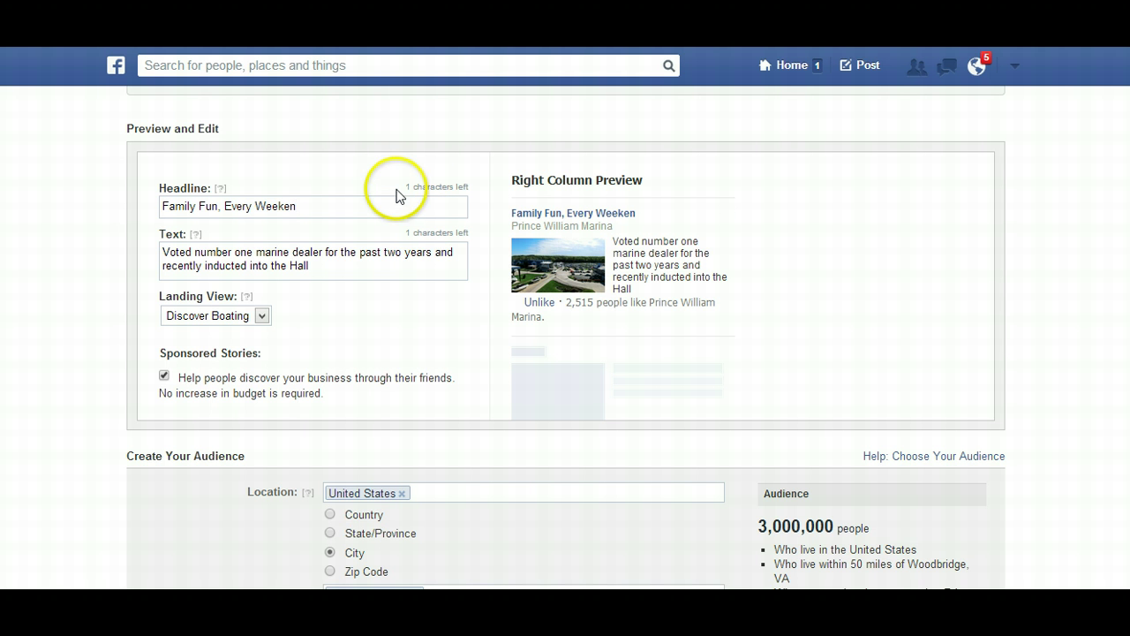
type("d")
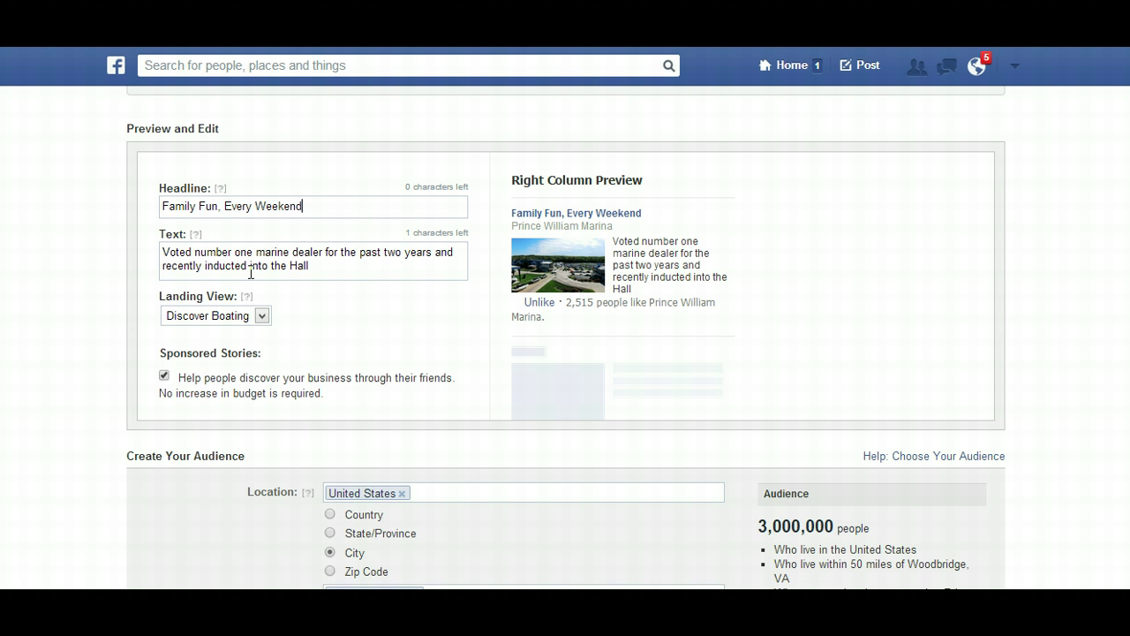
Step: Replace the ad's text with "Like us to explore the endless possibilities you and your family can enjoy on the water."
left_click_drag(335, 270, 164, 253)
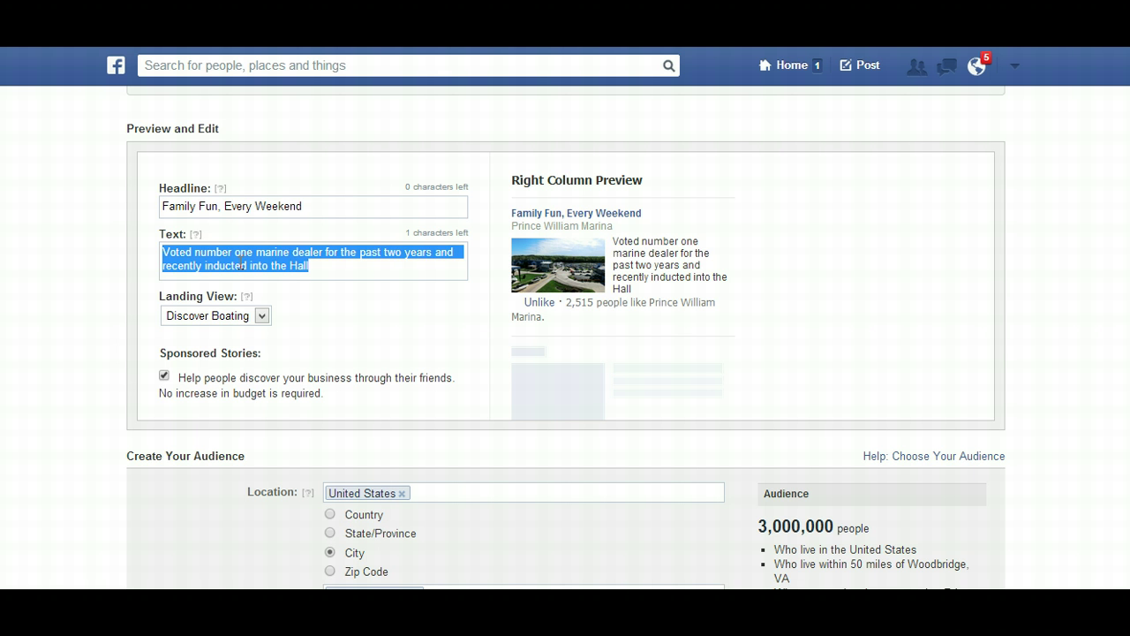
key("BackSpace")
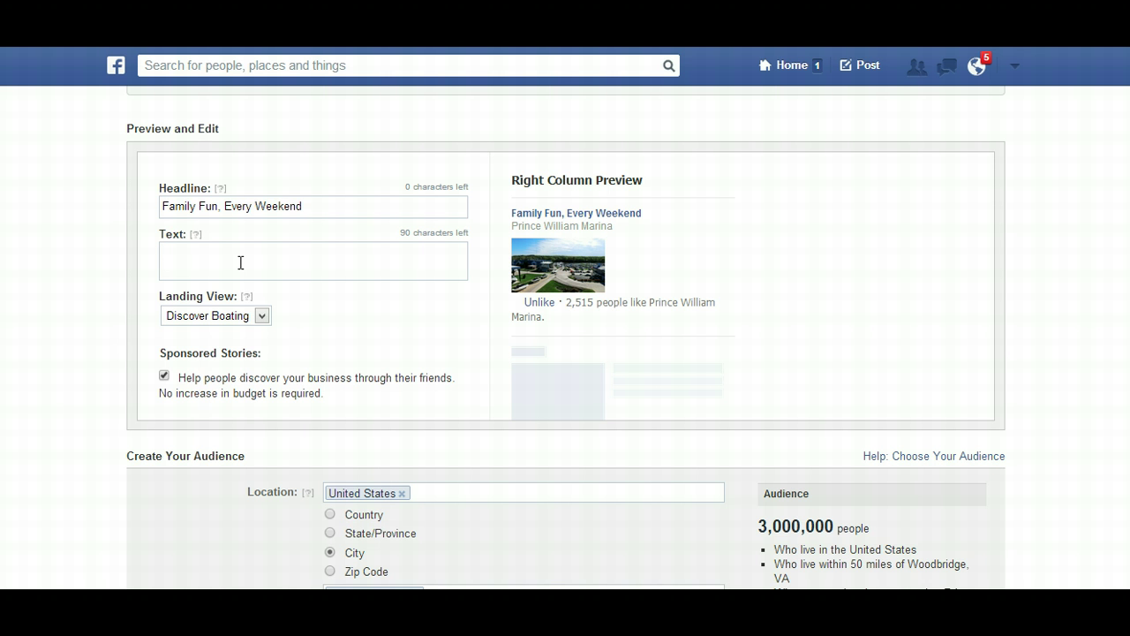
type("L")
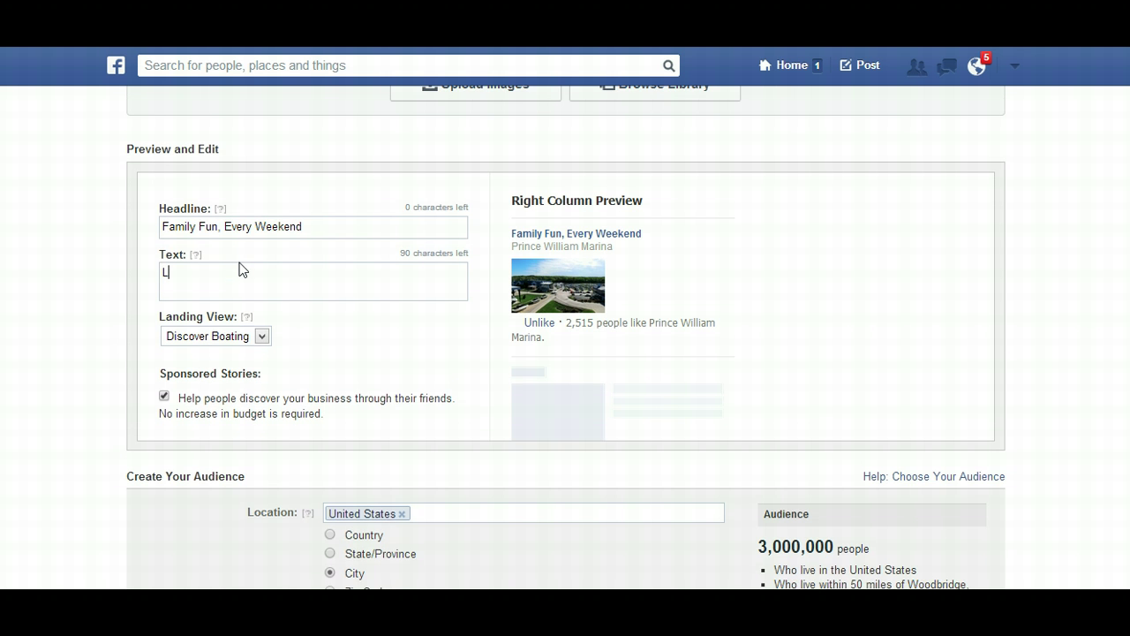
type("ike ")
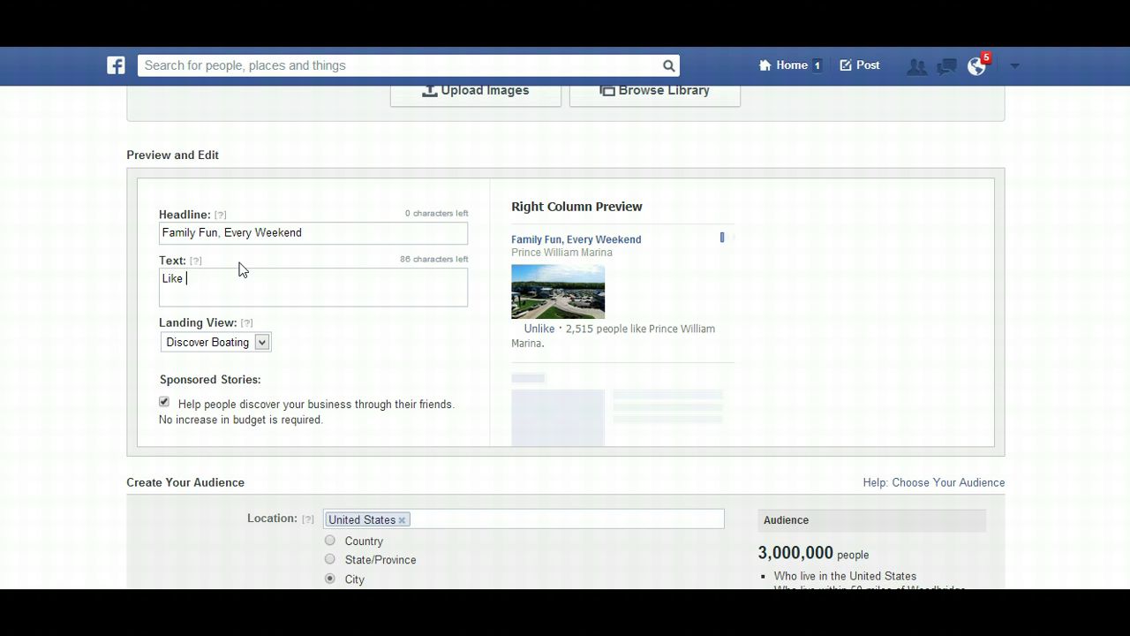
type("us to explore the endle")
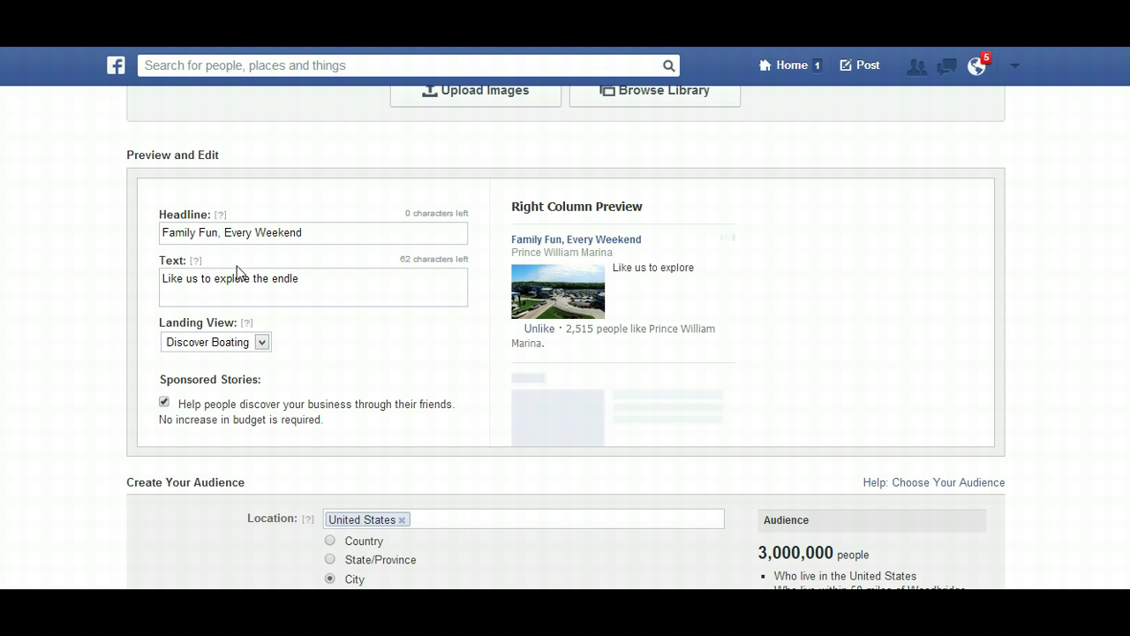
type("ss possibilitie")
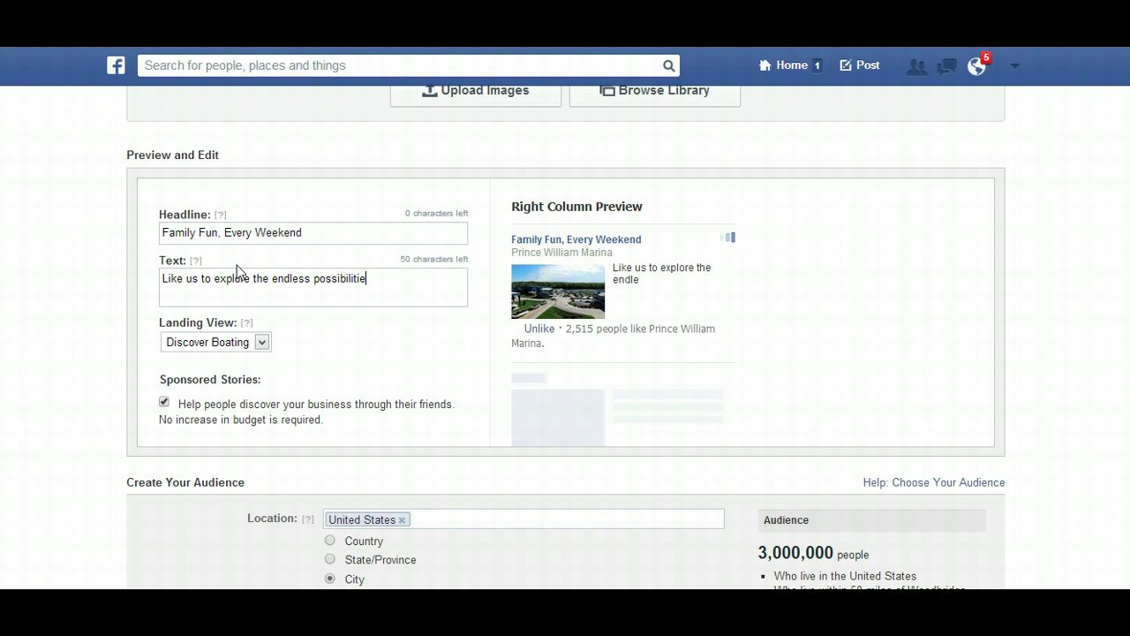
type("s you and y")
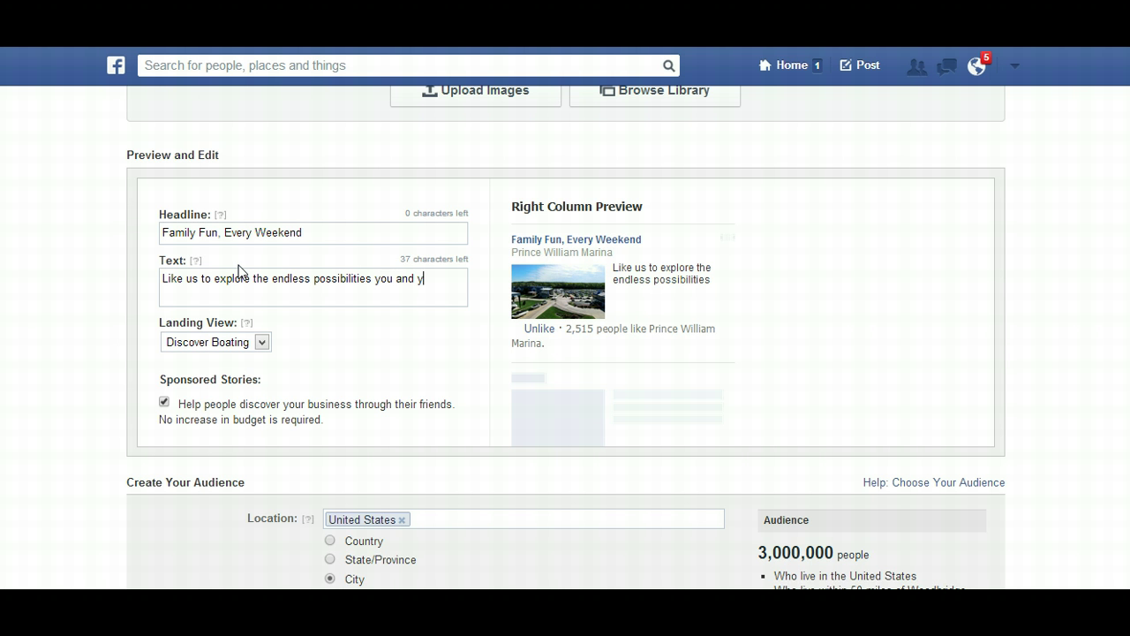
type("our family c")
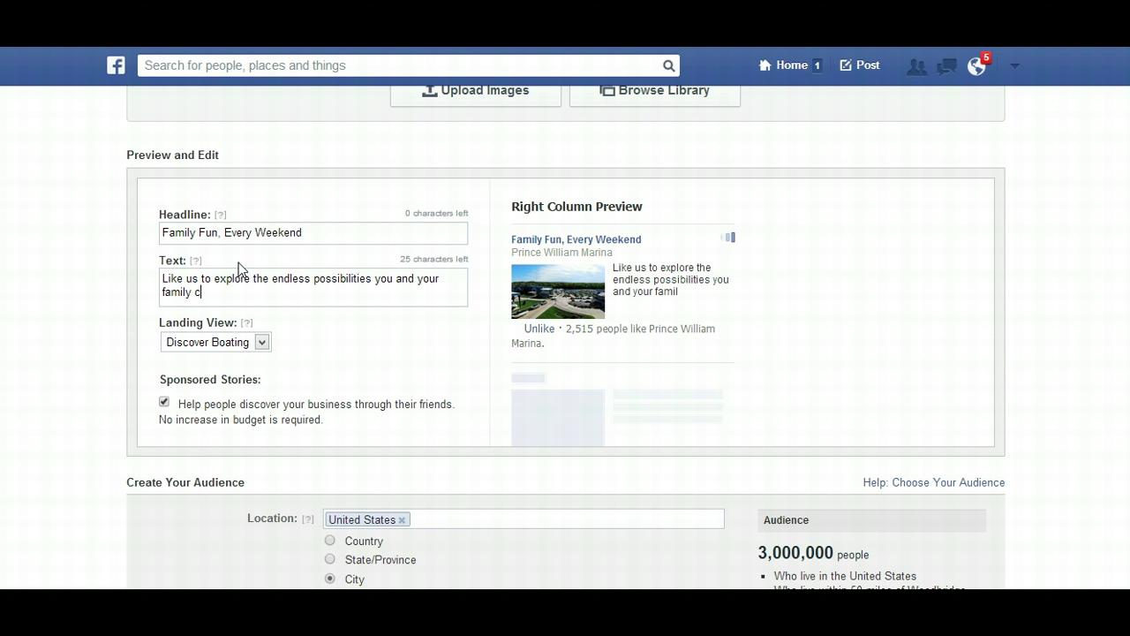
type("an enjoy on the water.")
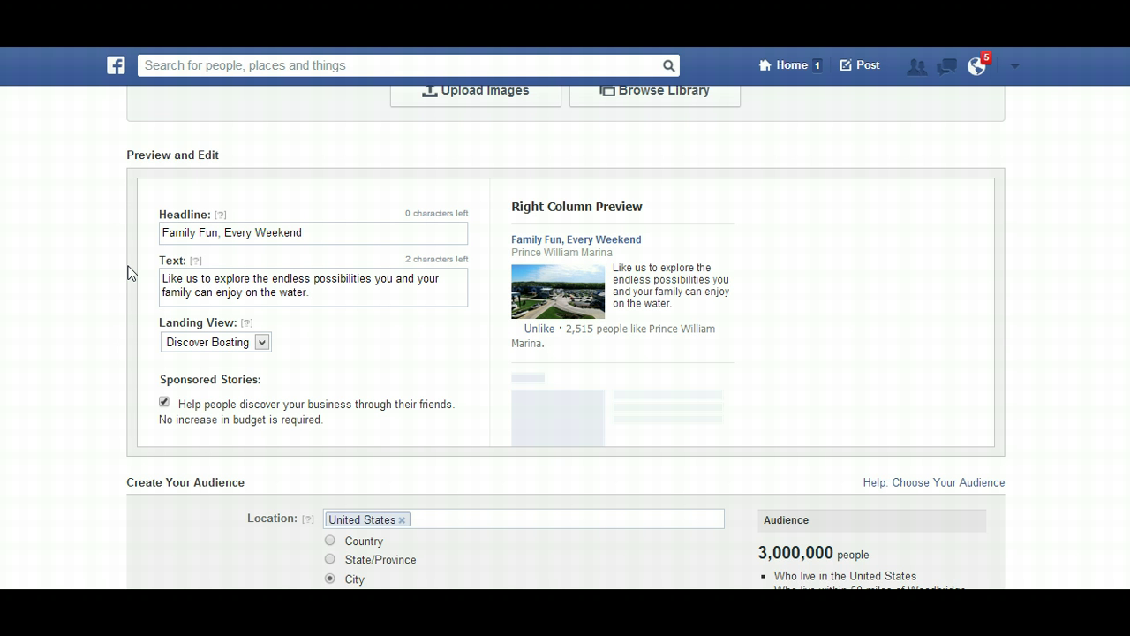
scroll(233, 227, "up", 1)
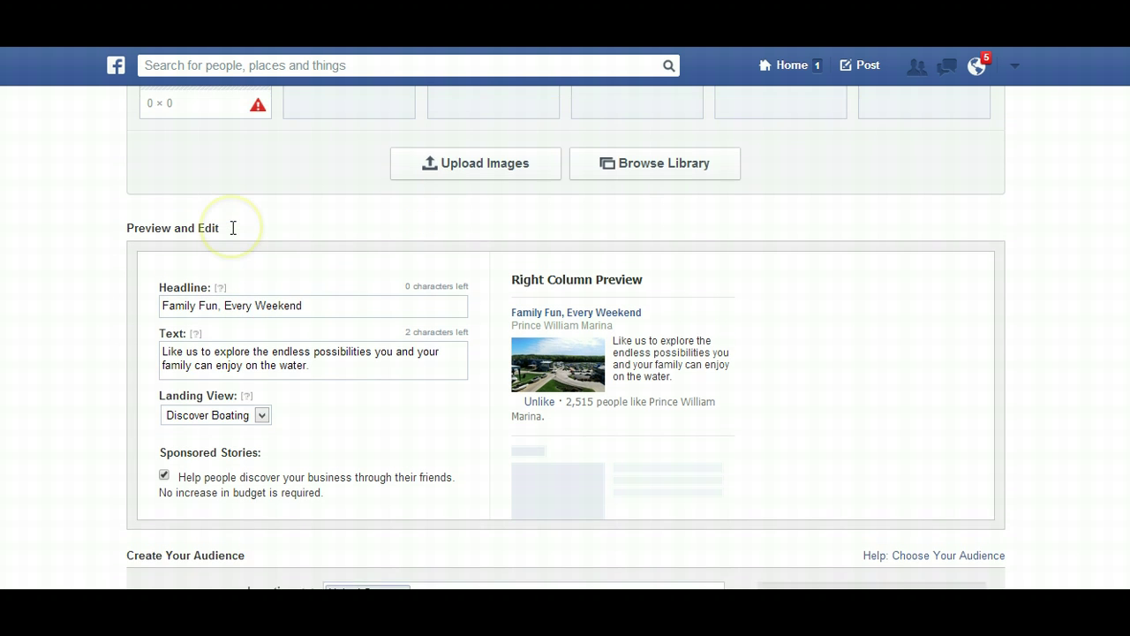
scroll(233, 228, "up", 1)
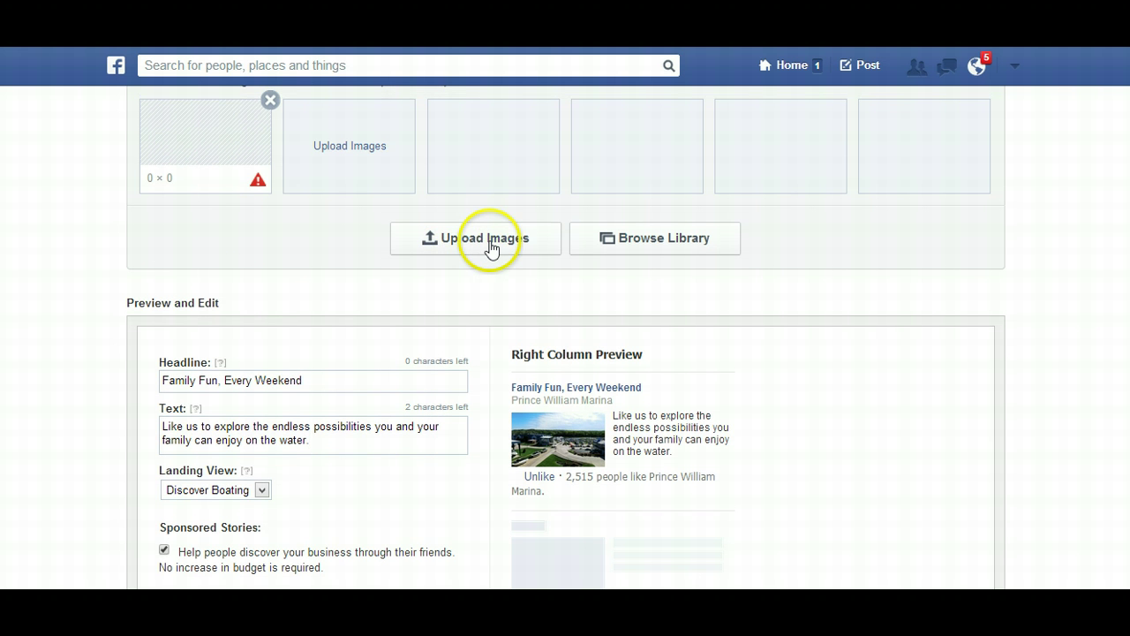
left_click(490, 241)
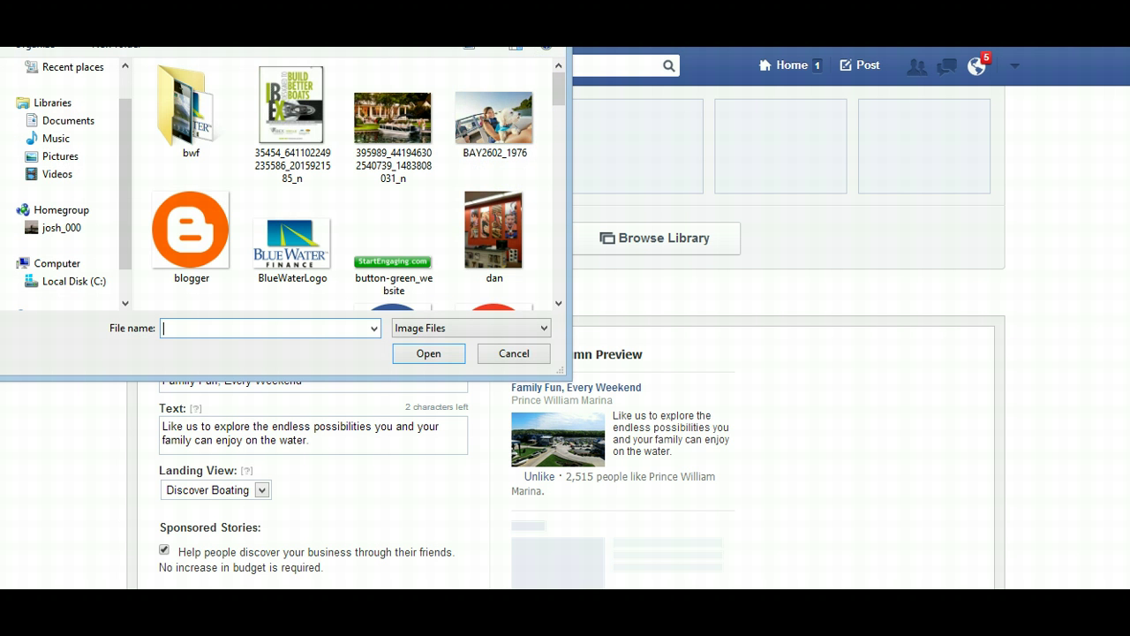
key("Escape")
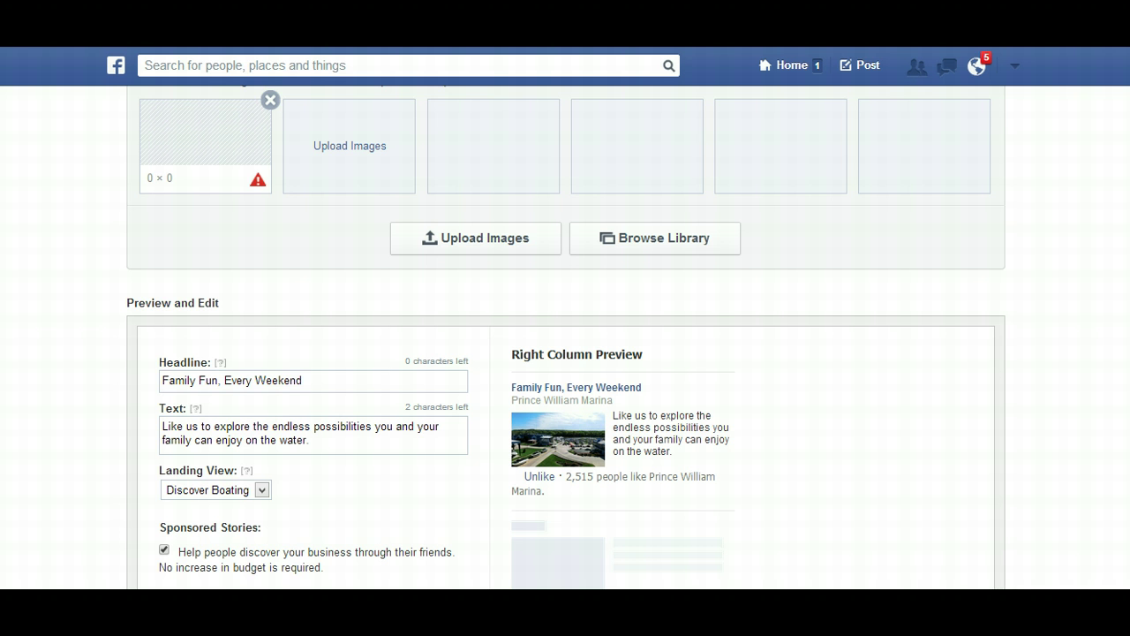
Step: Review the ad preview and the audience location settings, including the mile-radius choices around Woodbridge, VA
scroll(99, 379, "down", 1)
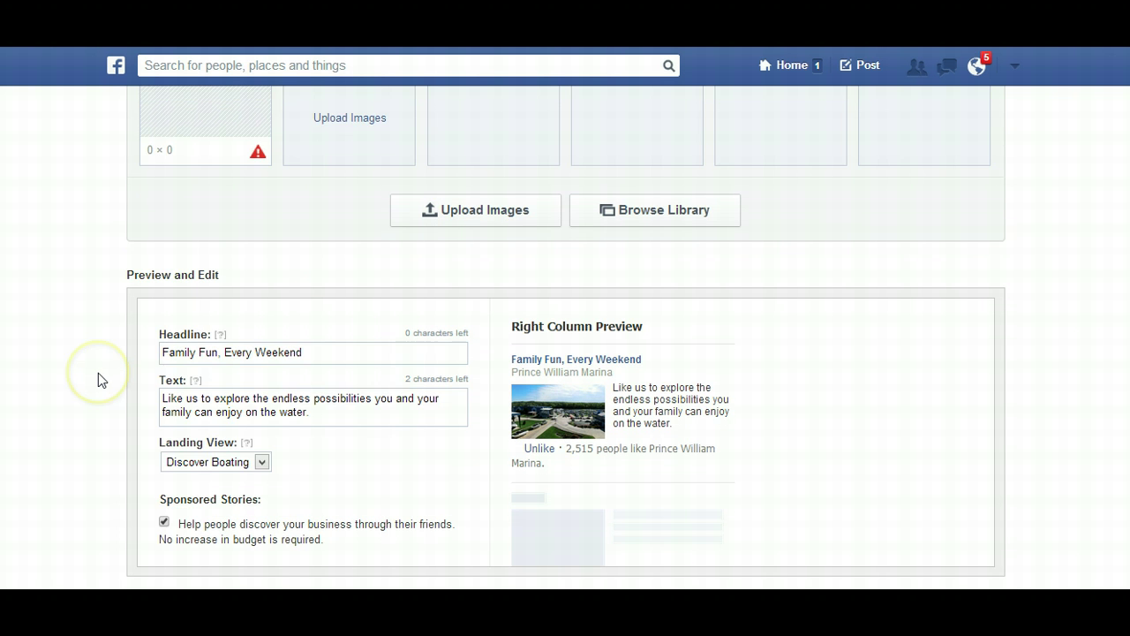
scroll(99, 380, "down", 3)
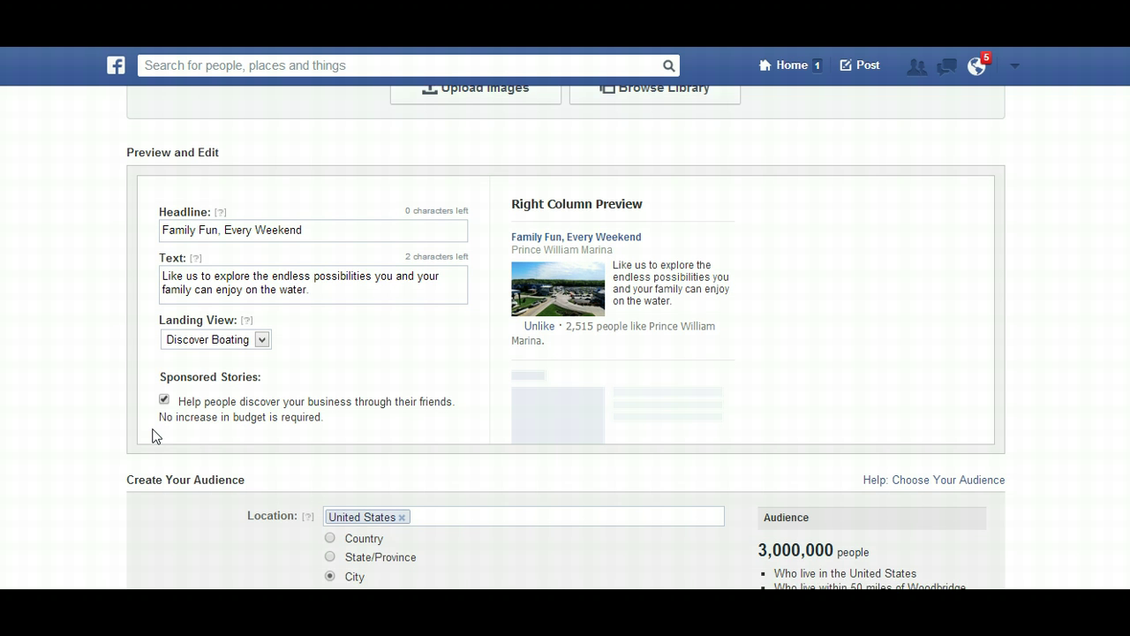
scroll(152, 435, "down", 1)
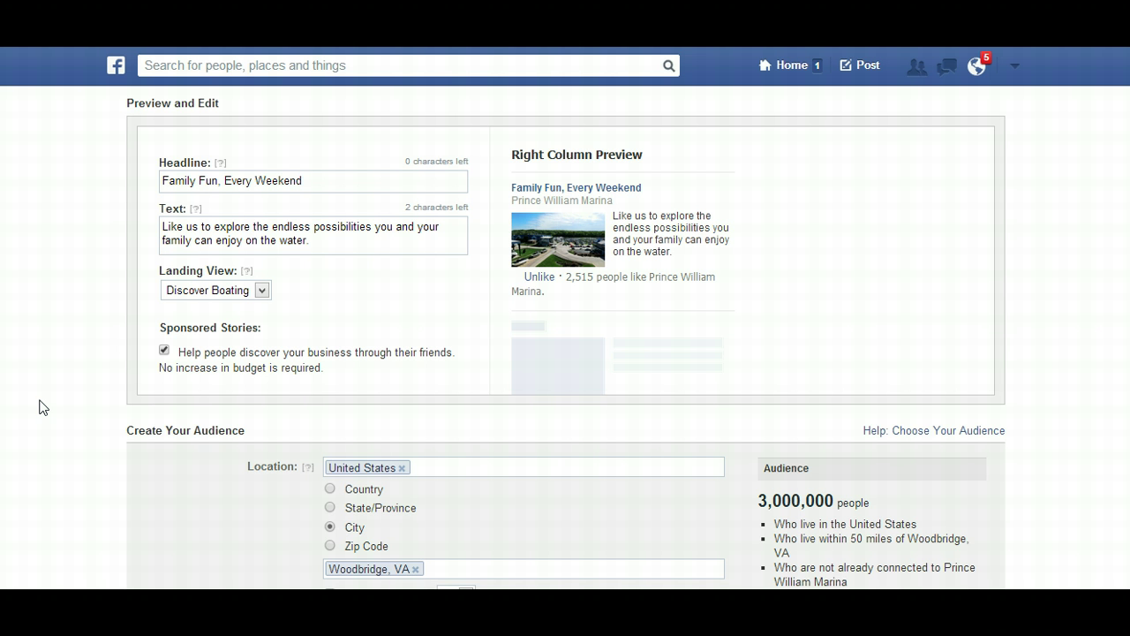
left_click(87, 382)
scroll(86, 383, "down", 4)
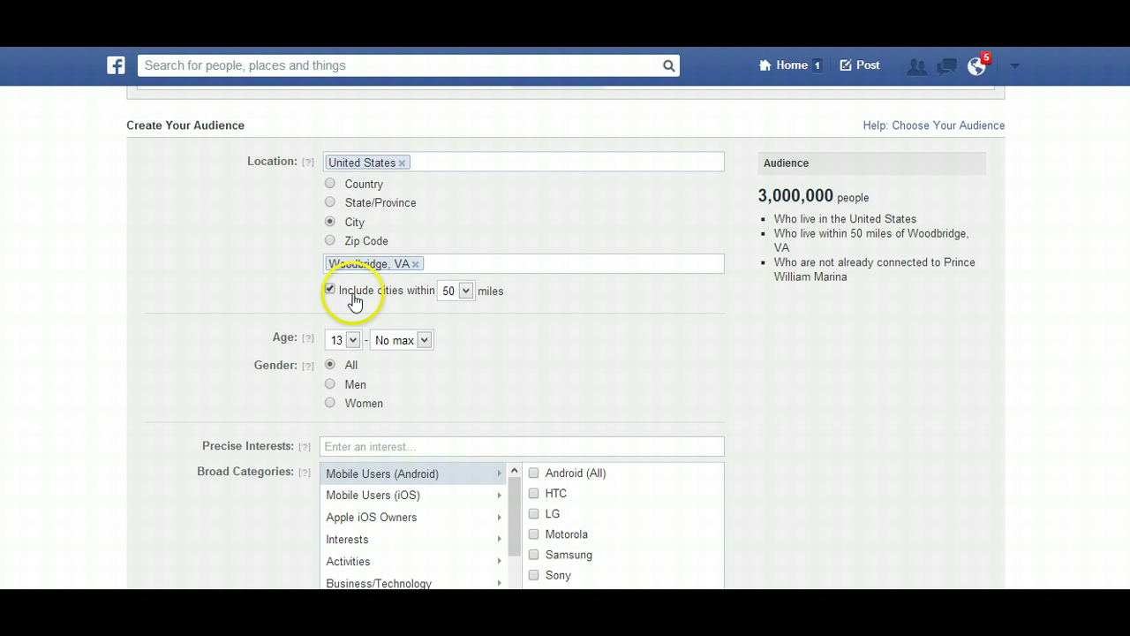
left_click(465, 292)
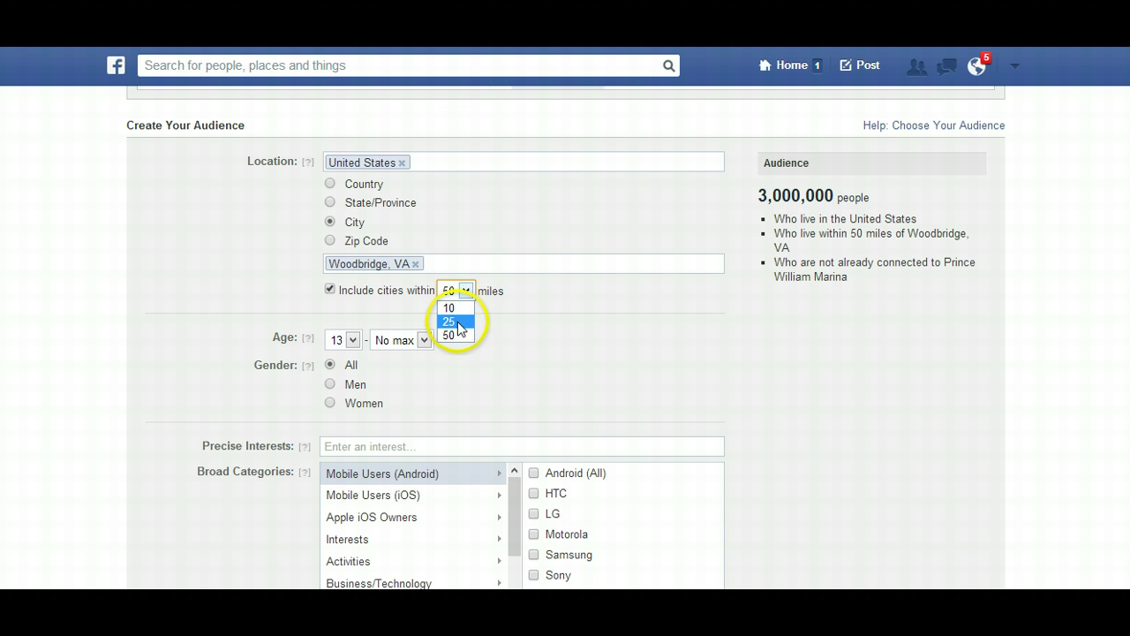
left_click(467, 291)
left_click(525, 298)
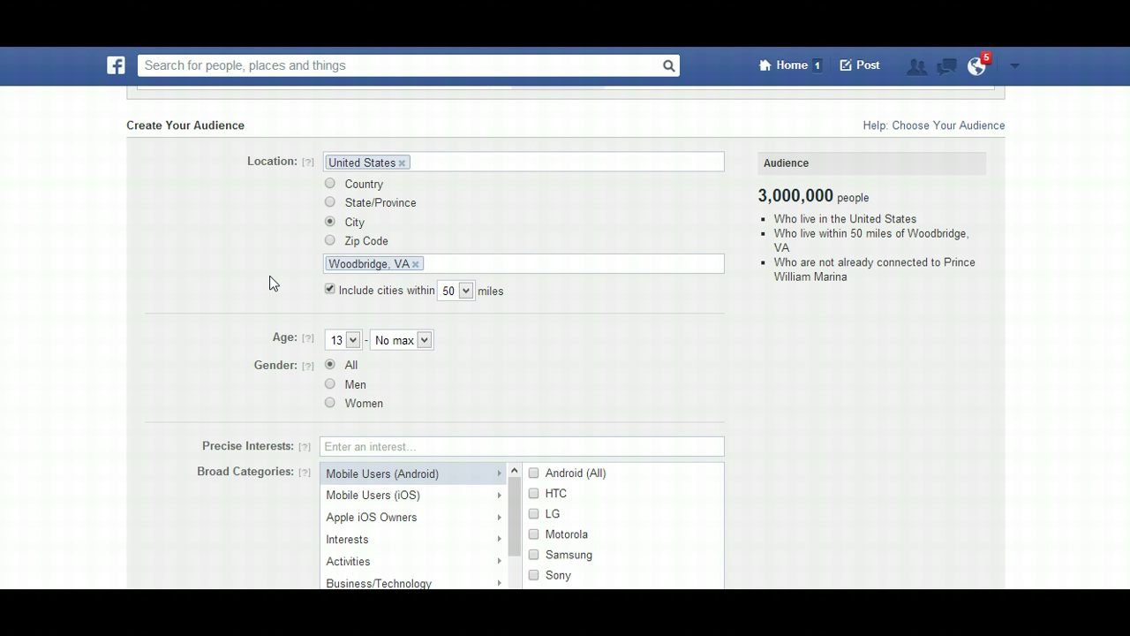
Step: Limit the ad's audience to people aged 34 to 45
scroll(270, 276, "down", 2)
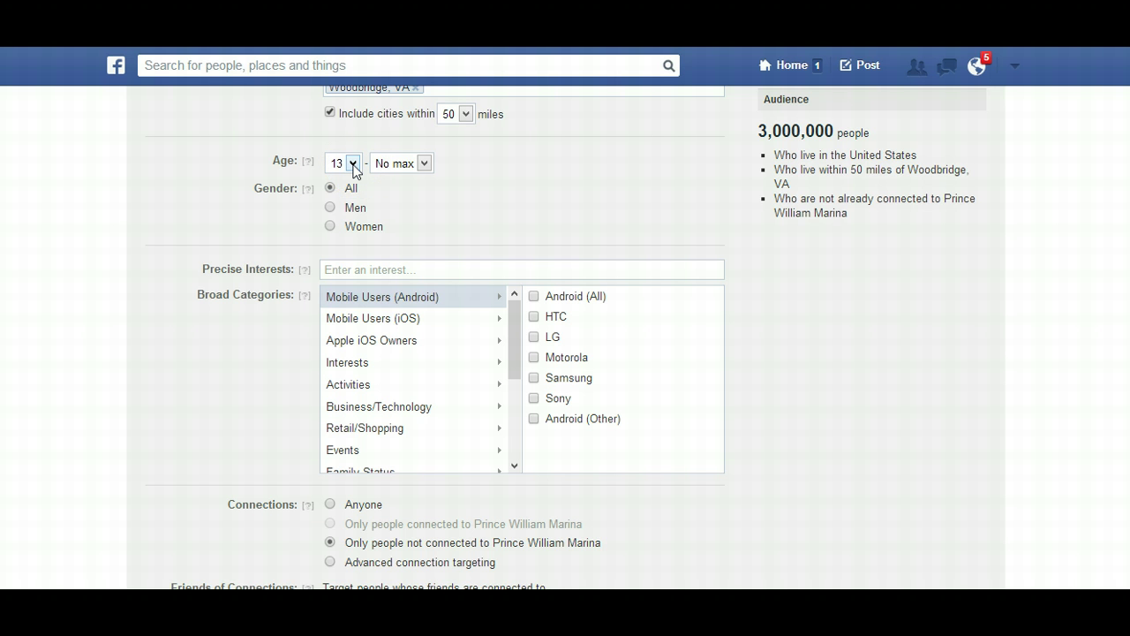
left_click(352, 163)
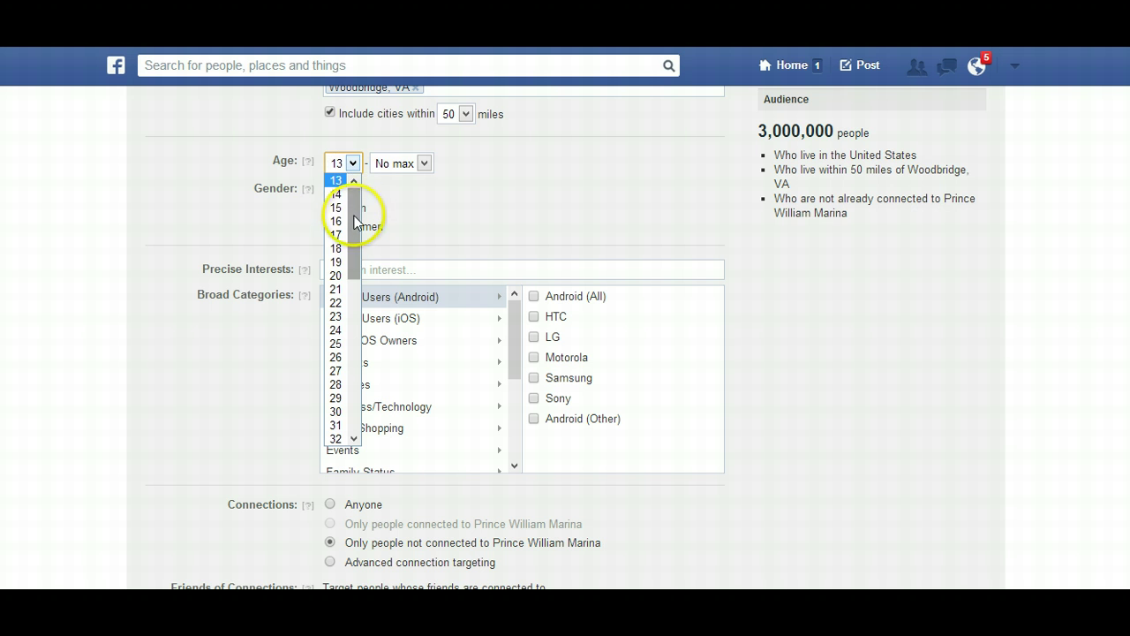
left_click_drag(353, 221, 346, 282)
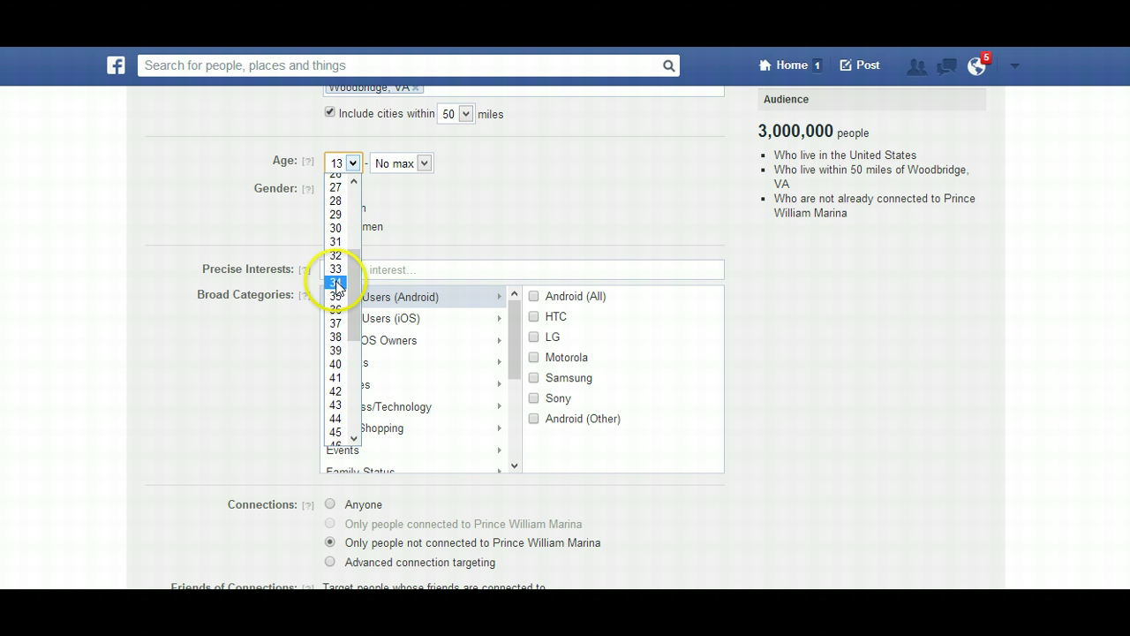
left_click(335, 284)
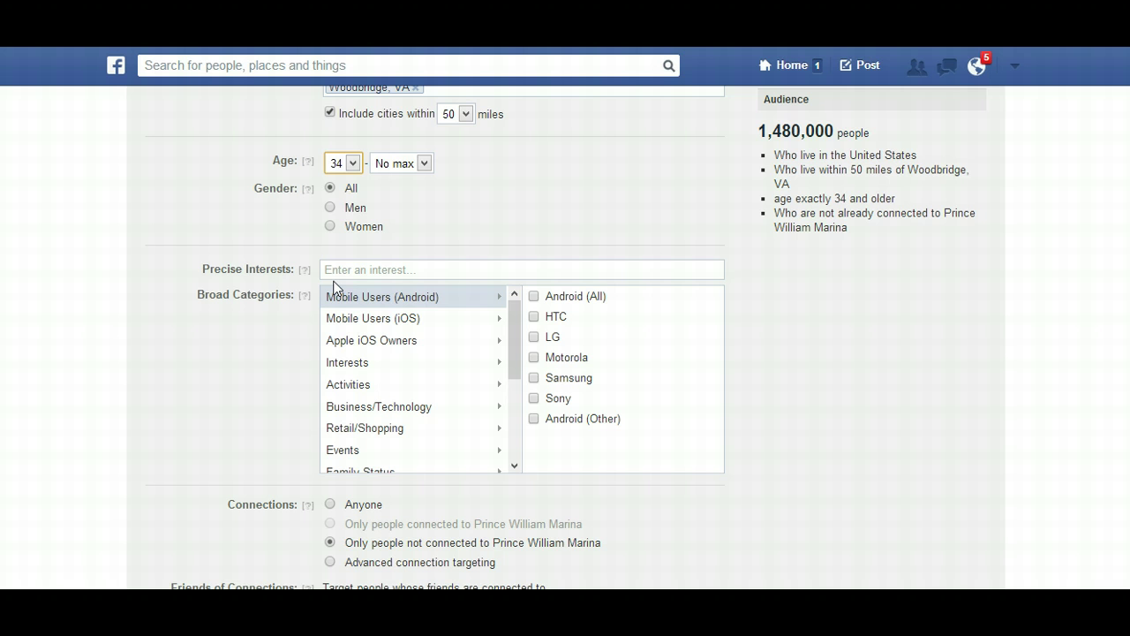
left_click(424, 164)
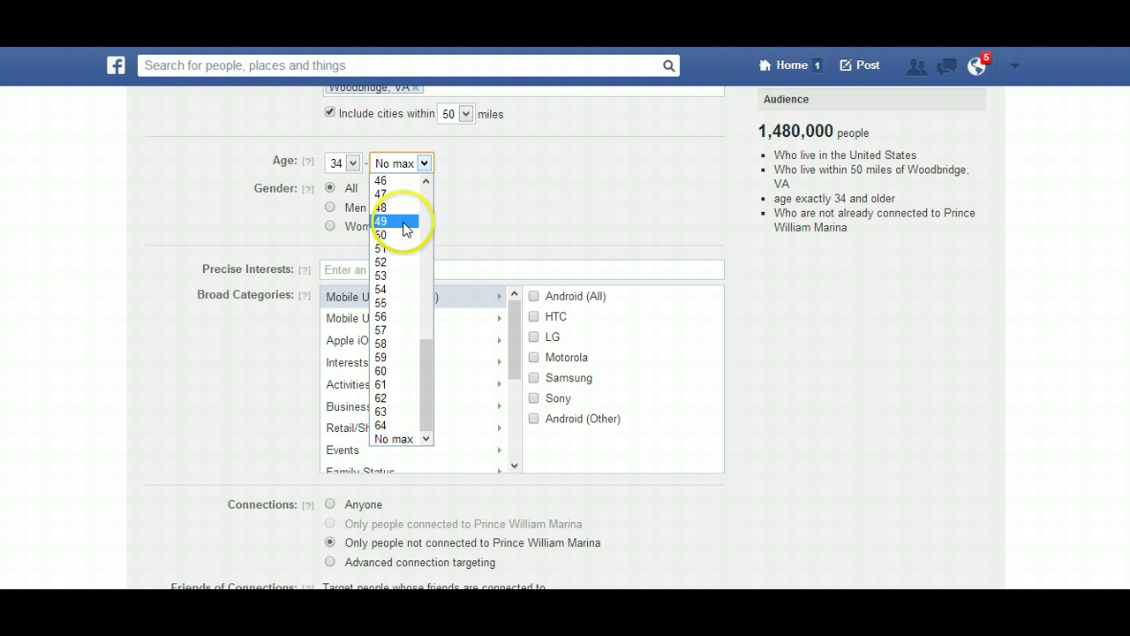
left_click(426, 180)
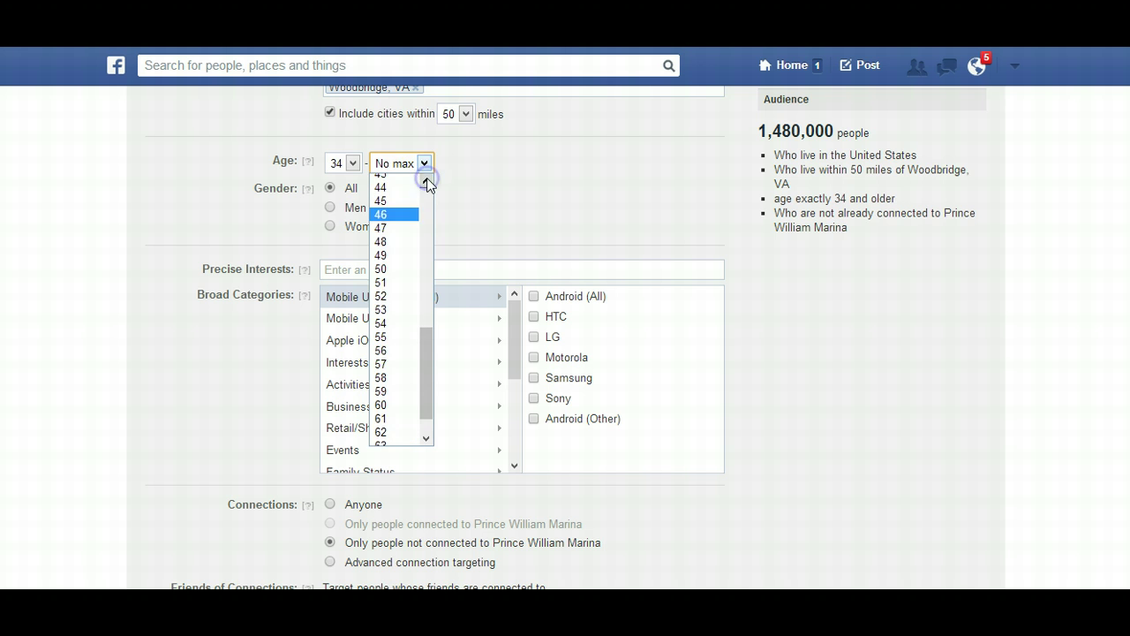
left_click(427, 180)
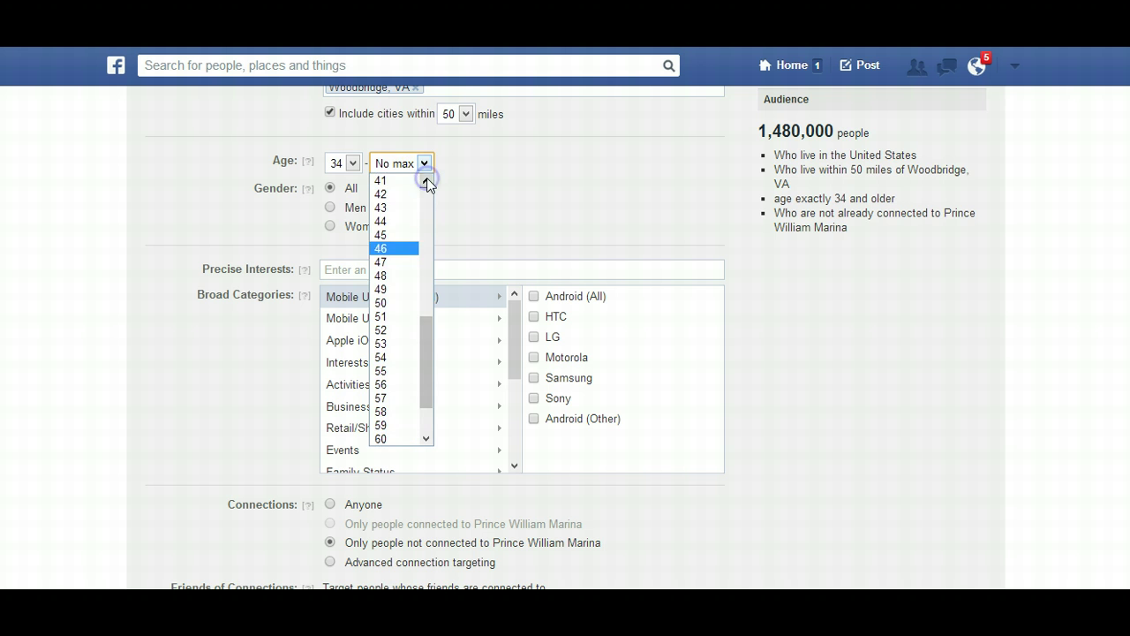
left_click(379, 236)
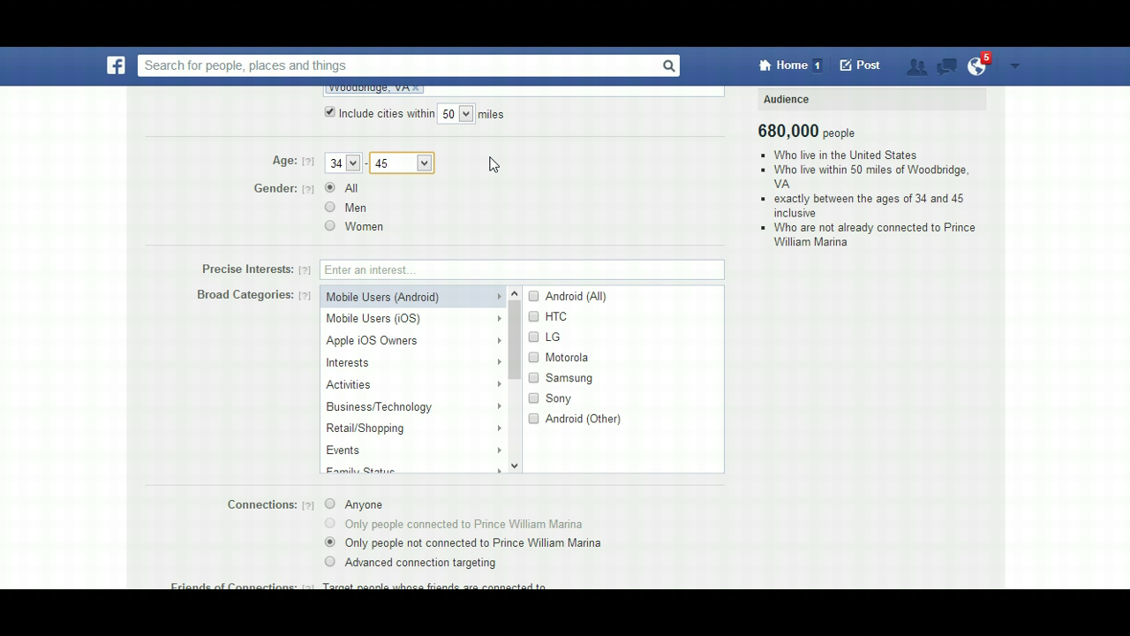
left_click(469, 165)
Step: Find "sea ray" among the precise interests and add the #Sea Ray topic to the audience
scroll(303, 214, "down", 1)
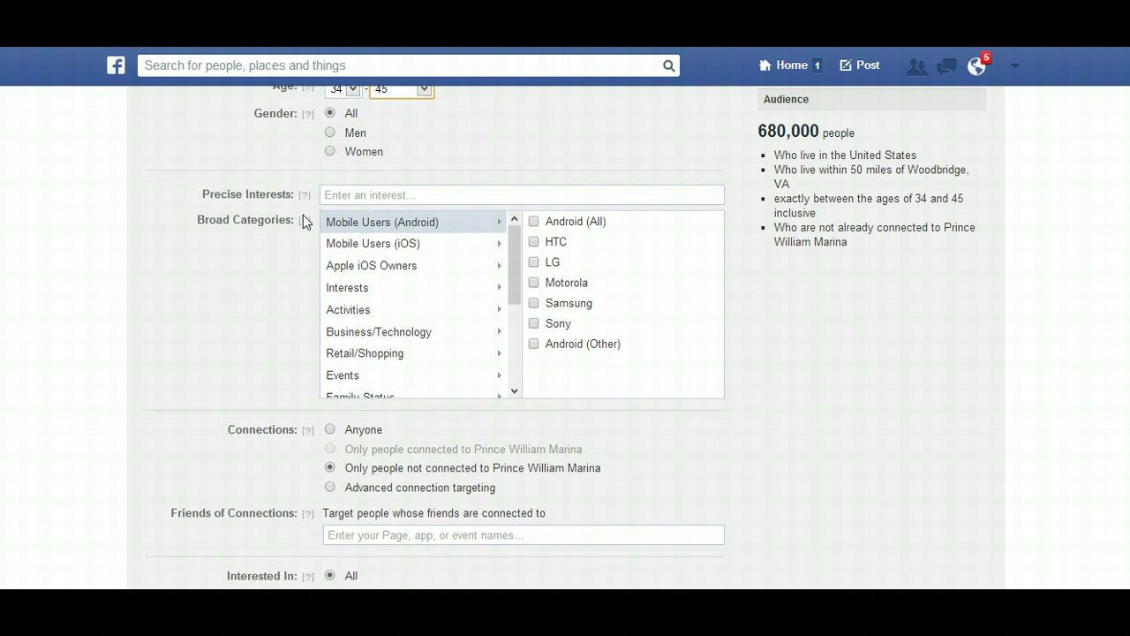
left_click(256, 195)
left_click(400, 196)
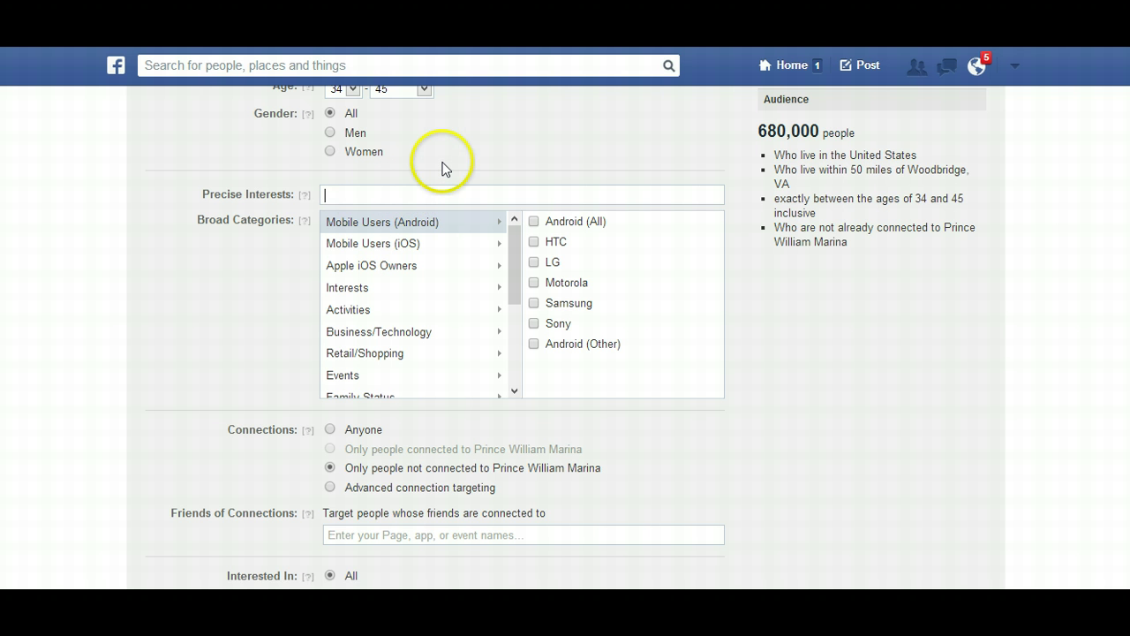
type("sea ")
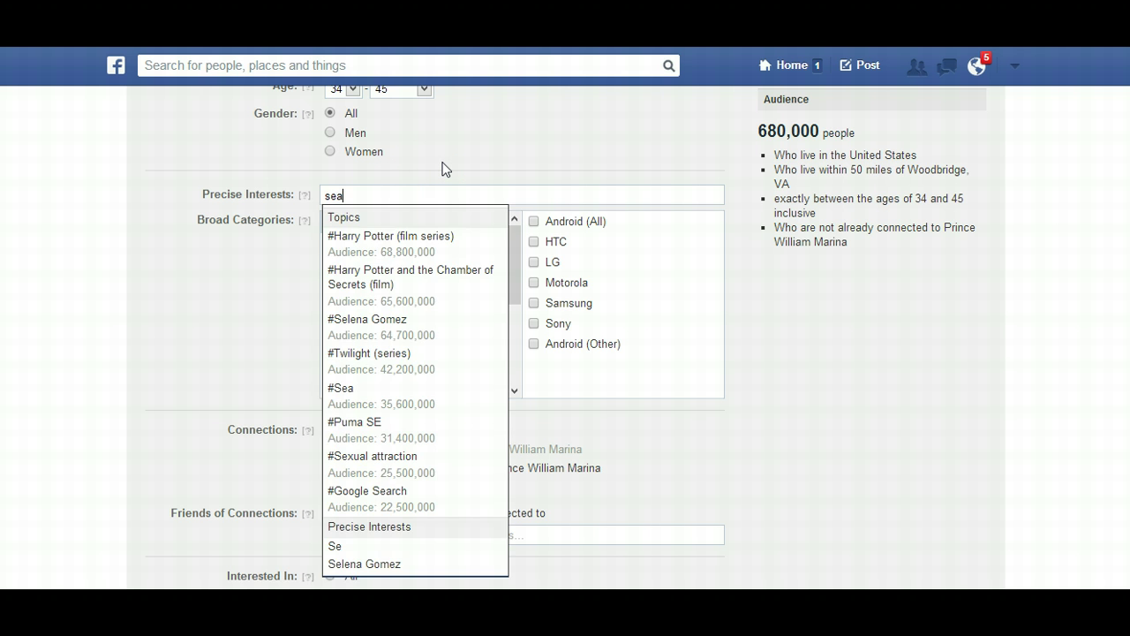
type("ray")
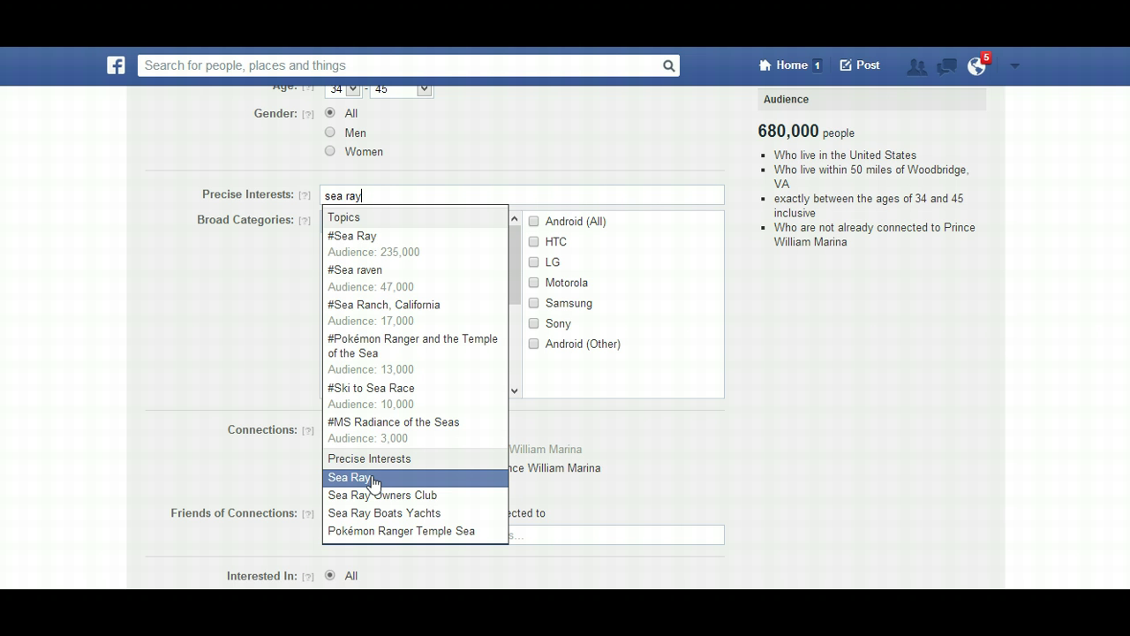
left_click(379, 248)
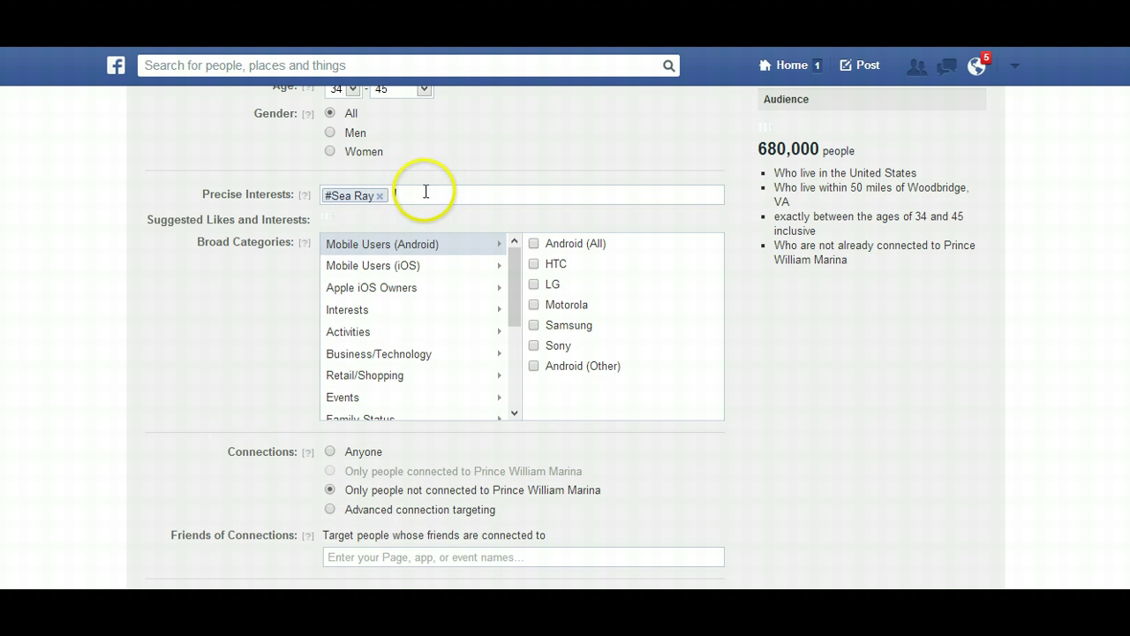
Step: Add the #Bayliner topic as a second precise interest for the audience
type("b")
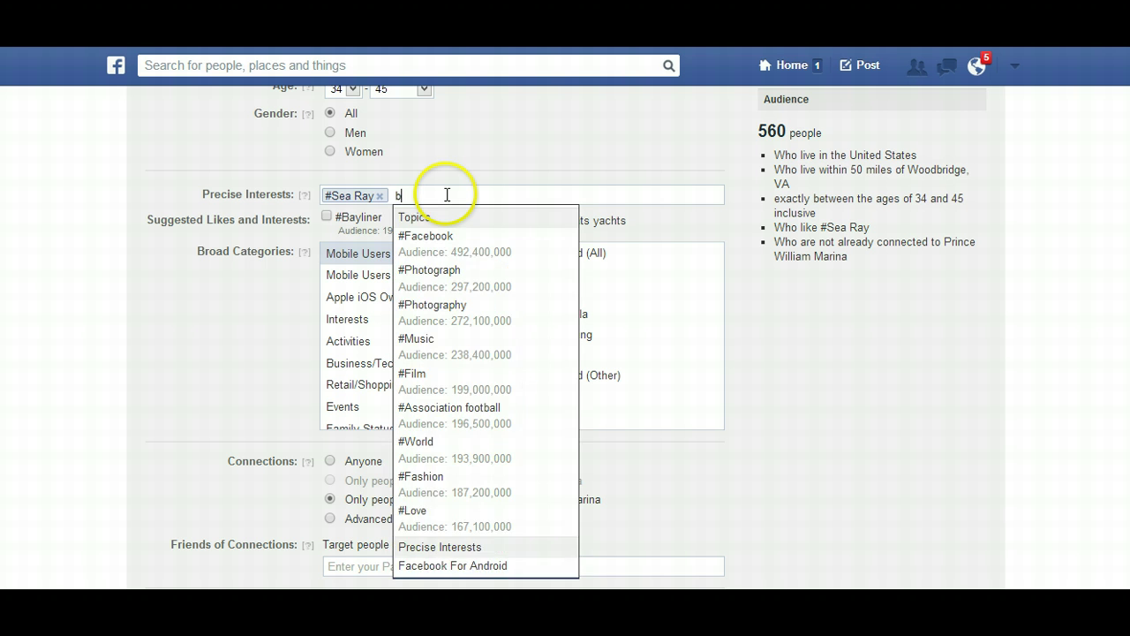
type("ayliner")
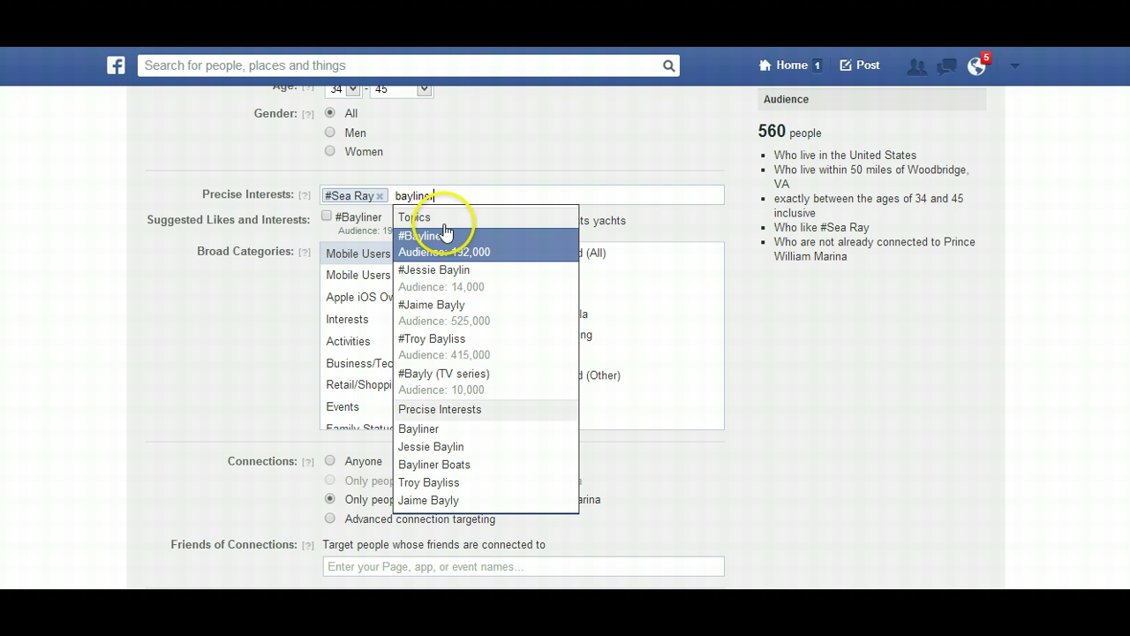
left_click(443, 247)
left_click(437, 252)
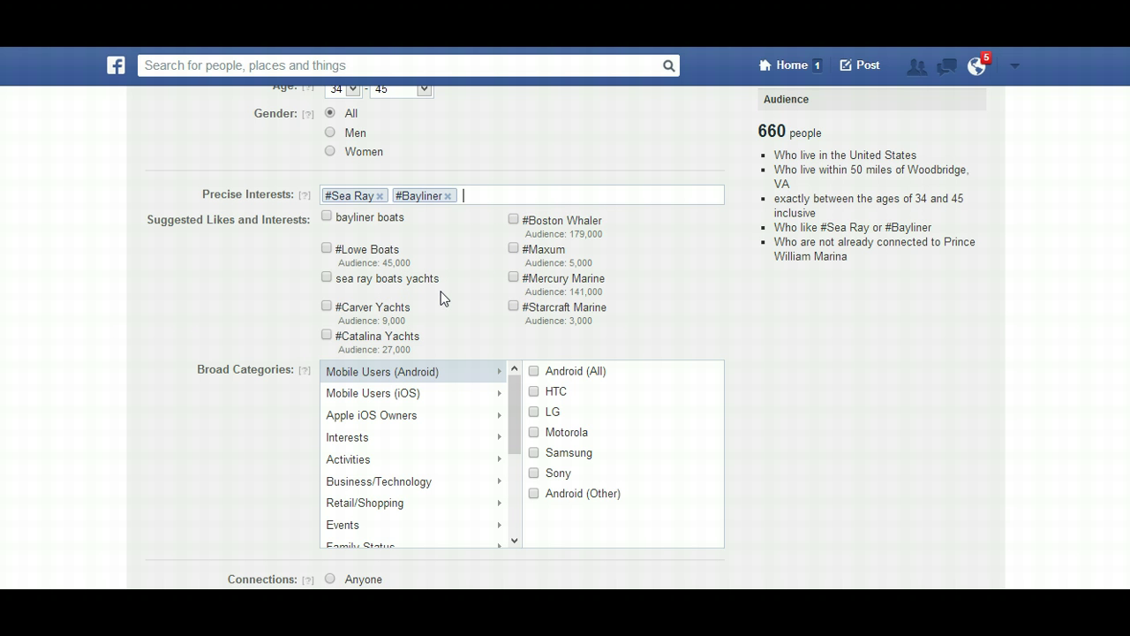
Step: Add the suggested interests #Boston Whaler, #Brunswick Boat Group, #Mercury Marine, #Chaparral Boats, #Evinrude Outboard Motors and #Maxum to the audience
left_click(513, 220)
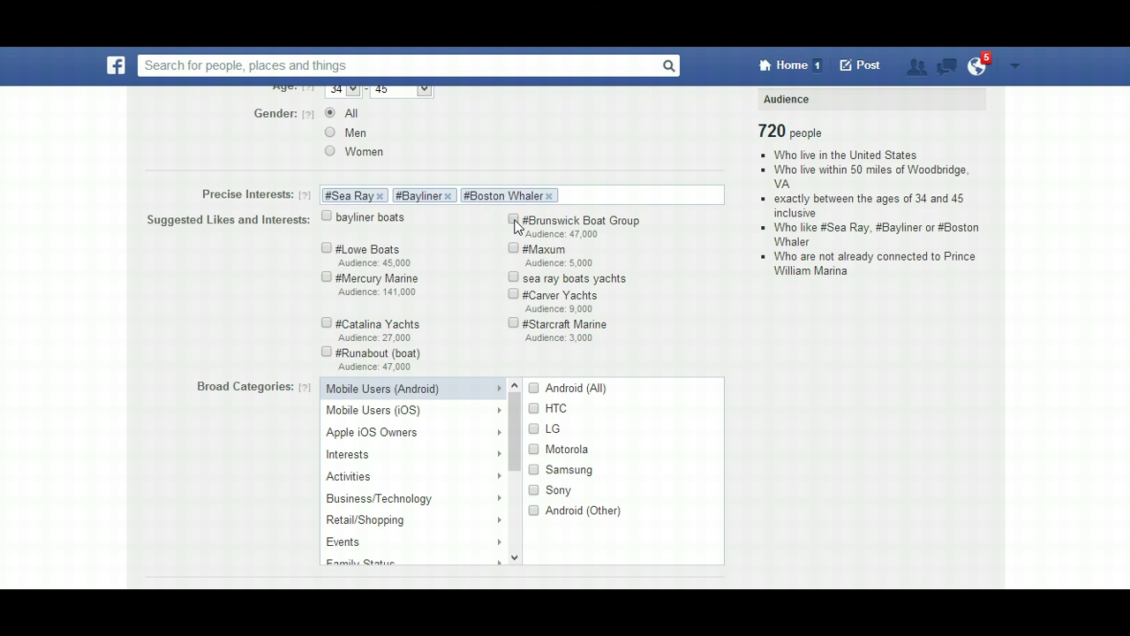
left_click(514, 221)
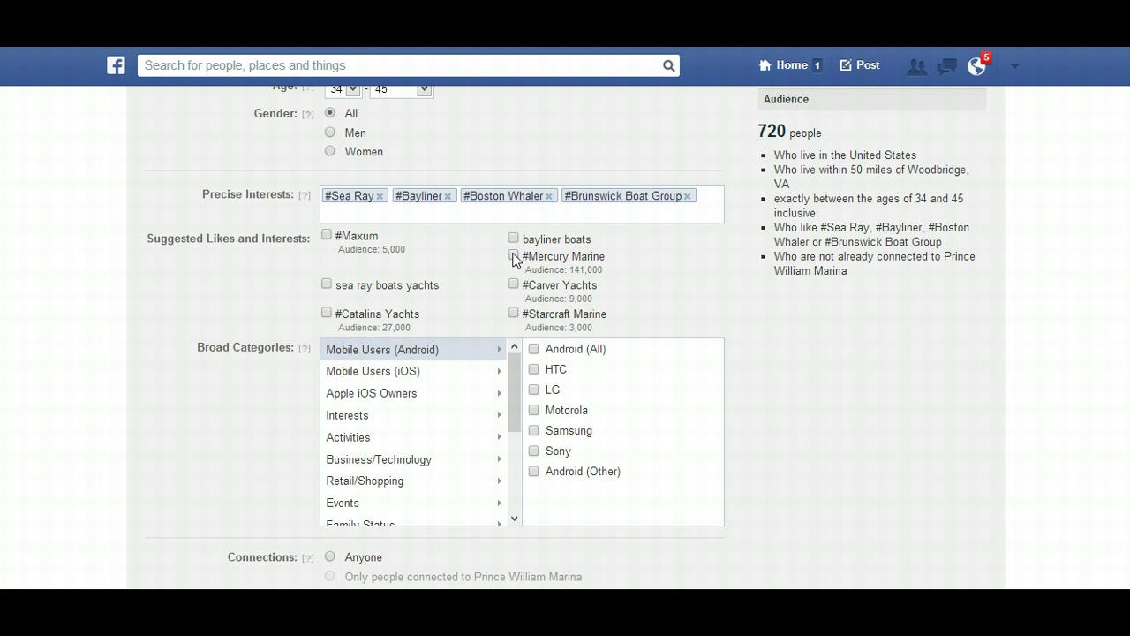
left_click(514, 256)
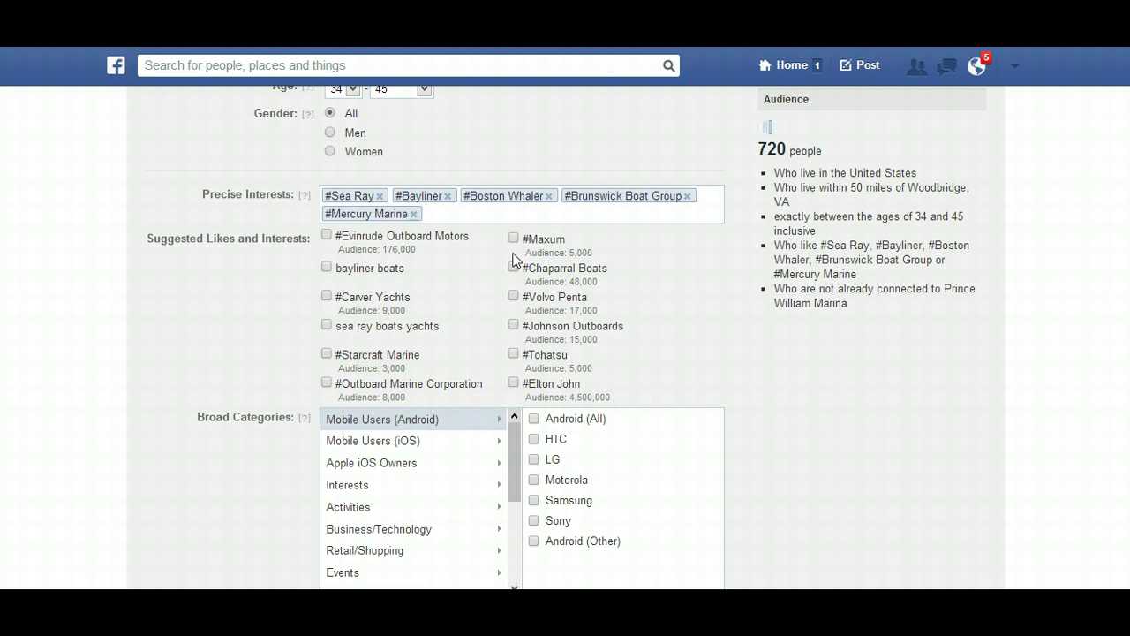
left_click(513, 265)
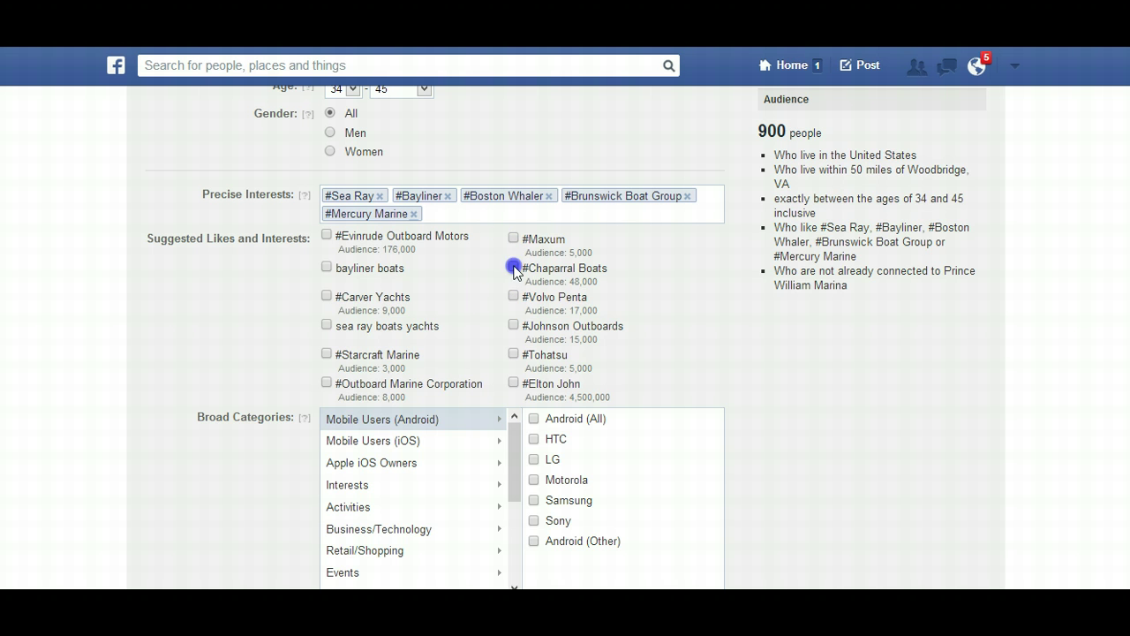
left_click(327, 236)
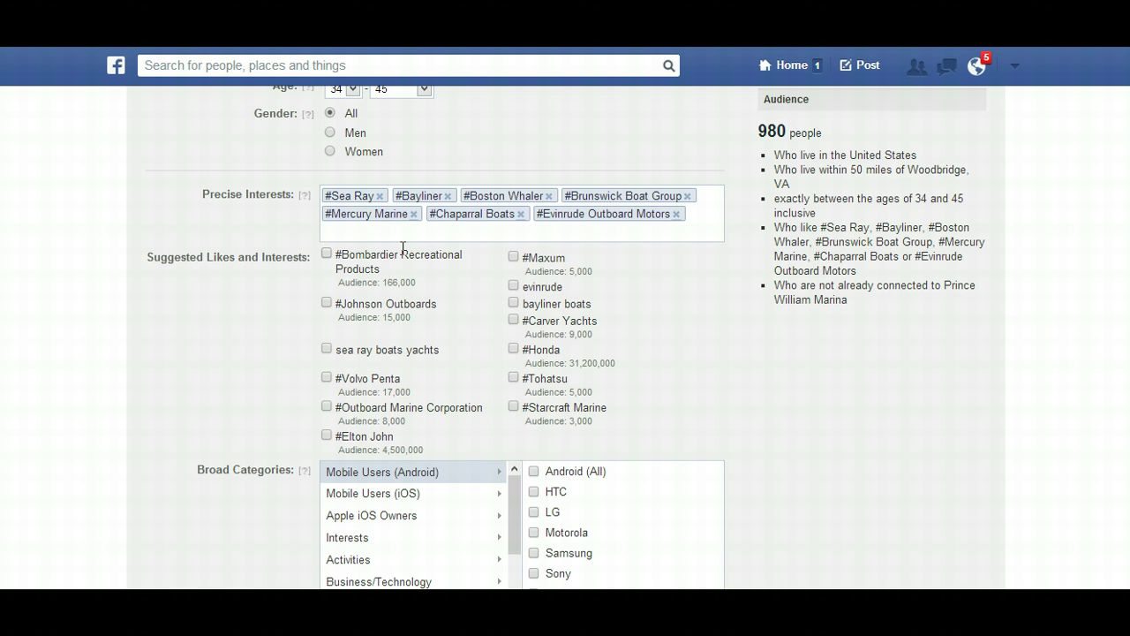
left_click(513, 258)
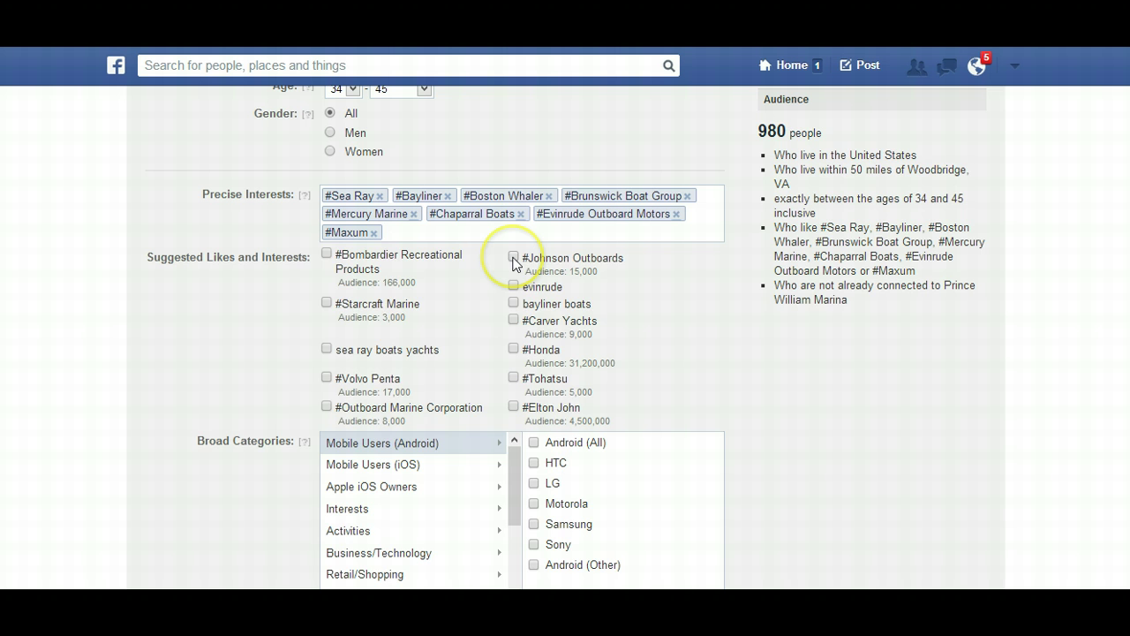
Step: Extend the precise interests with #Johnson Outboards, #Starcraft Marine, #Carver Yachts, #Bombardier Recreational Products, #Lowe Boats and #Volvo Penta
left_click(513, 258)
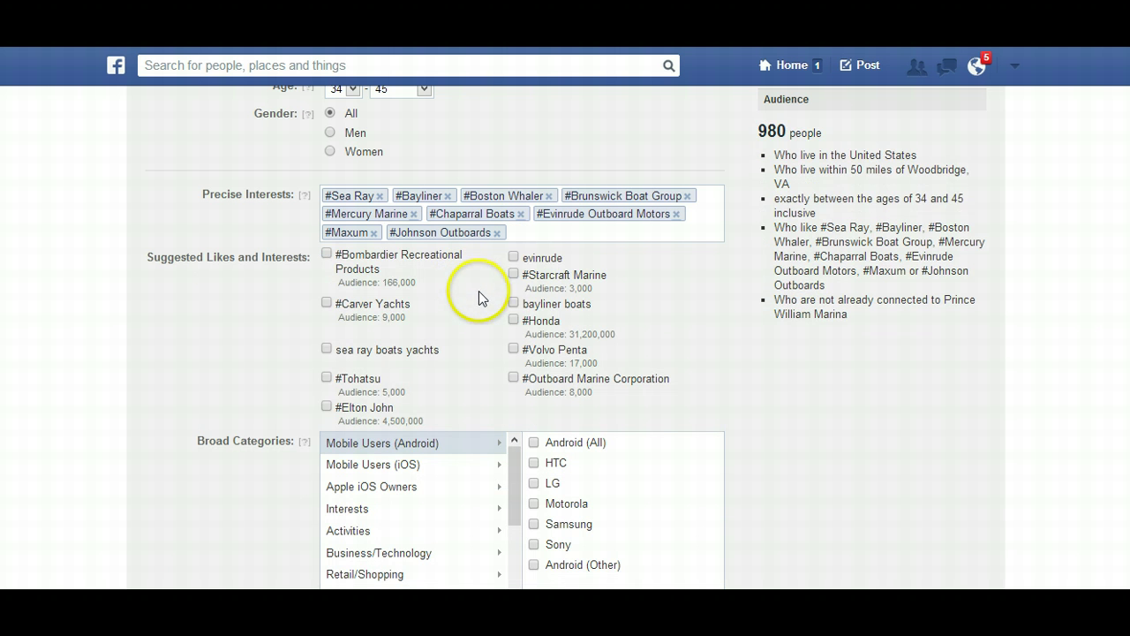
left_click(513, 277)
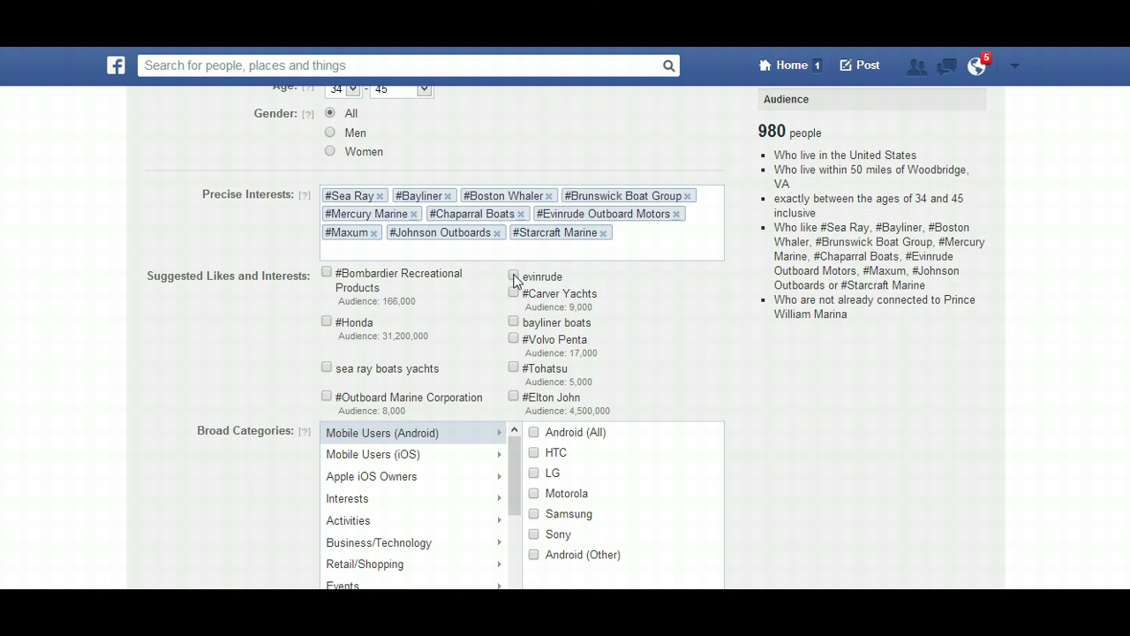
left_click(513, 293)
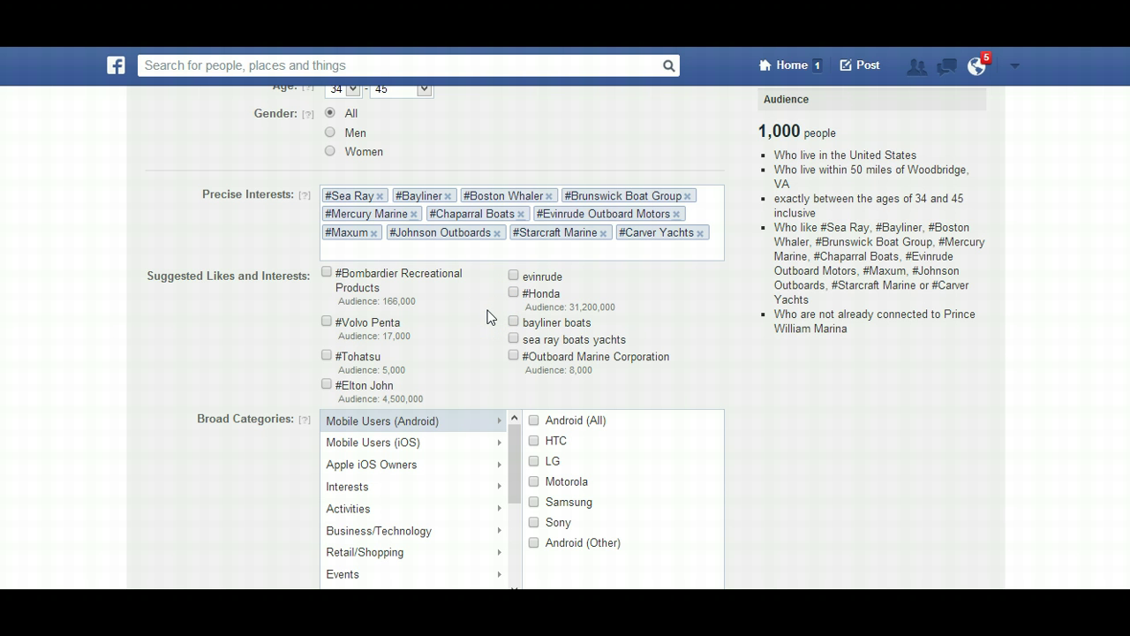
left_click(326, 273)
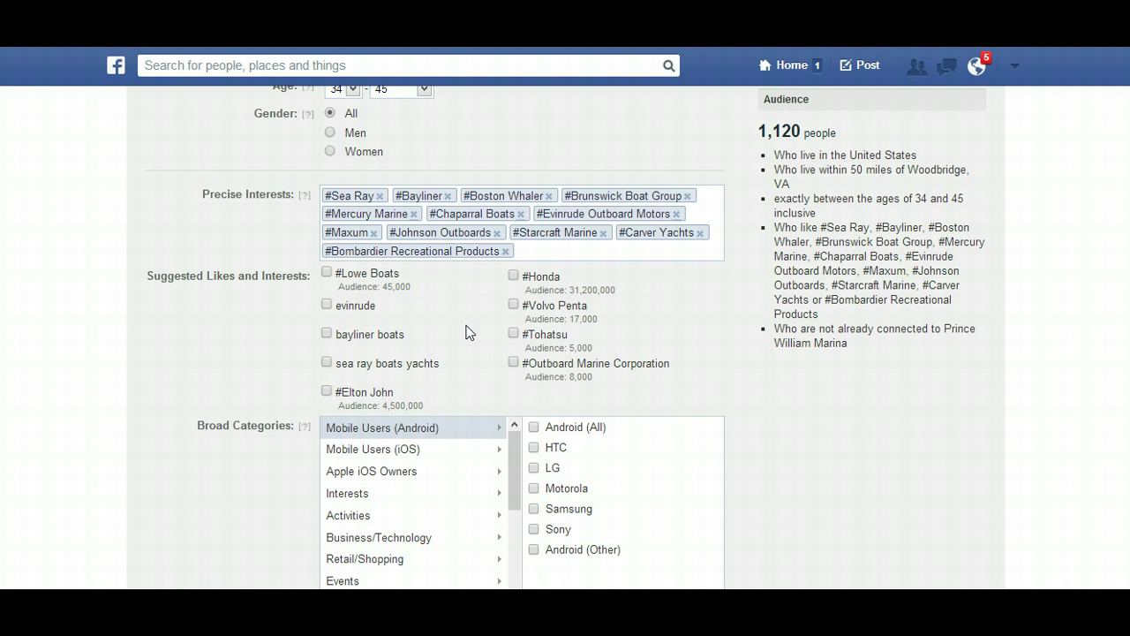
left_click(325, 272)
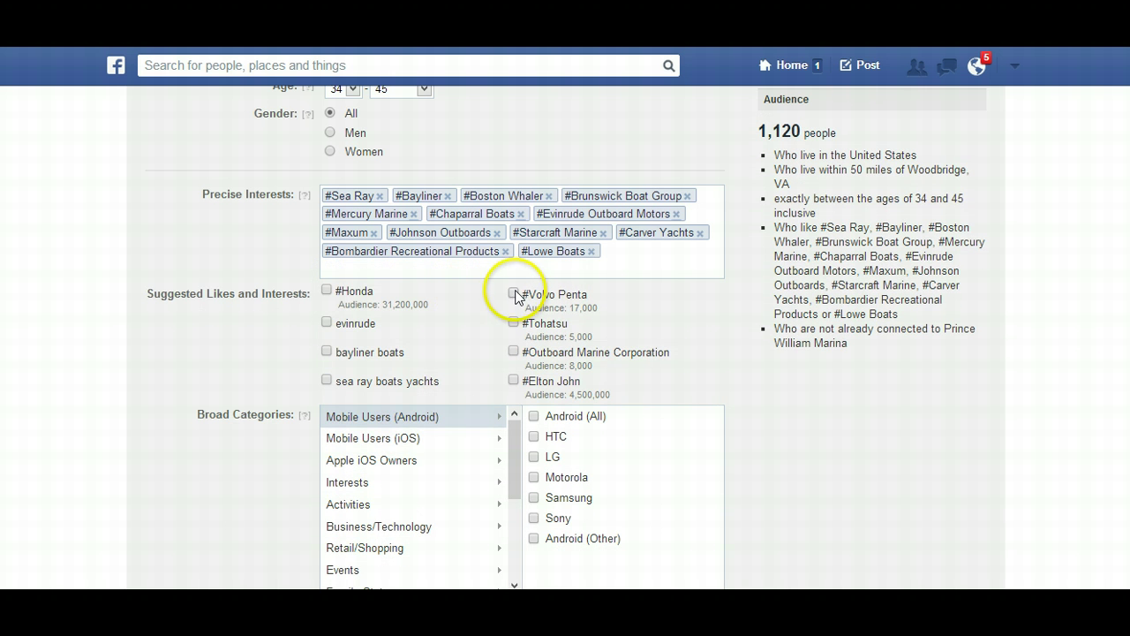
left_click(513, 293)
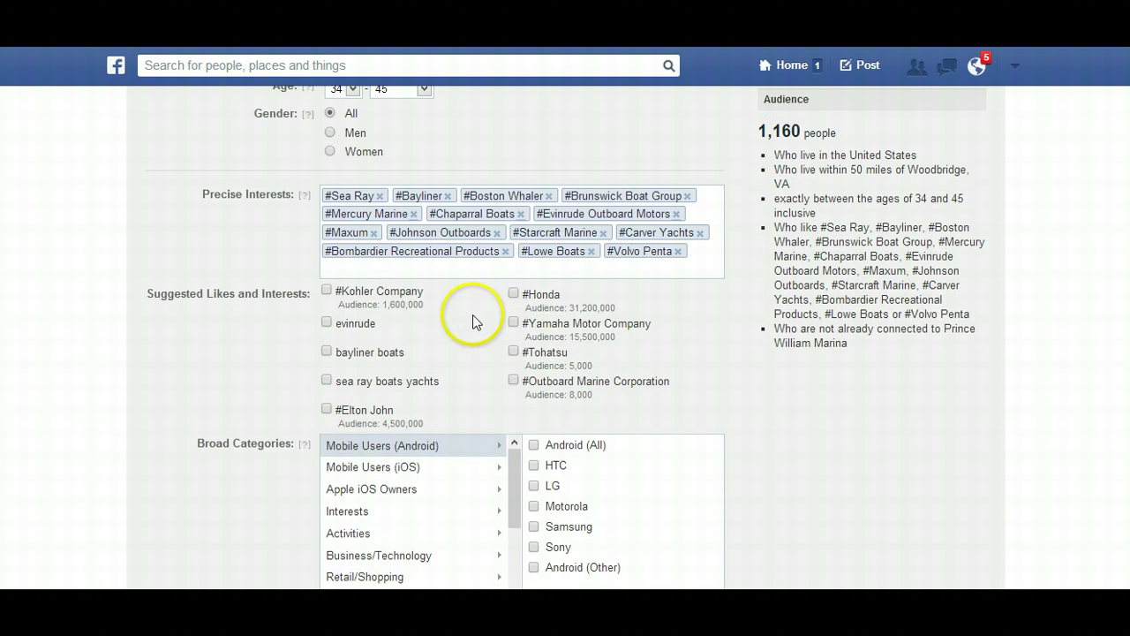
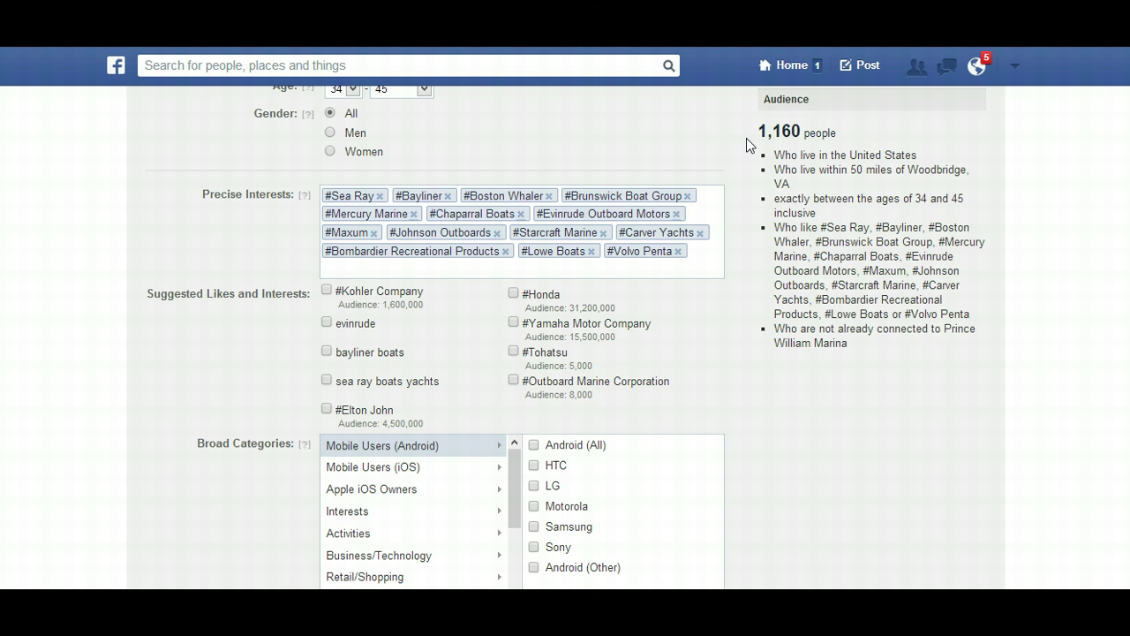
Step: In the Family Status broad category, target parents with children aged 4-12, 13-15 and 16-19 years
left_click(187, 387)
scroll(187, 387, "down", 3)
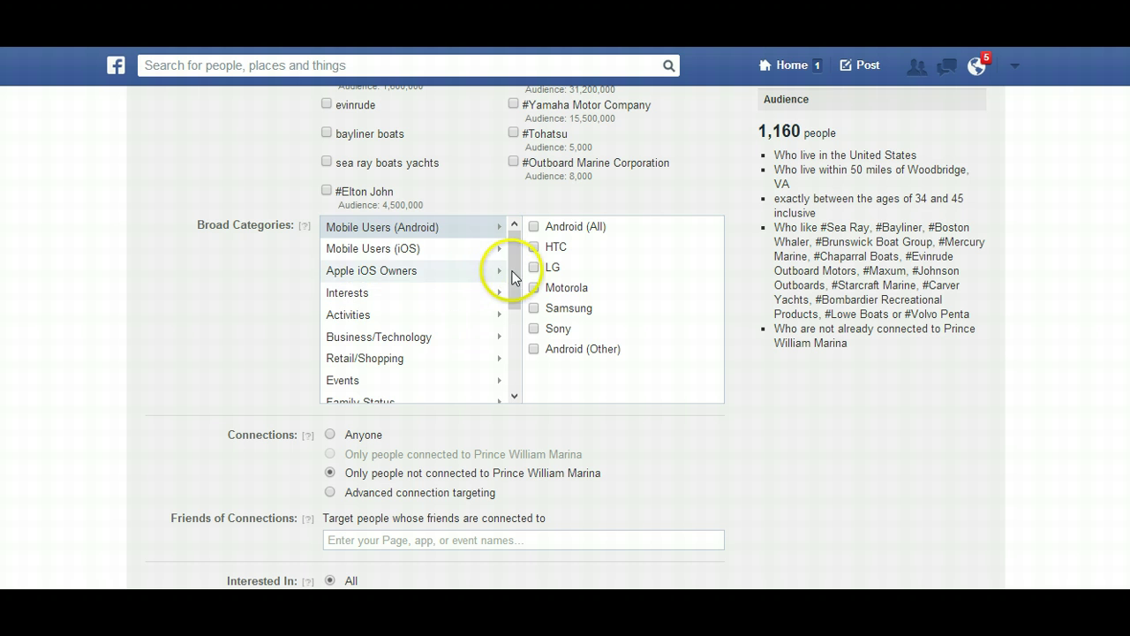
left_click_drag(513, 268, 516, 319)
left_click(389, 292)
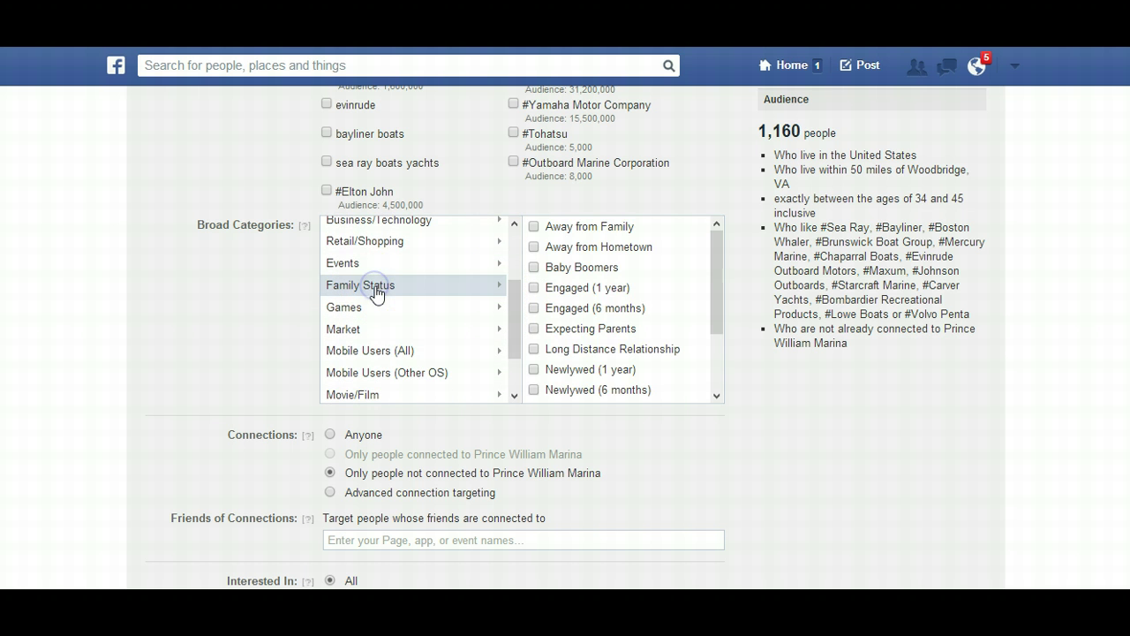
left_click_drag(718, 255, 722, 319)
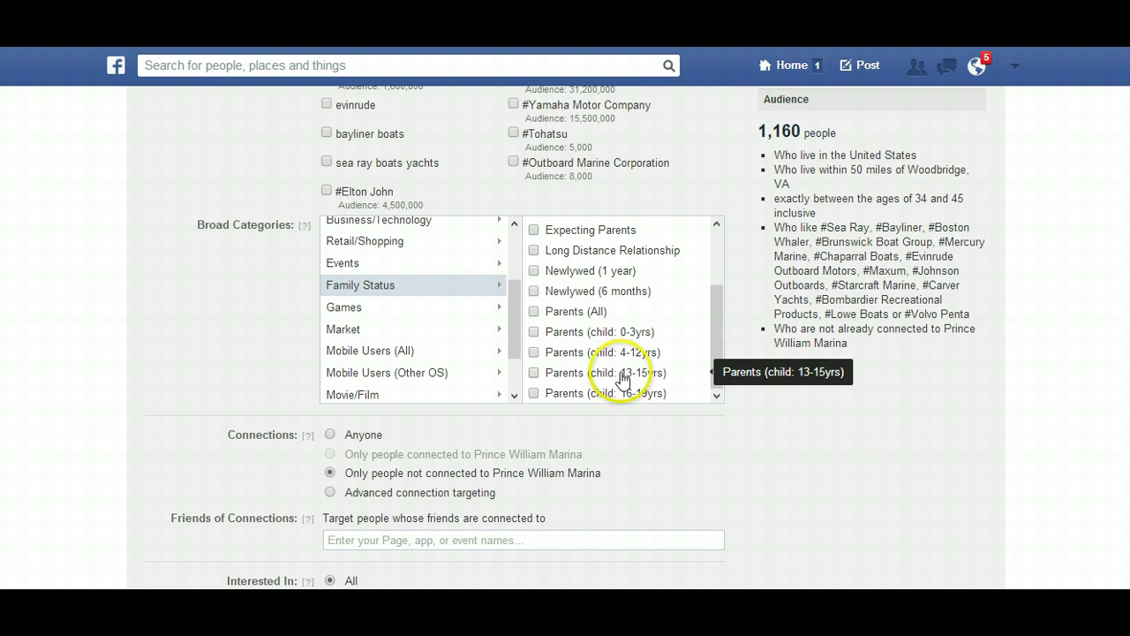
left_click(534, 373)
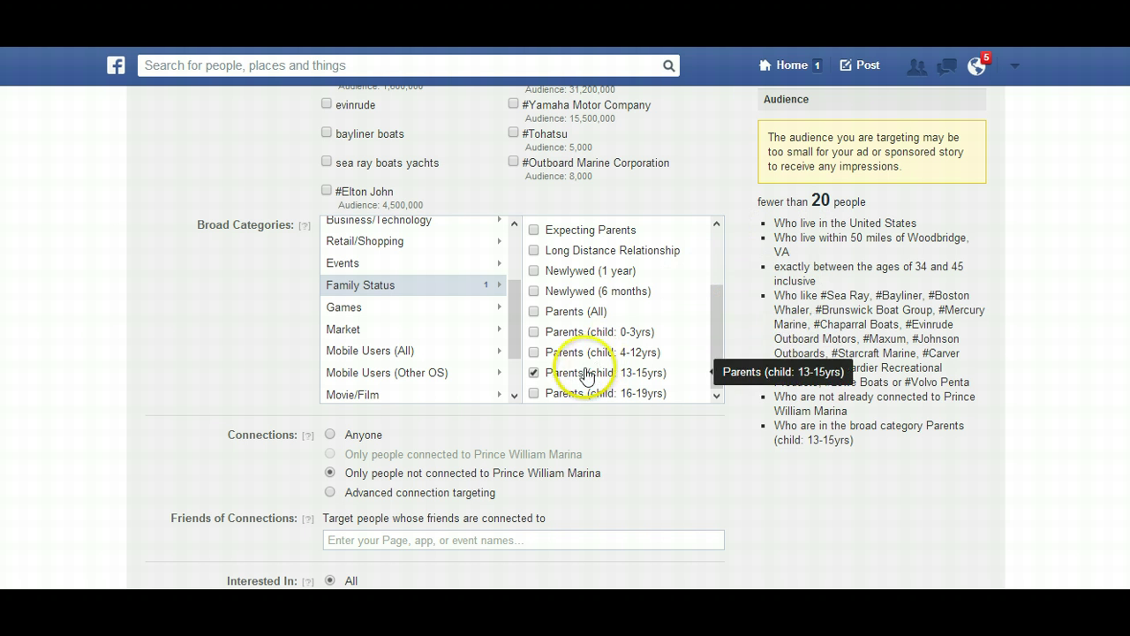
left_click(533, 394)
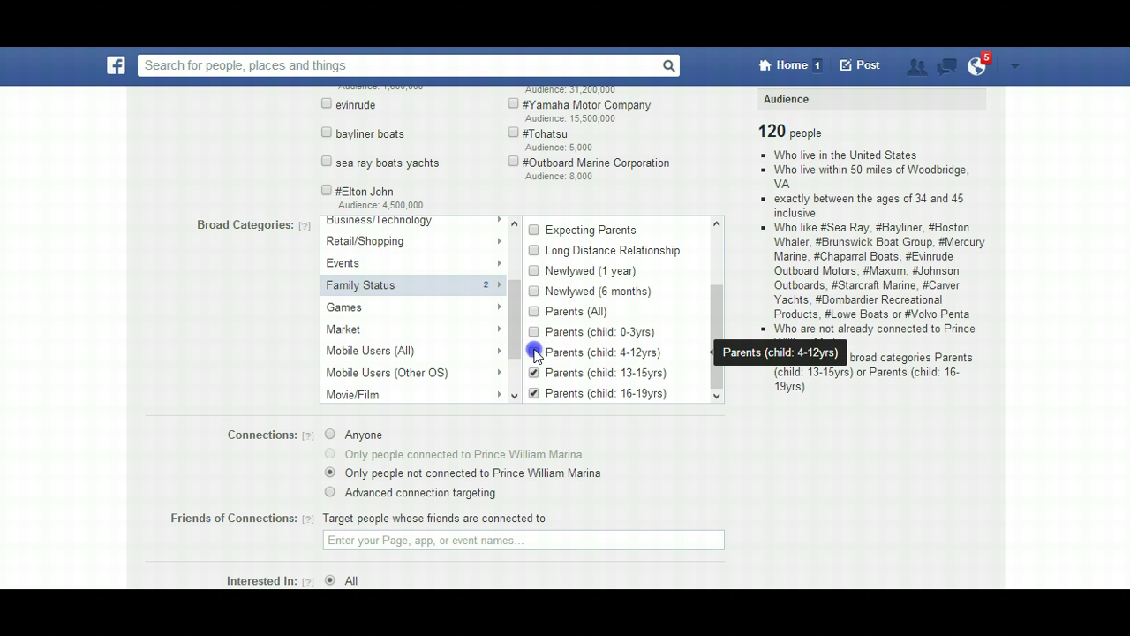
left_click(534, 352)
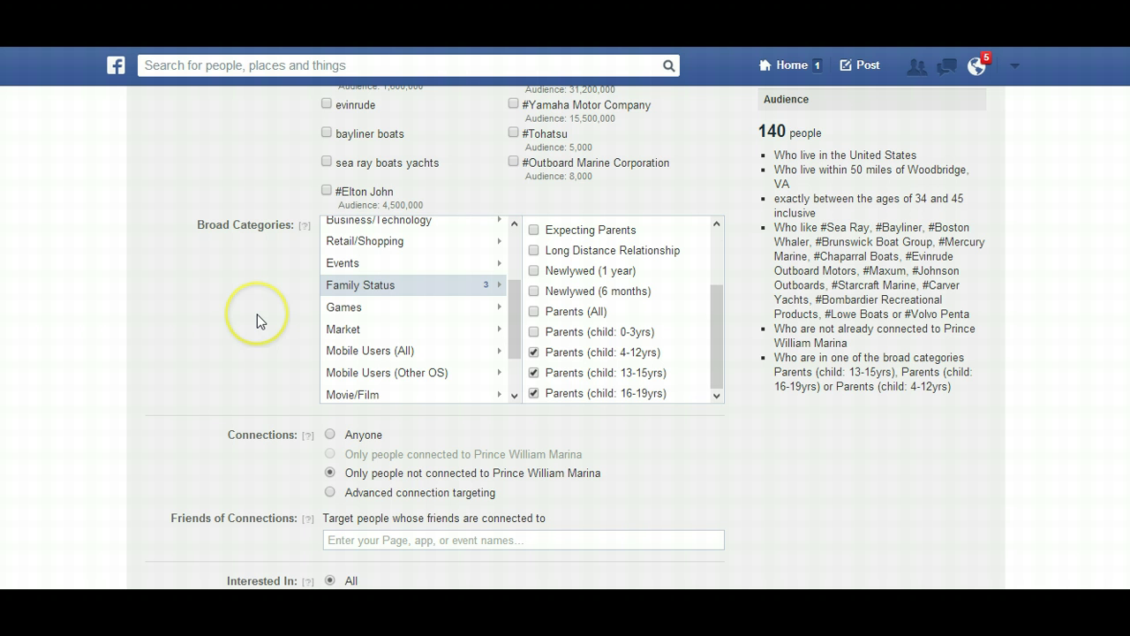
Step: Limit the audience's relationship status to Single, In a Relationship, Married and Engaged, leaving out Not specified
scroll(257, 314, "down", 3)
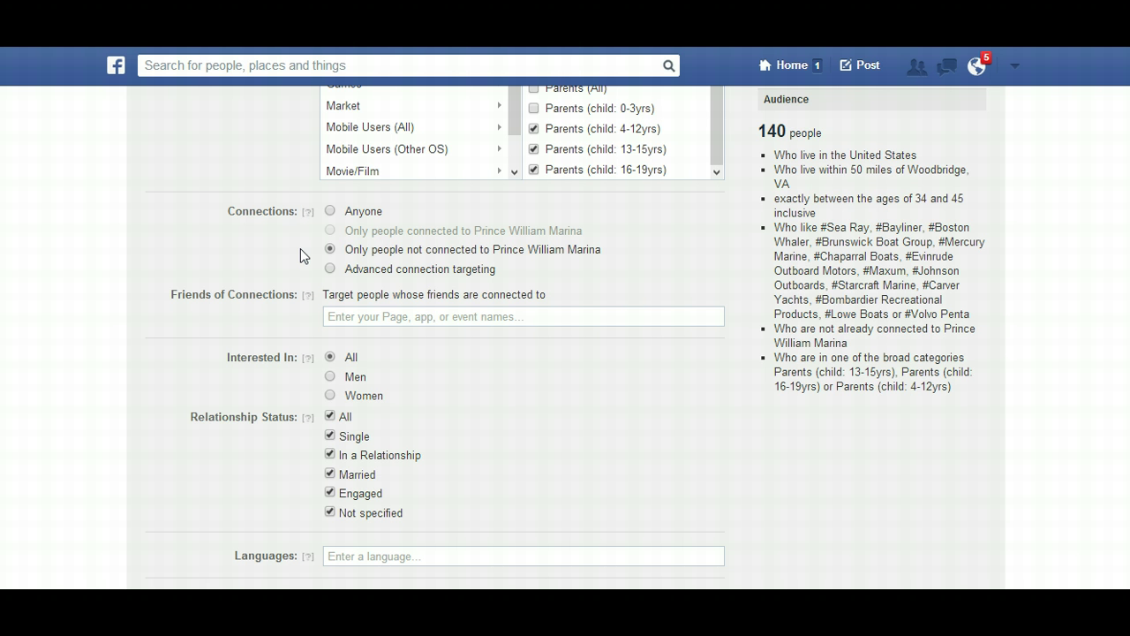
right_click(282, 366)
key("Escape")
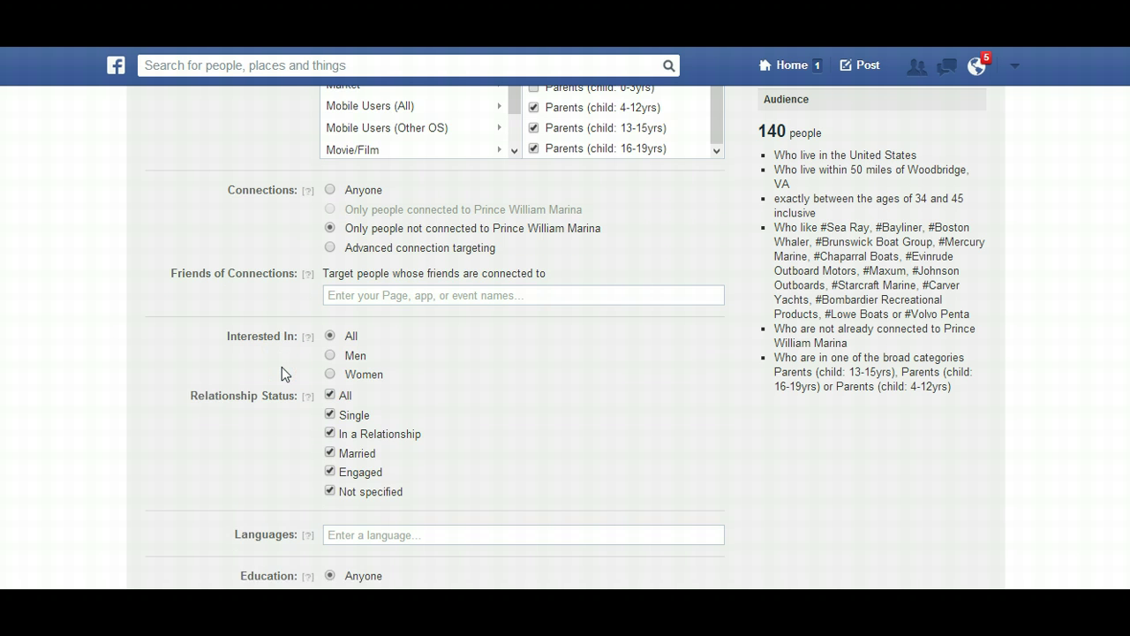
scroll(281, 366, "down", 3)
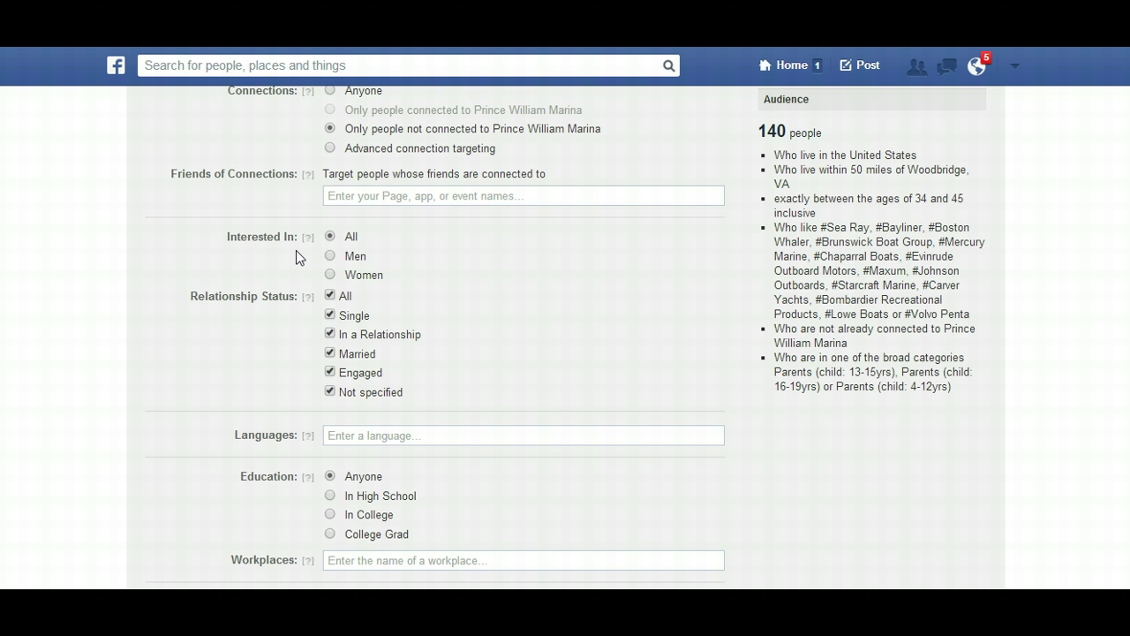
scroll(295, 251, "down", 2)
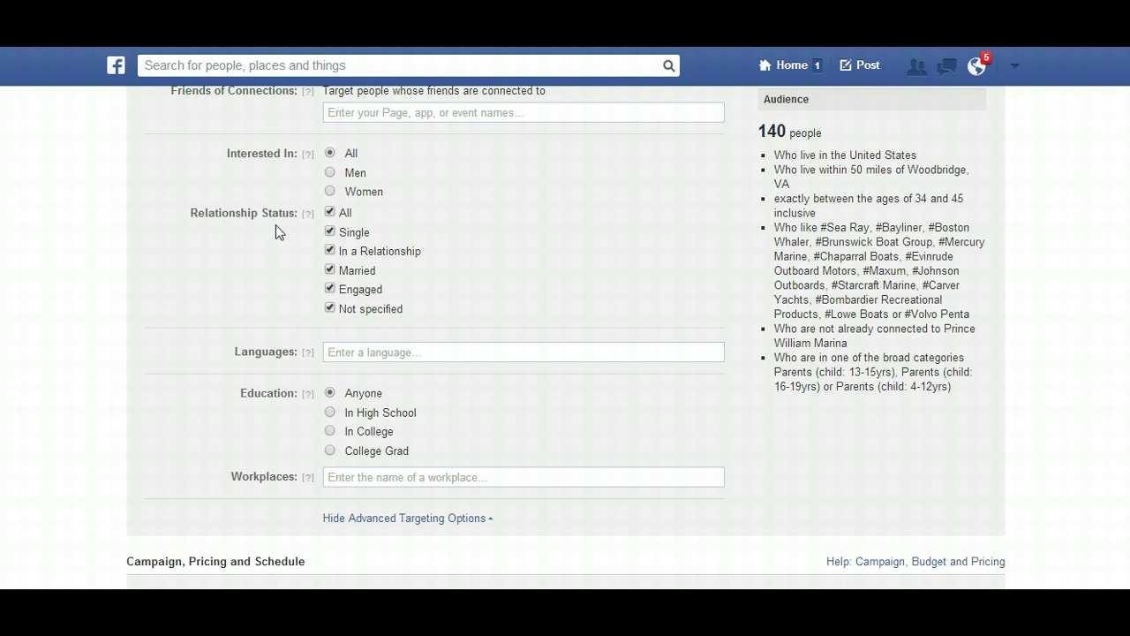
left_click(329, 214)
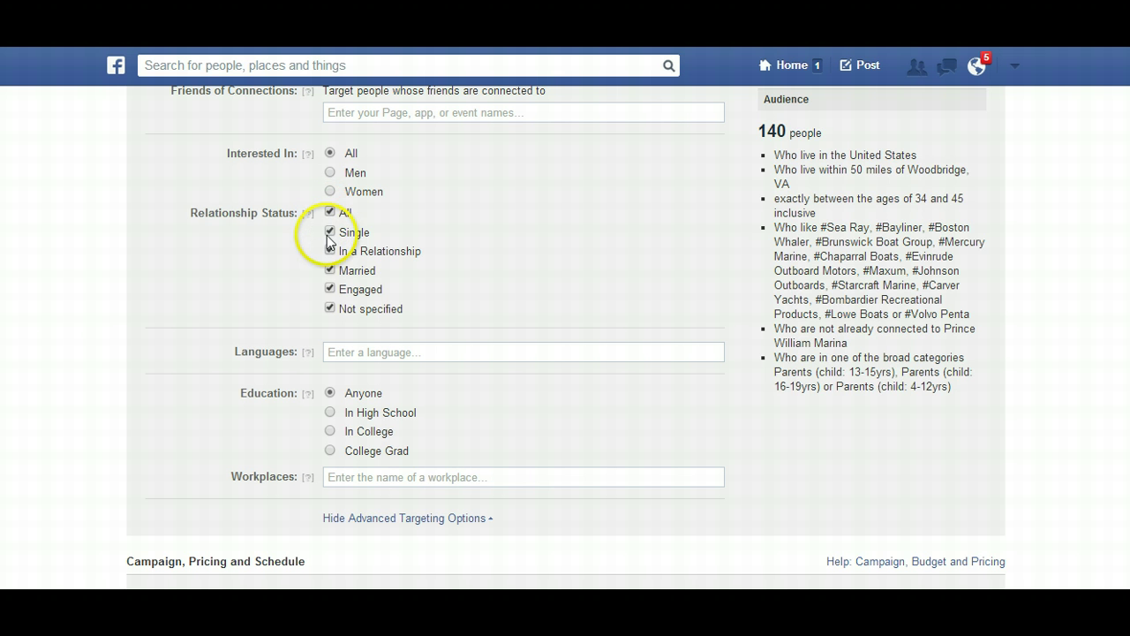
left_click(330, 213)
left_click(330, 251)
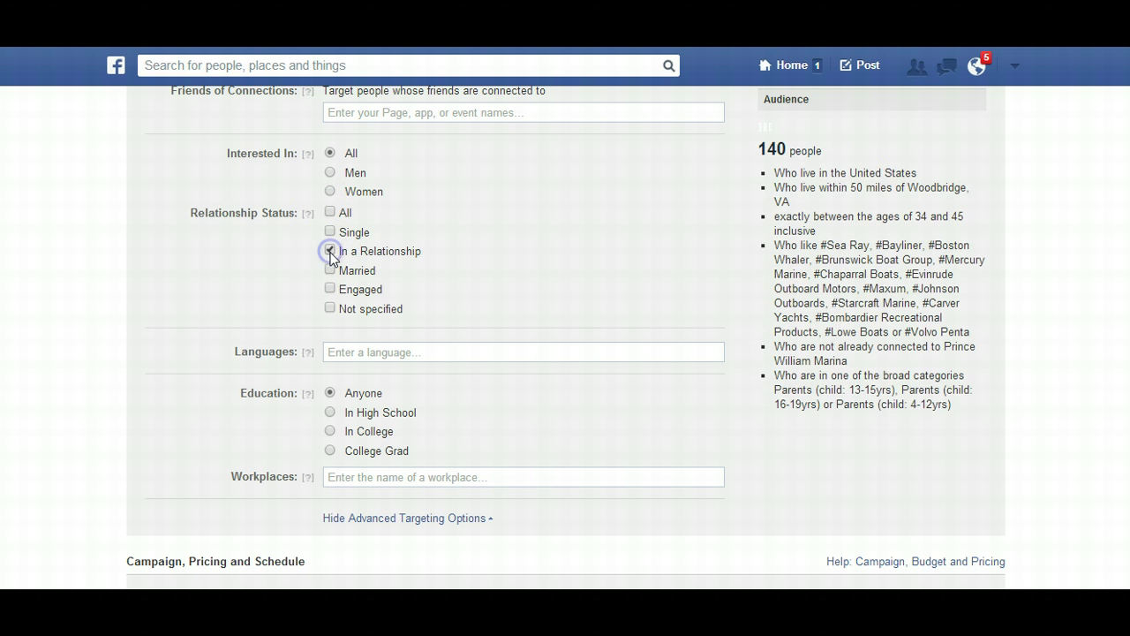
left_click(329, 271)
left_click(330, 289)
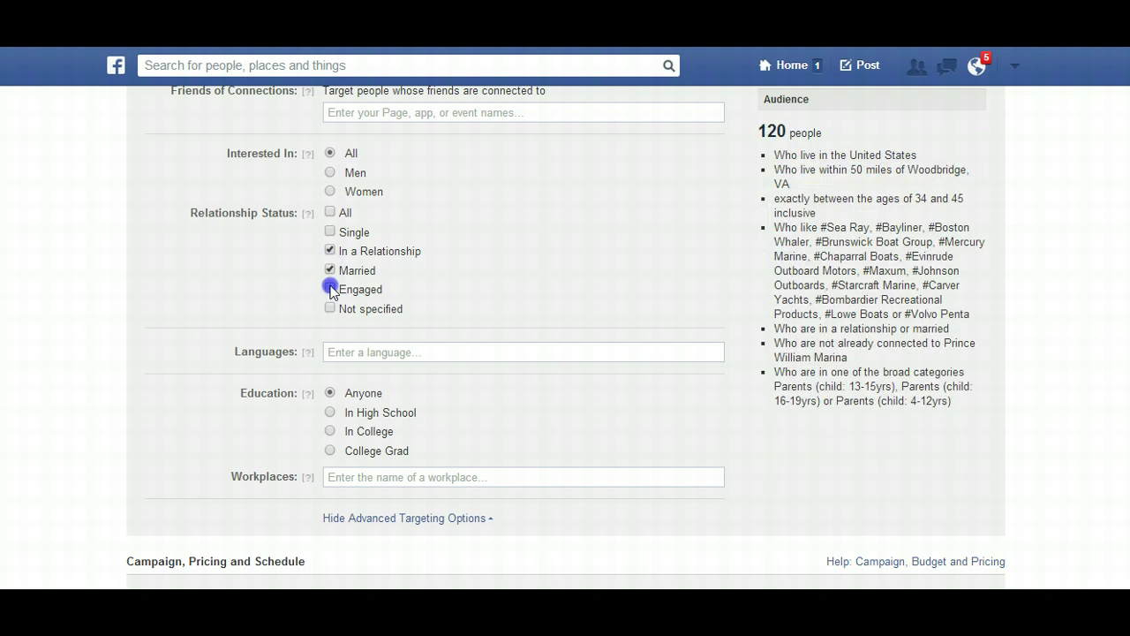
left_click(278, 289)
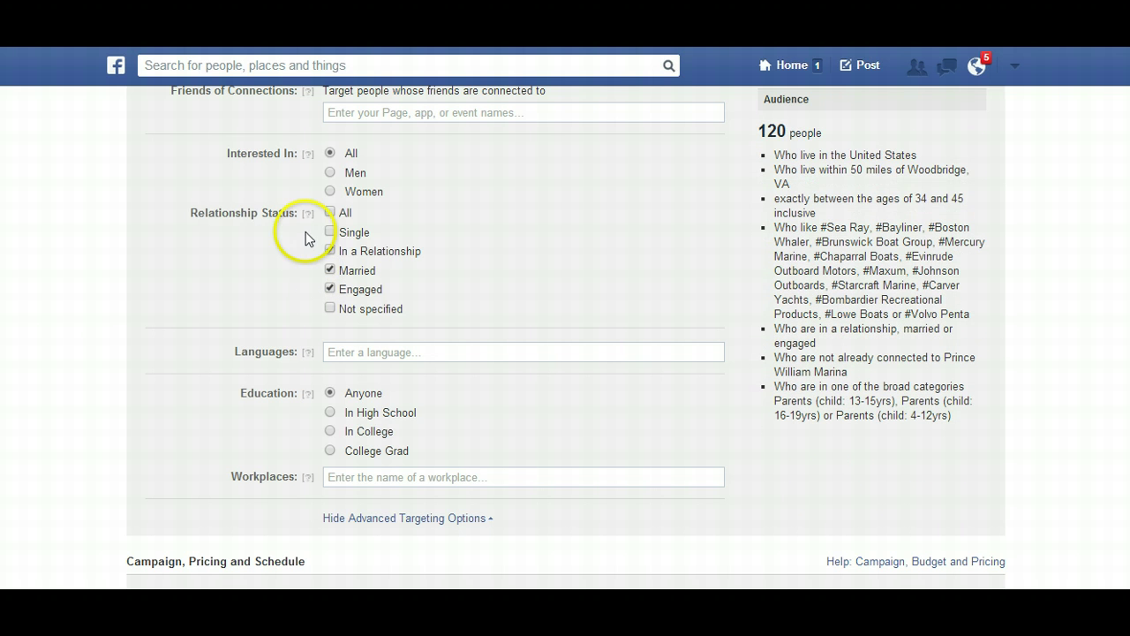
left_click(329, 233)
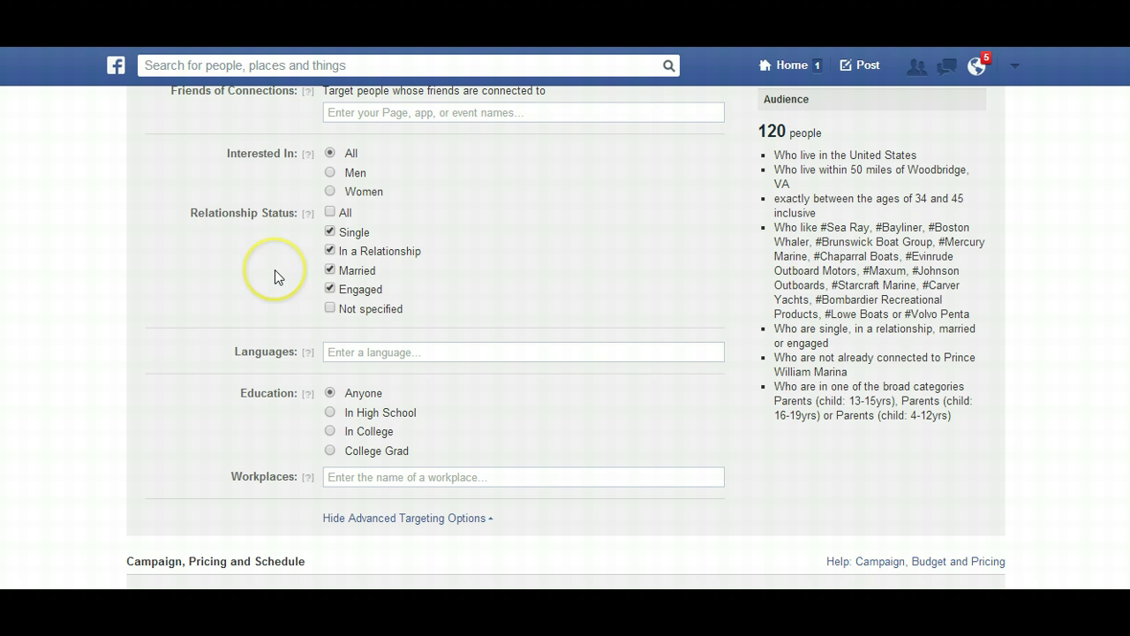
Step: Review the language, education and workplace targeting options and the campaign, pricing and schedule settings
scroll(275, 269, "down", 2)
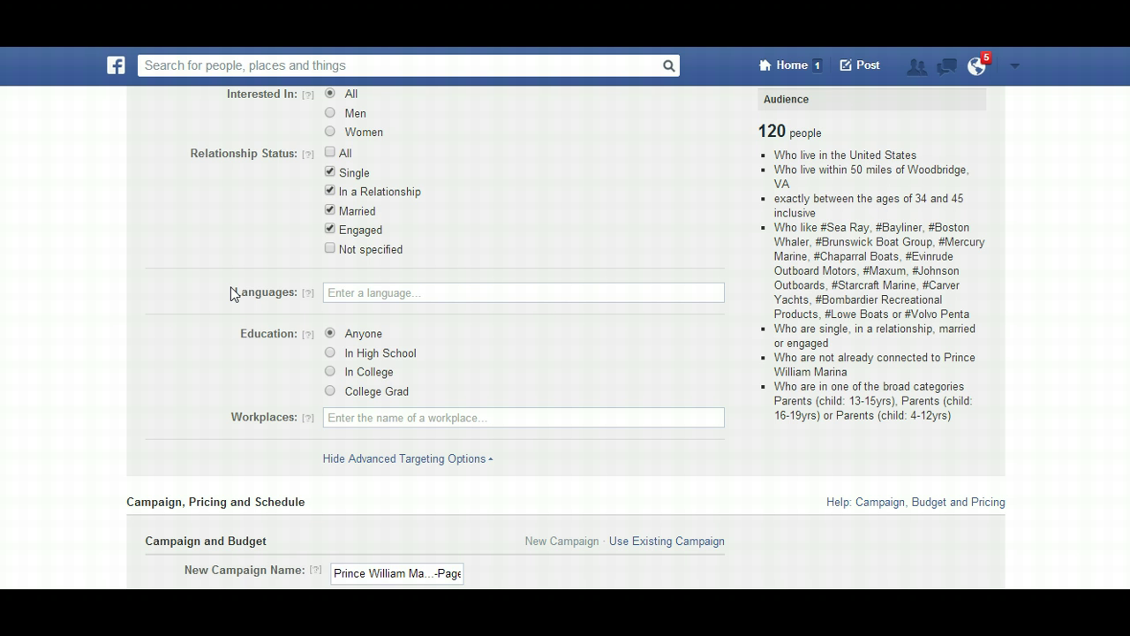
scroll(231, 287, "up", 2)
scroll(230, 287, "down", 2)
scroll(230, 287, "down", 1)
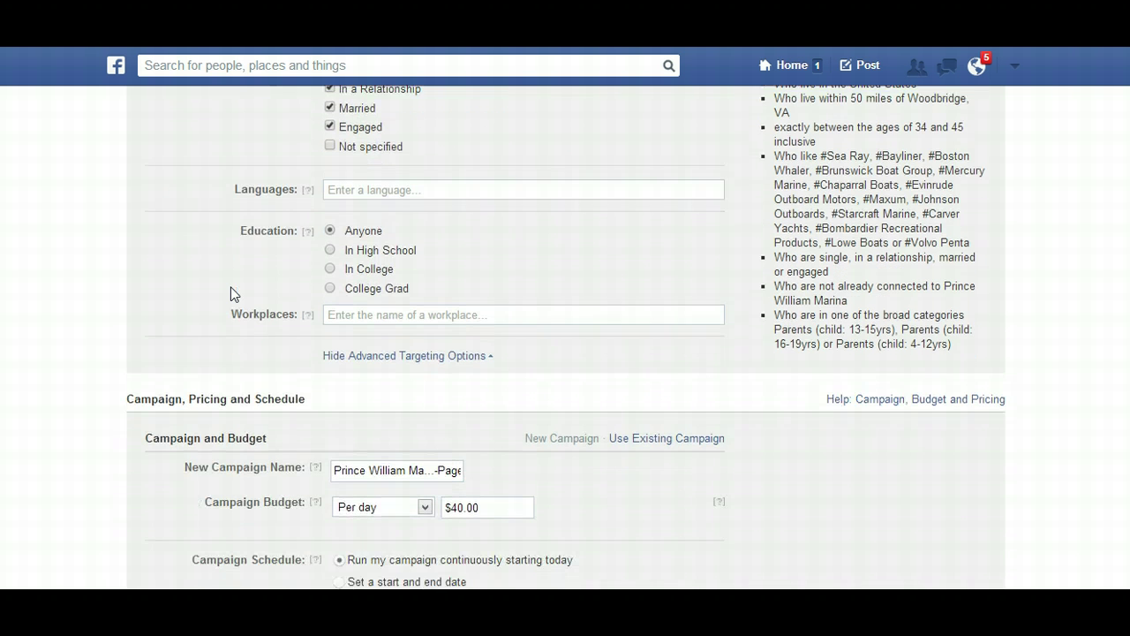
left_click(256, 265)
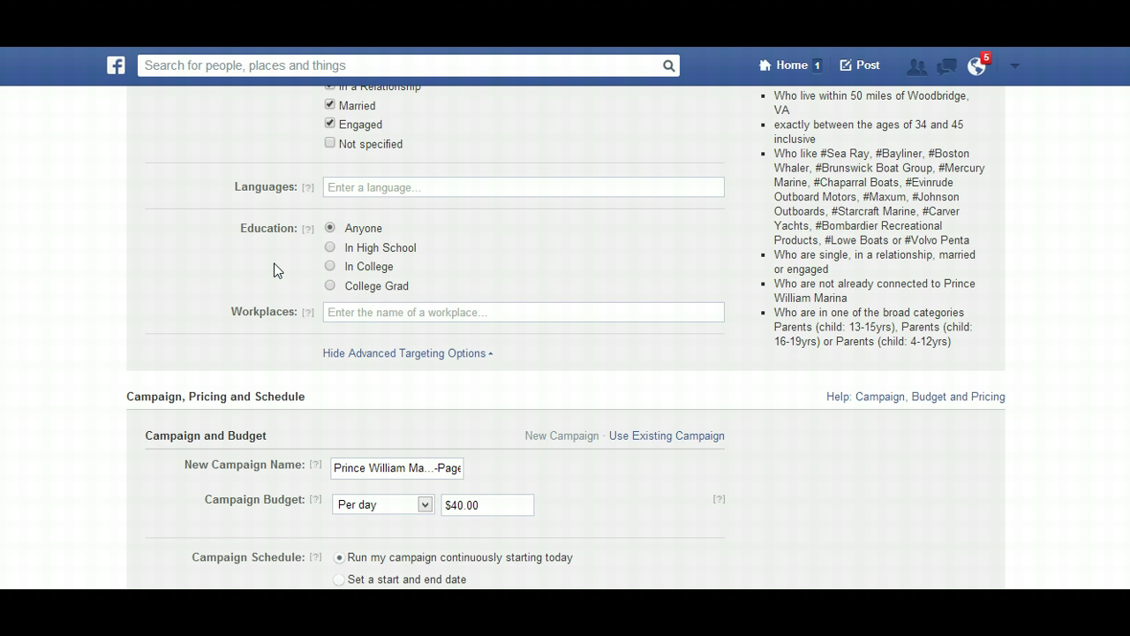
scroll(274, 270, "down", 1)
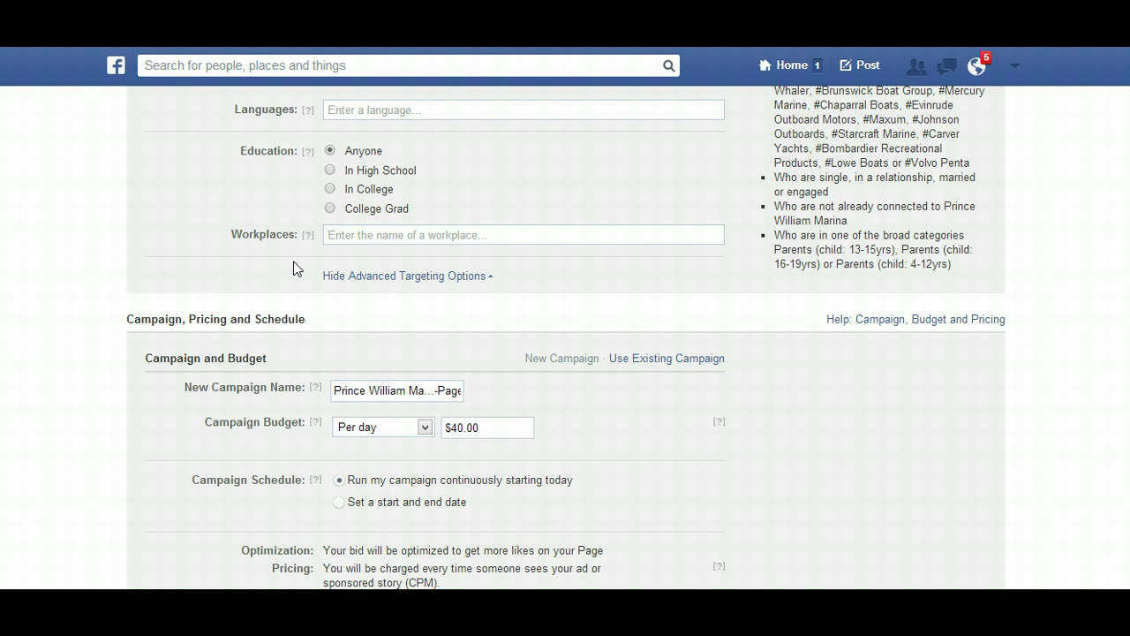
left_click(139, 295)
scroll(136, 297, "down", 2)
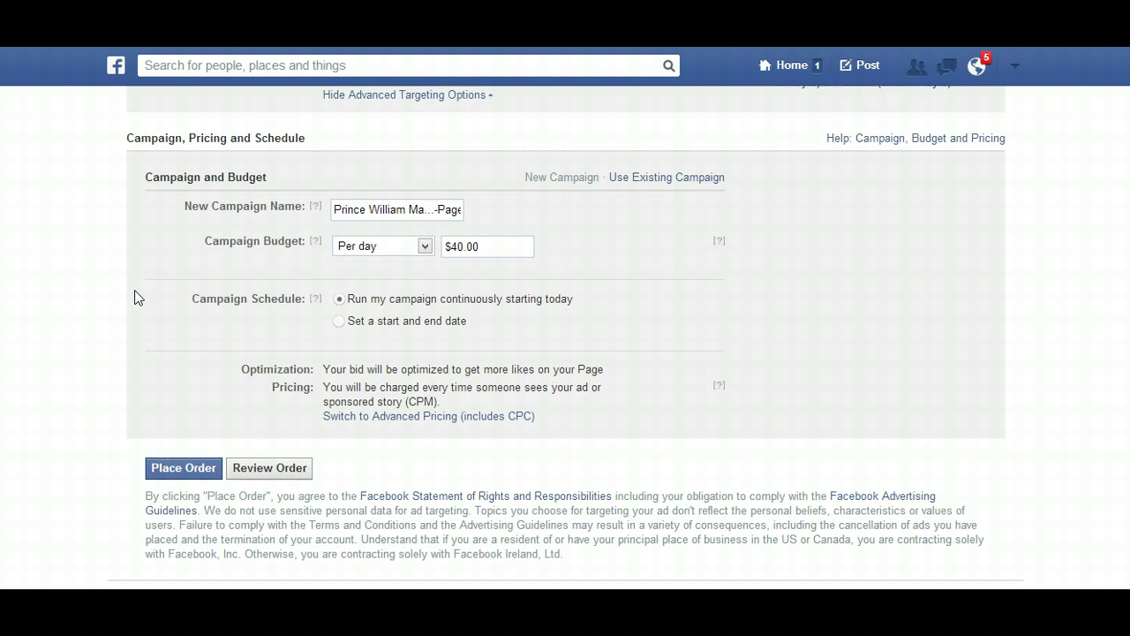
Step: Name the new campaign "PWM - Family Fun"
left_click(421, 208)
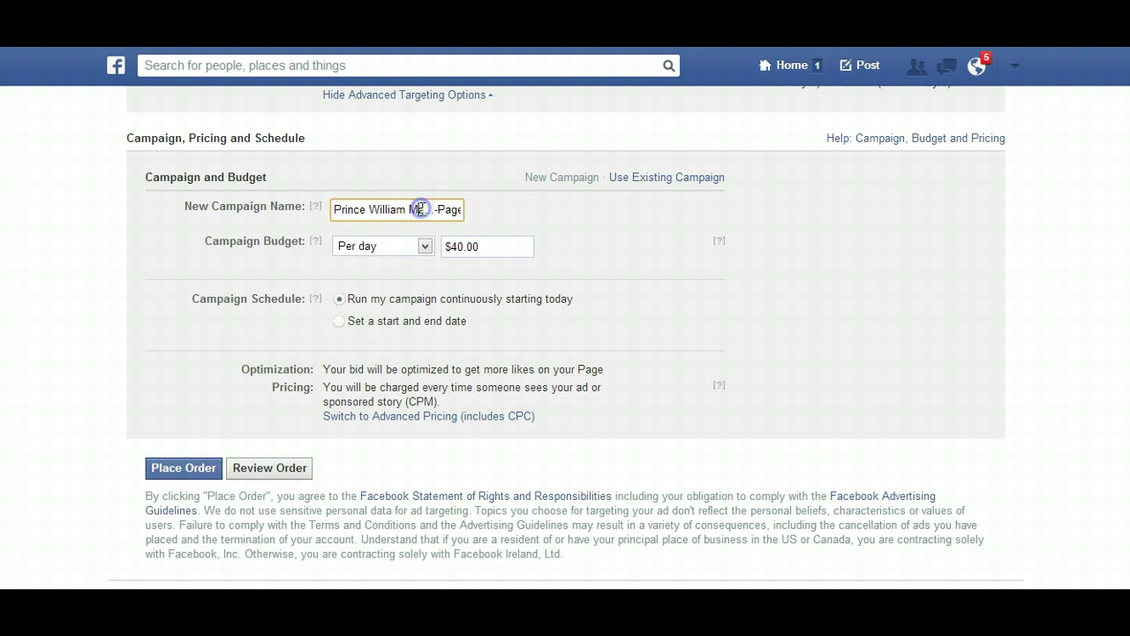
triple_click(421, 208)
scroll(421, 208, "up", 1)
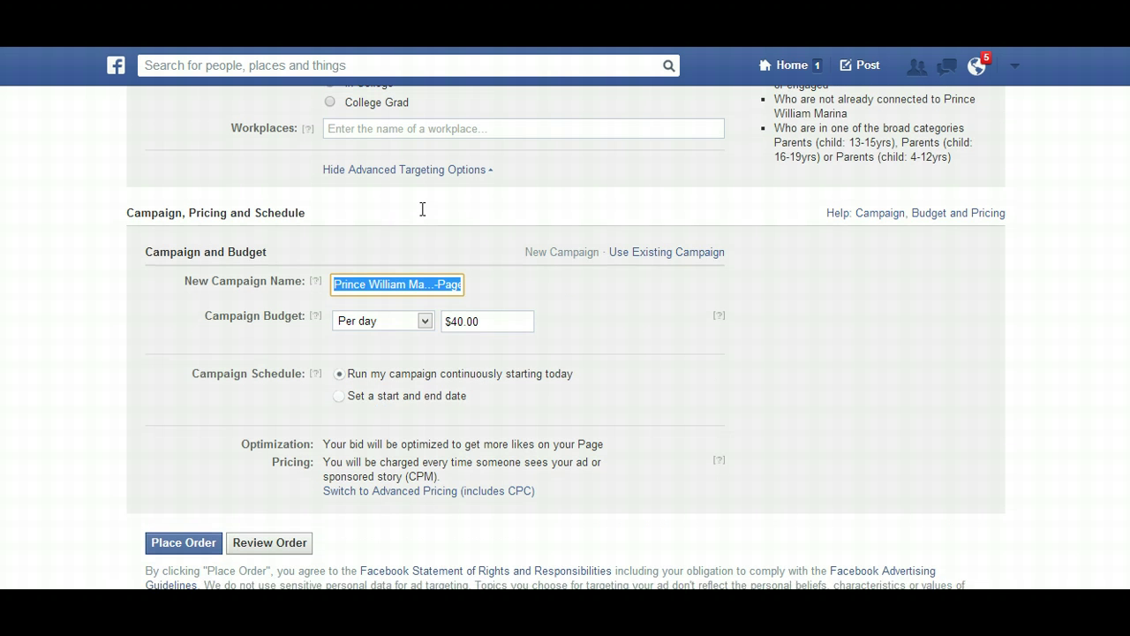
type("PWM")
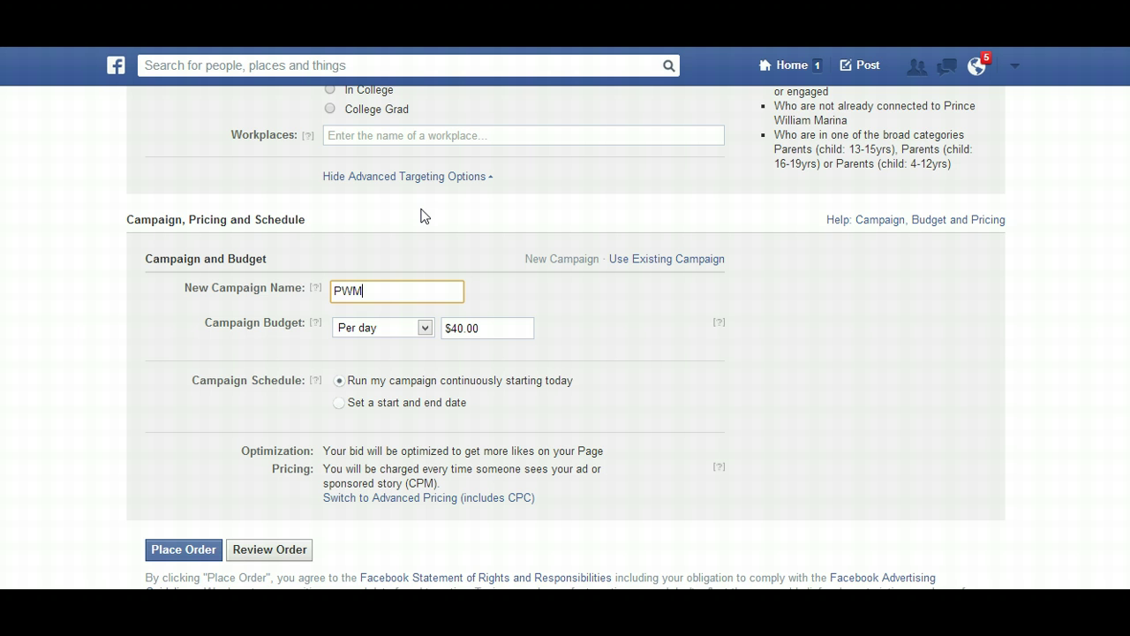
type(" - Family Fun")
Step: Switch the campaign budget to a lifetime budget and set it to $100.00
left_click(425, 328)
left_click(407, 360)
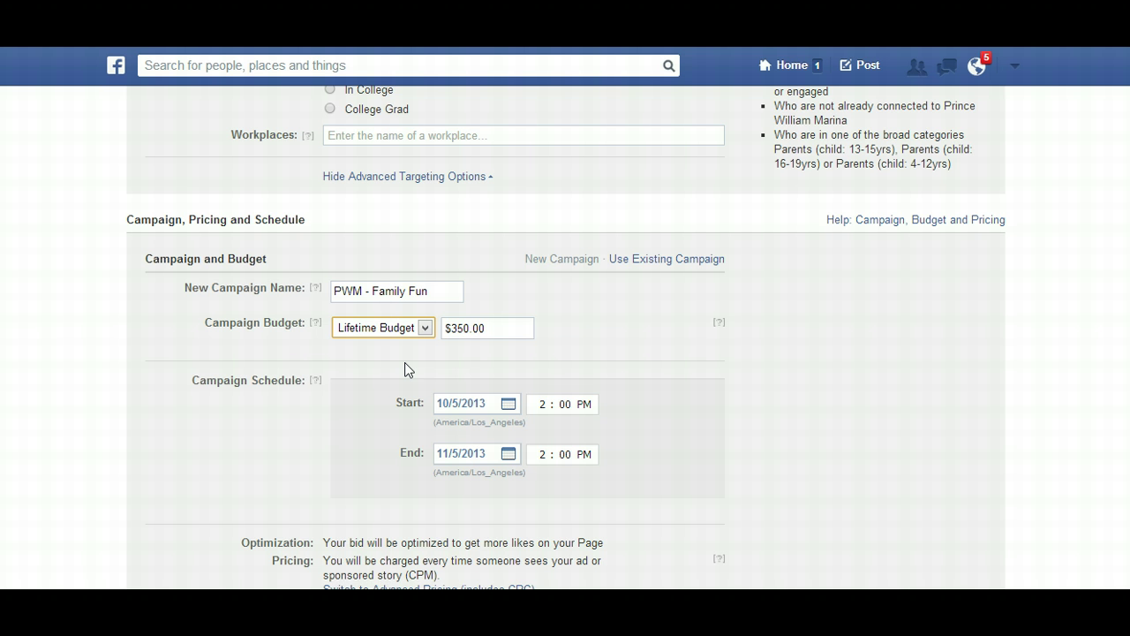
left_click(485, 325)
key("Left")
key("Left")
key("Left")
key("Left")
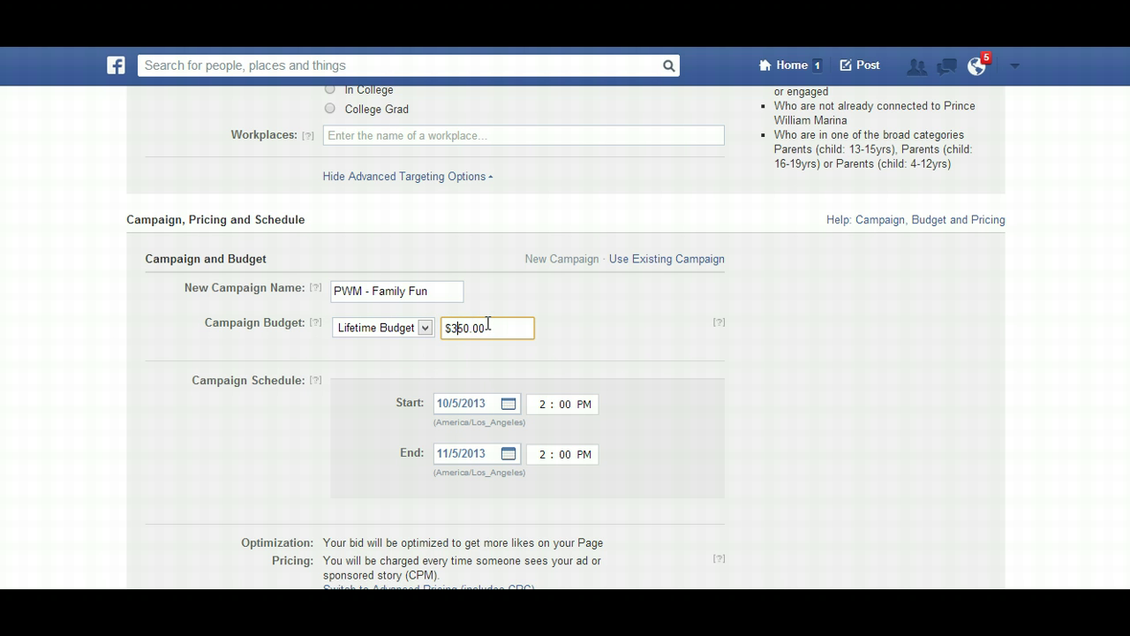
key("BackSpace")
key("BackSpace")
type("10")
left_click(567, 328)
Step: Set the campaign schedule to start on 10/5/2013 at 1:00 PM
scroll(391, 440, "down", 3)
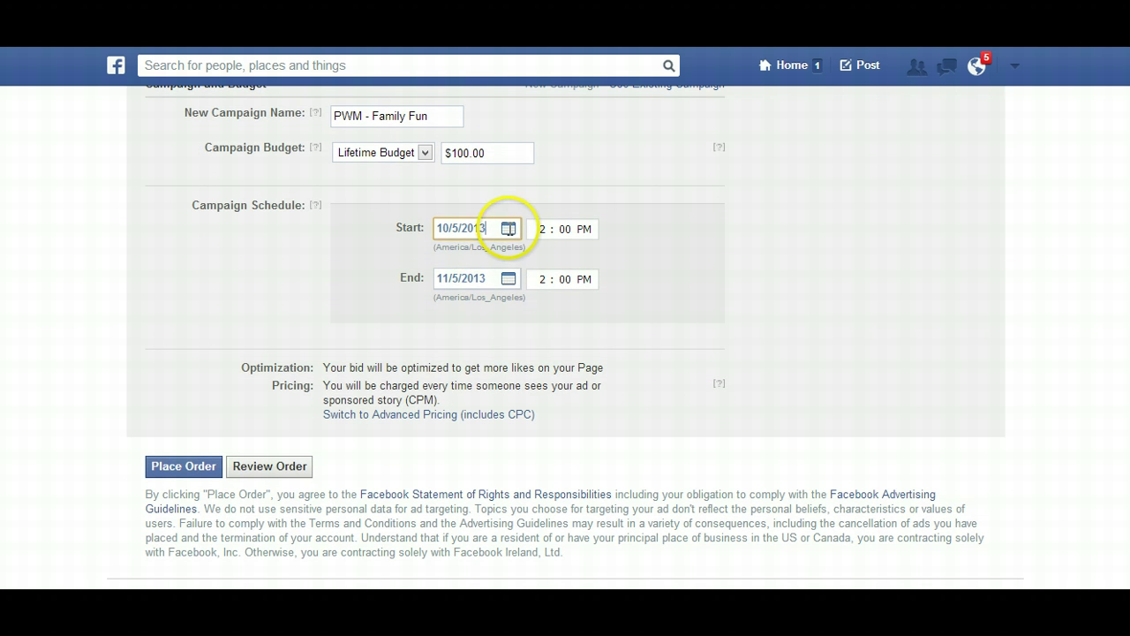
left_click(509, 229)
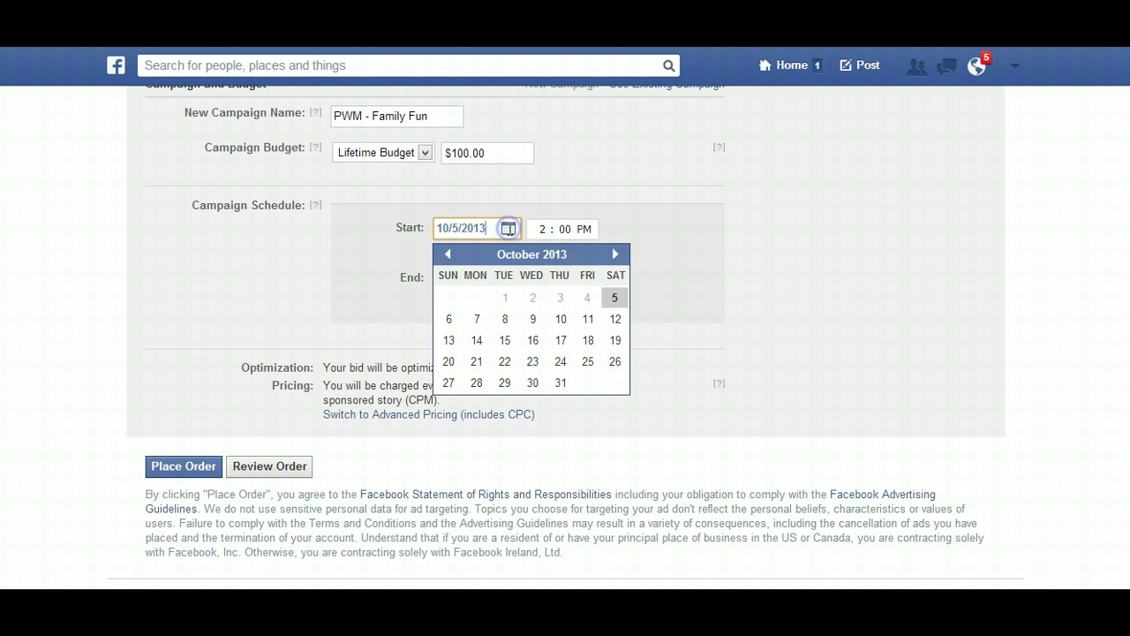
left_click(615, 298)
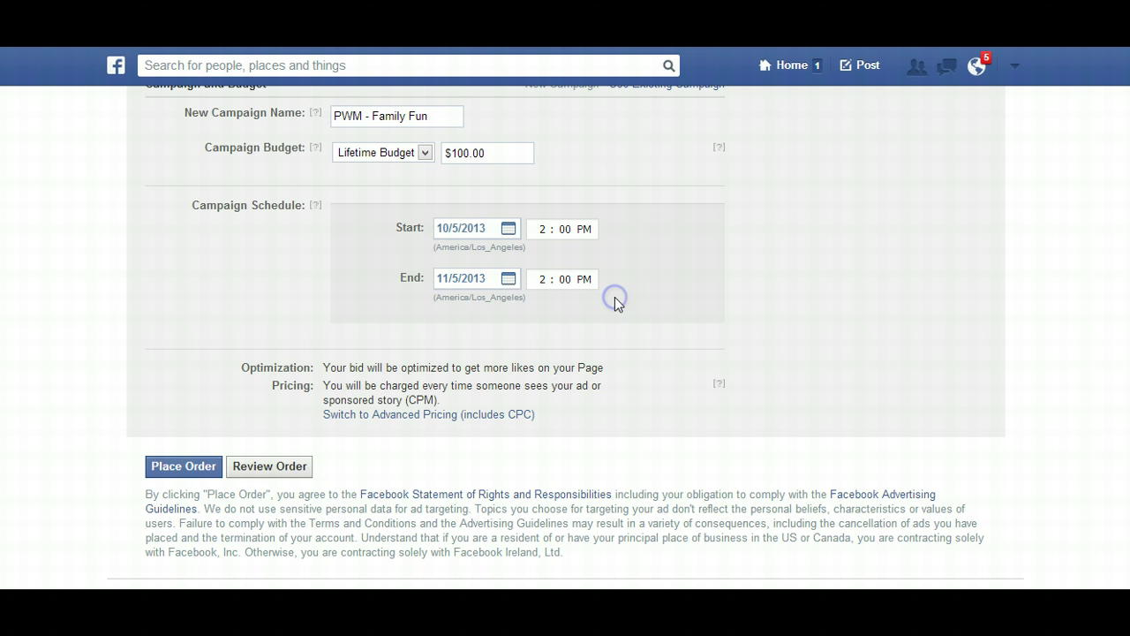
left_click(545, 229)
type("11")
left_click(583, 229)
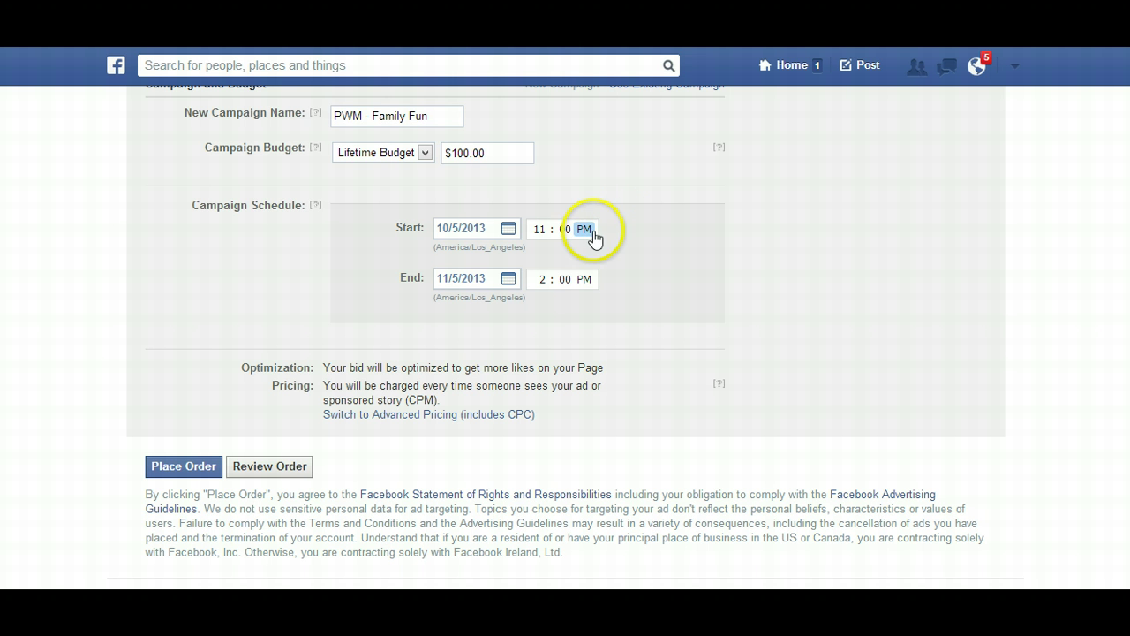
left_click(586, 229)
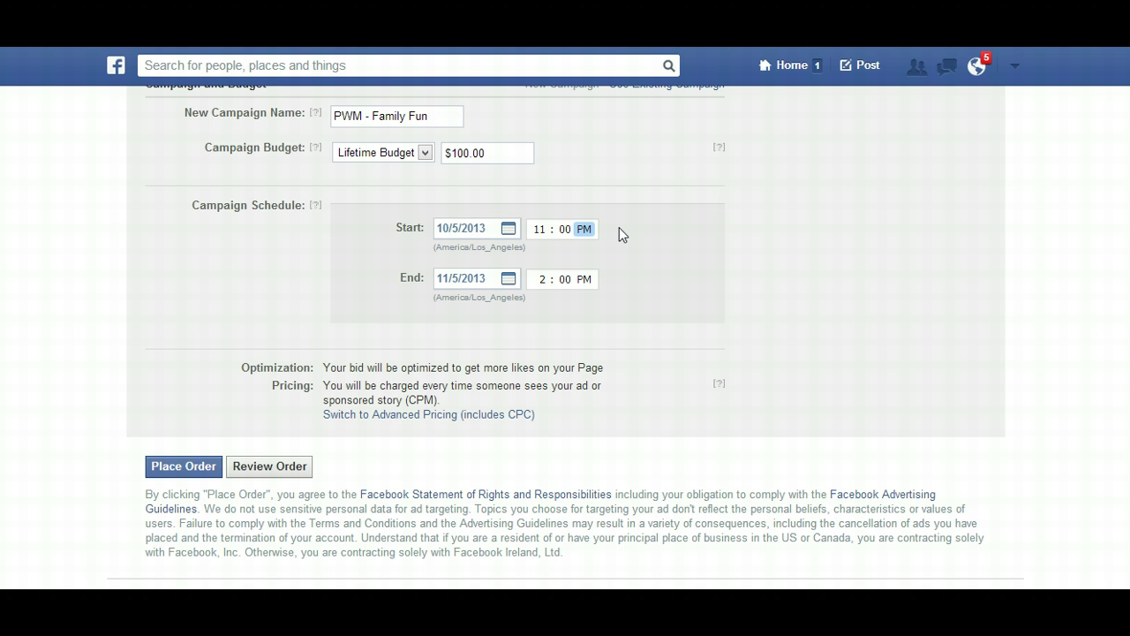
left_click(541, 229)
left_click(602, 243)
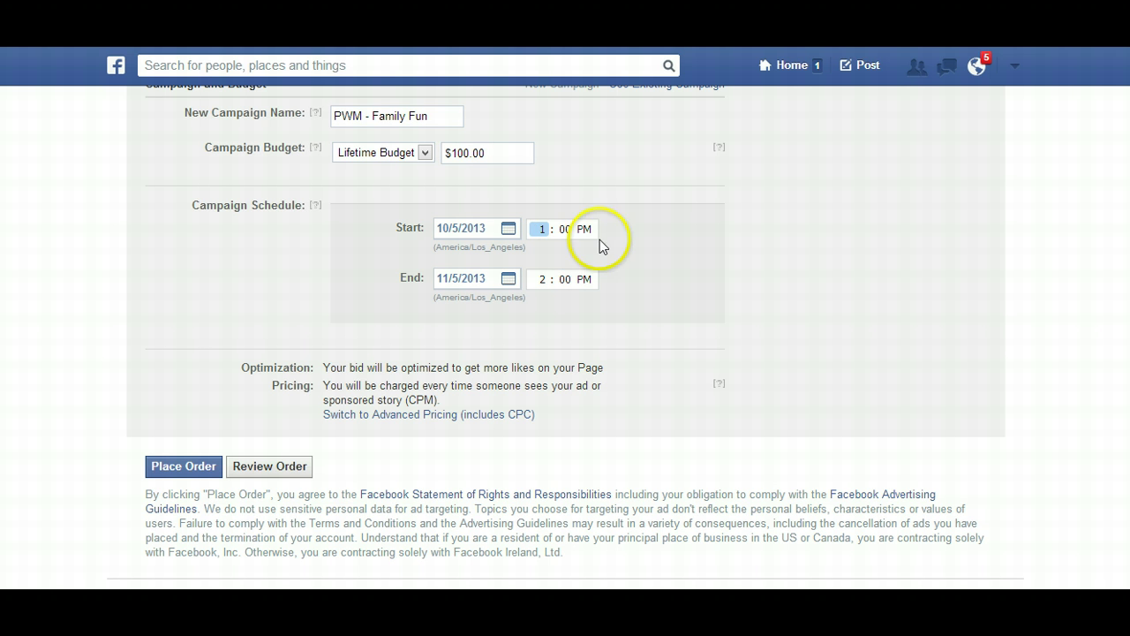
left_click(586, 230)
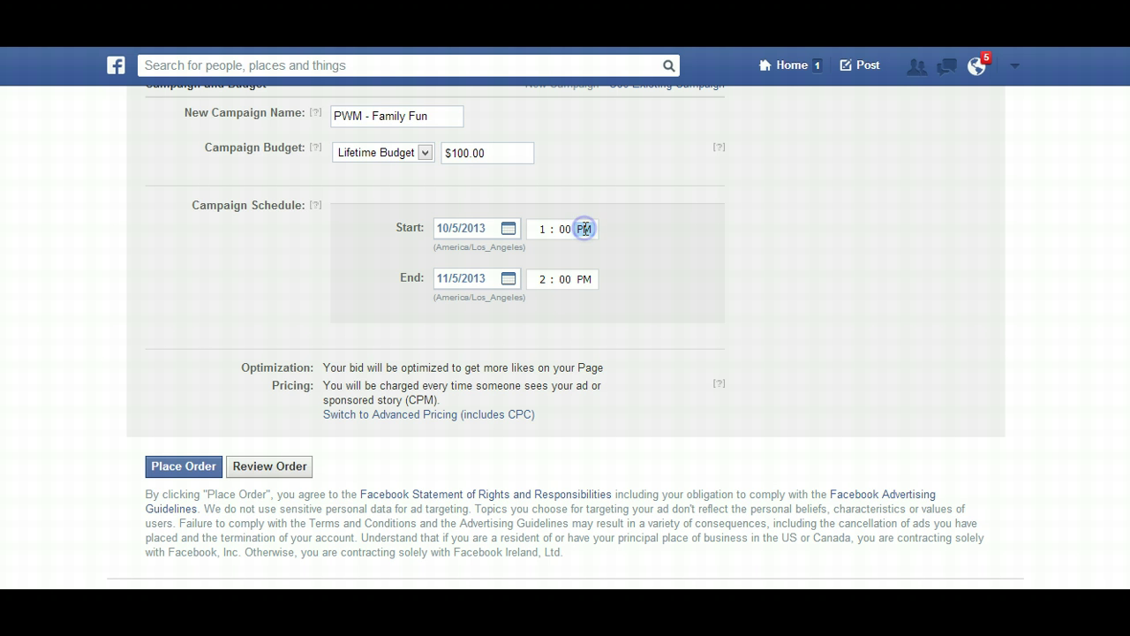
left_click(618, 228)
Step: Set the campaign's end date to 10/11/2013 and its end time to the 11 PM hour, adjusting the minutes as well
left_click(509, 279)
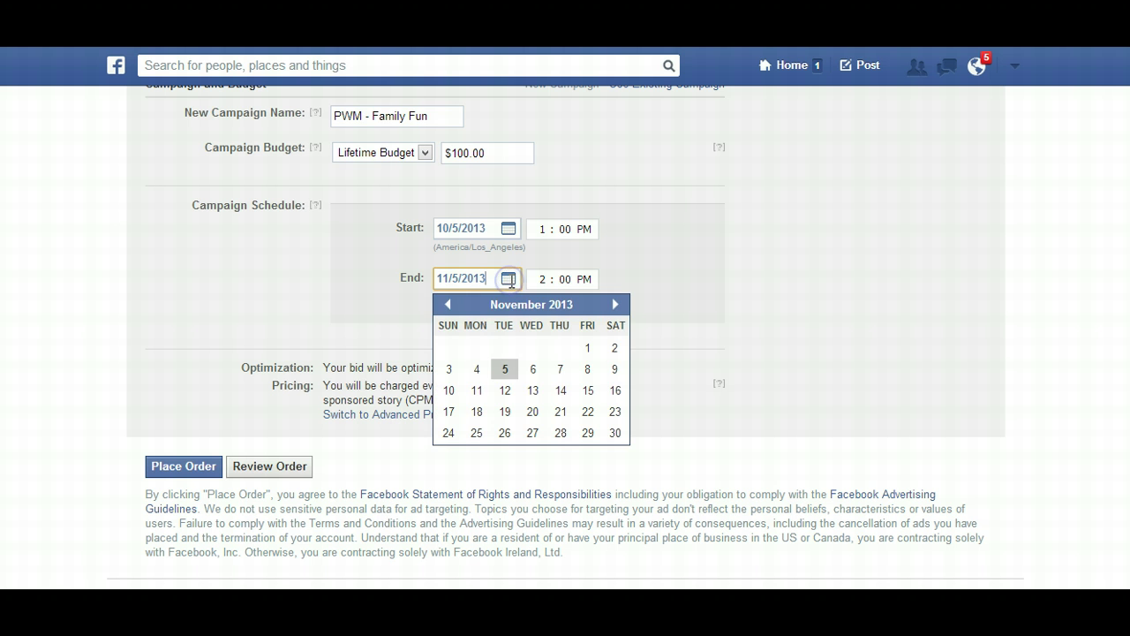
left_click(447, 304)
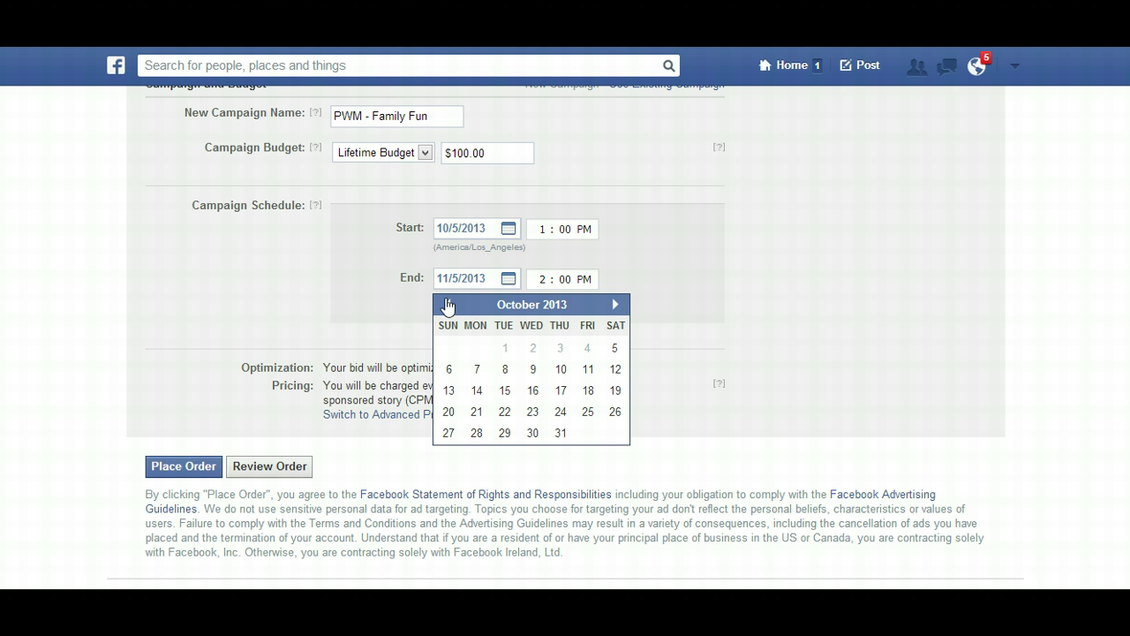
left_click(448, 305)
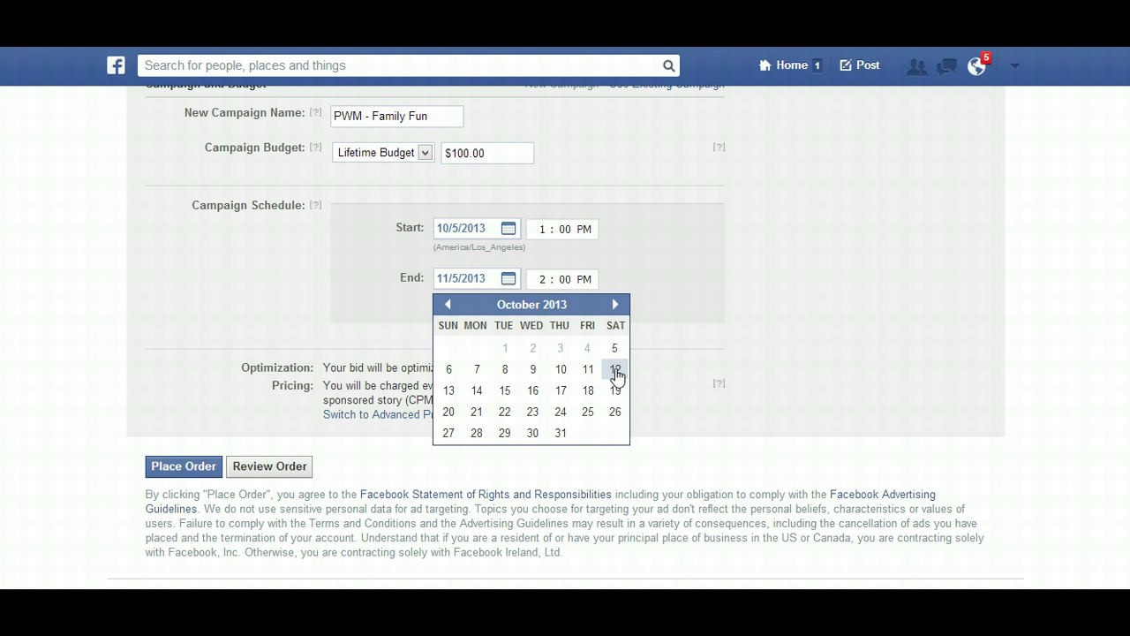
left_click(589, 373)
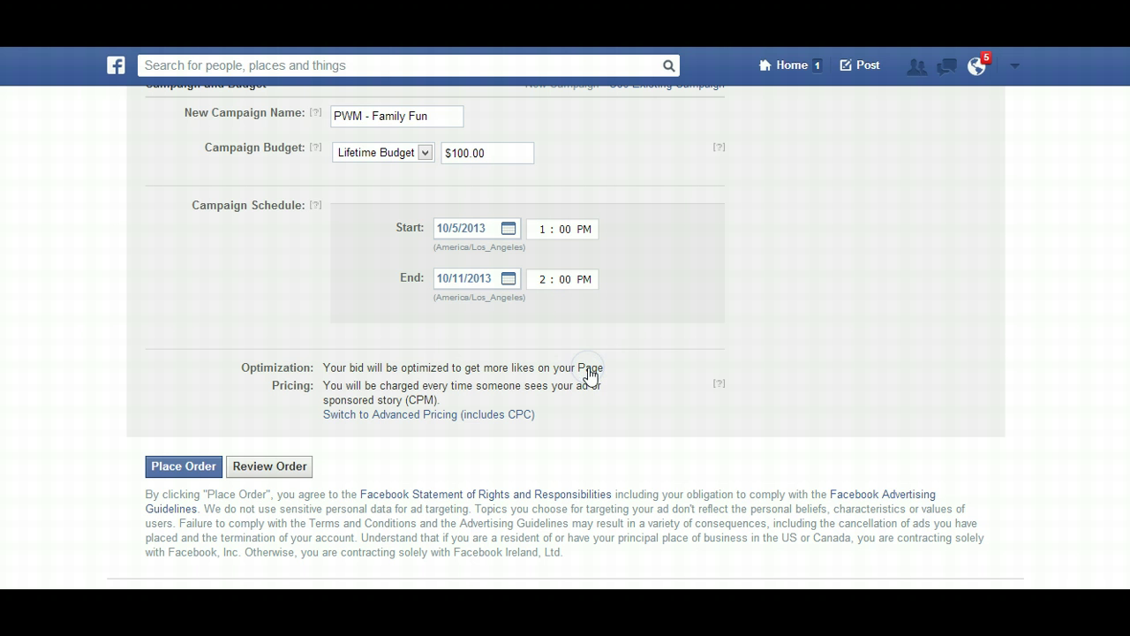
left_click(542, 279)
left_click(562, 279)
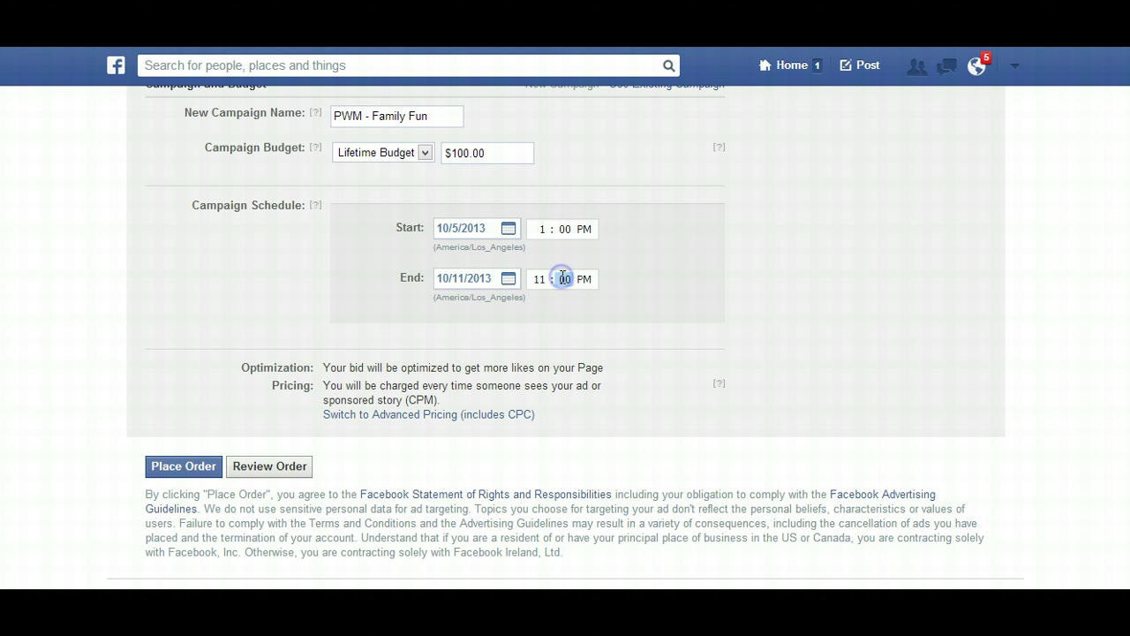
type("9")
left_click(616, 278)
Step: Review the ad from the advertised page and objective through the images, headline and text to the location, age and precise-interest targeting
scroll(128, 213, "up", 15)
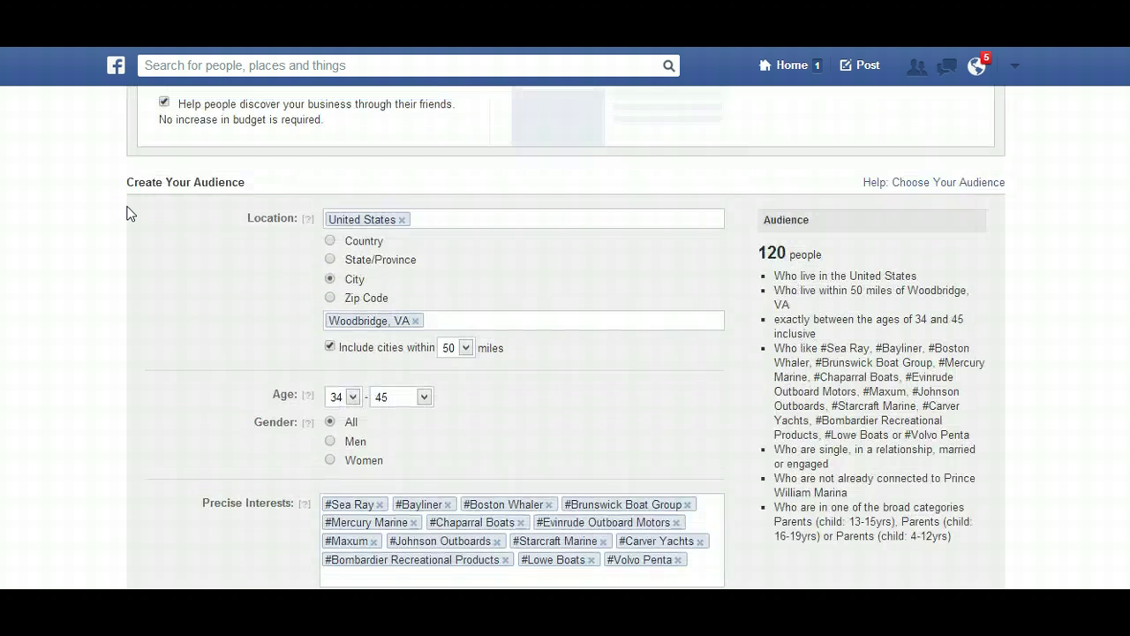
scroll(128, 213, "up", 1)
scroll(128, 213, "down", 1)
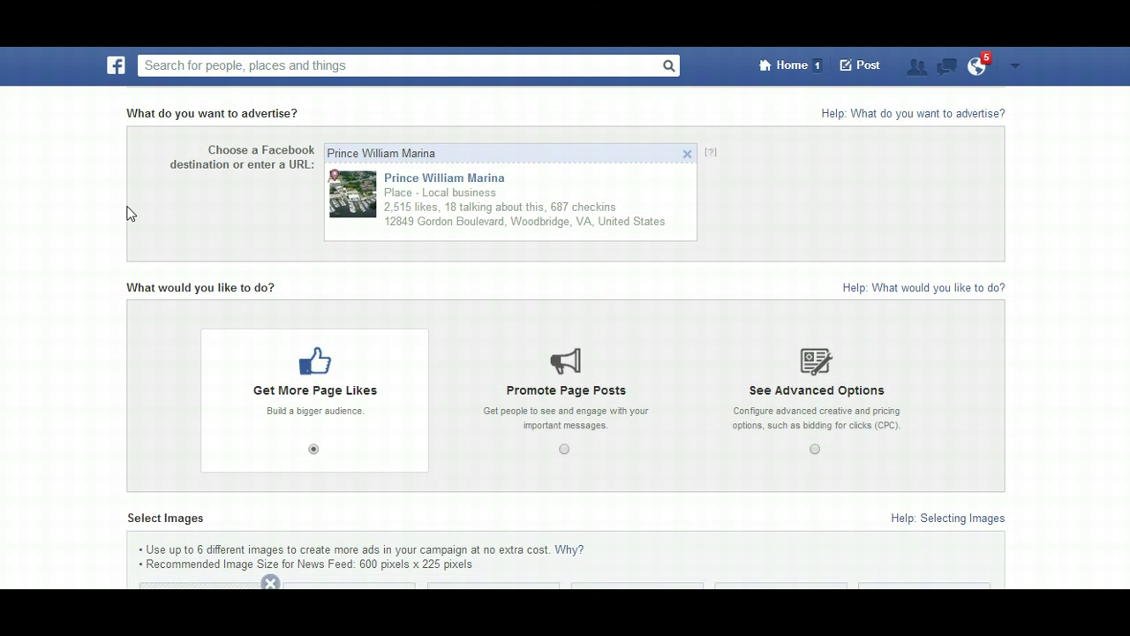
scroll(128, 213, "down", 3)
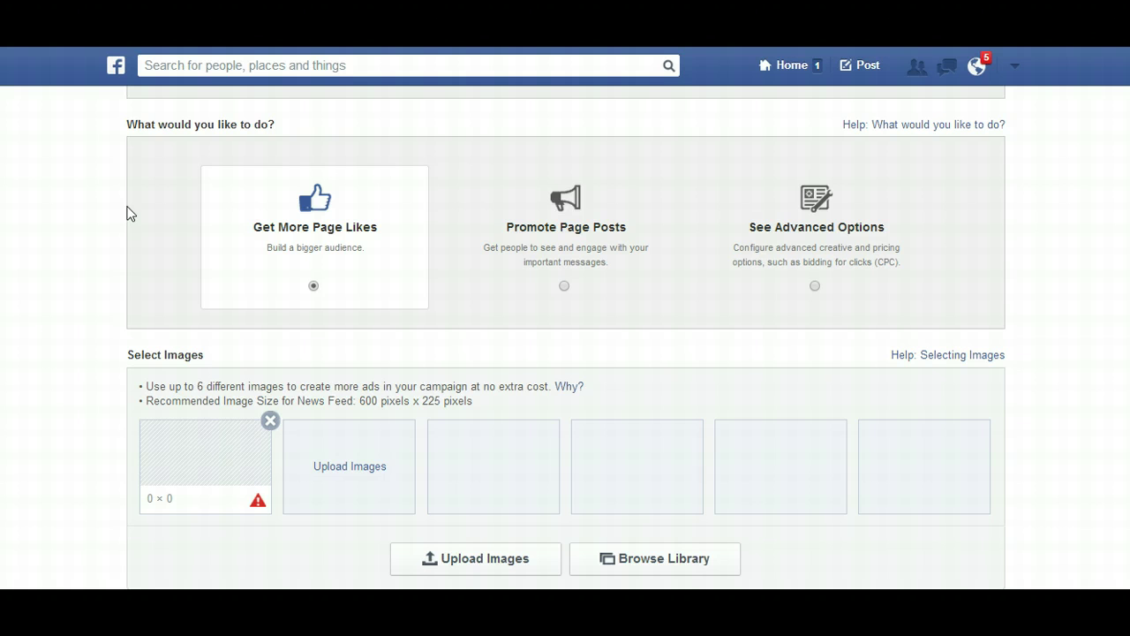
scroll(128, 213, "down", 4)
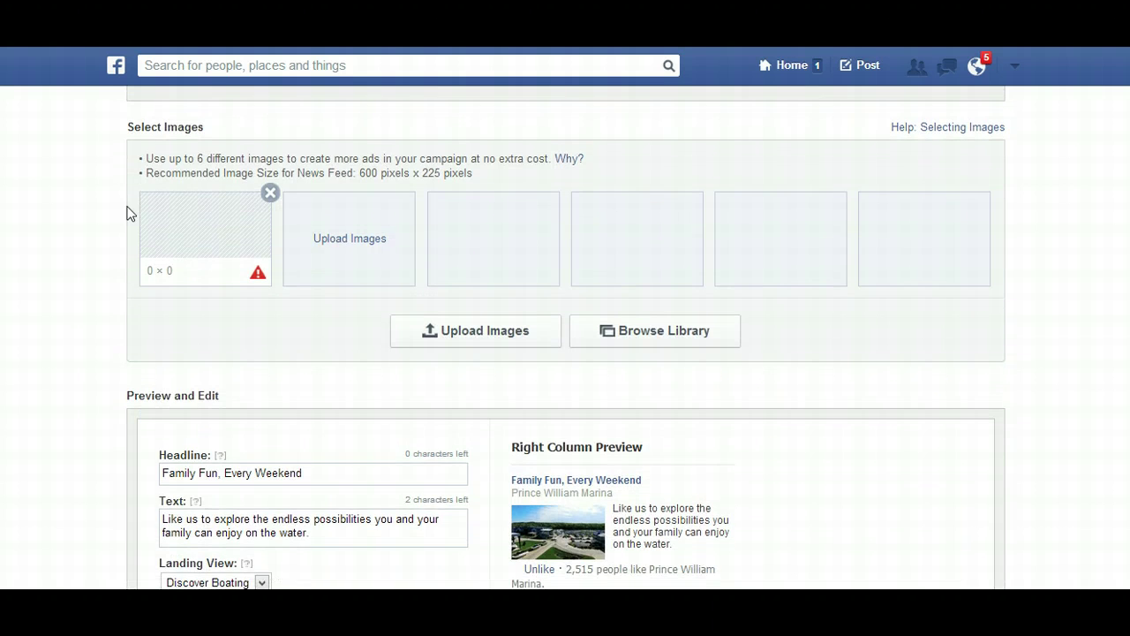
scroll(128, 213, "down", 4)
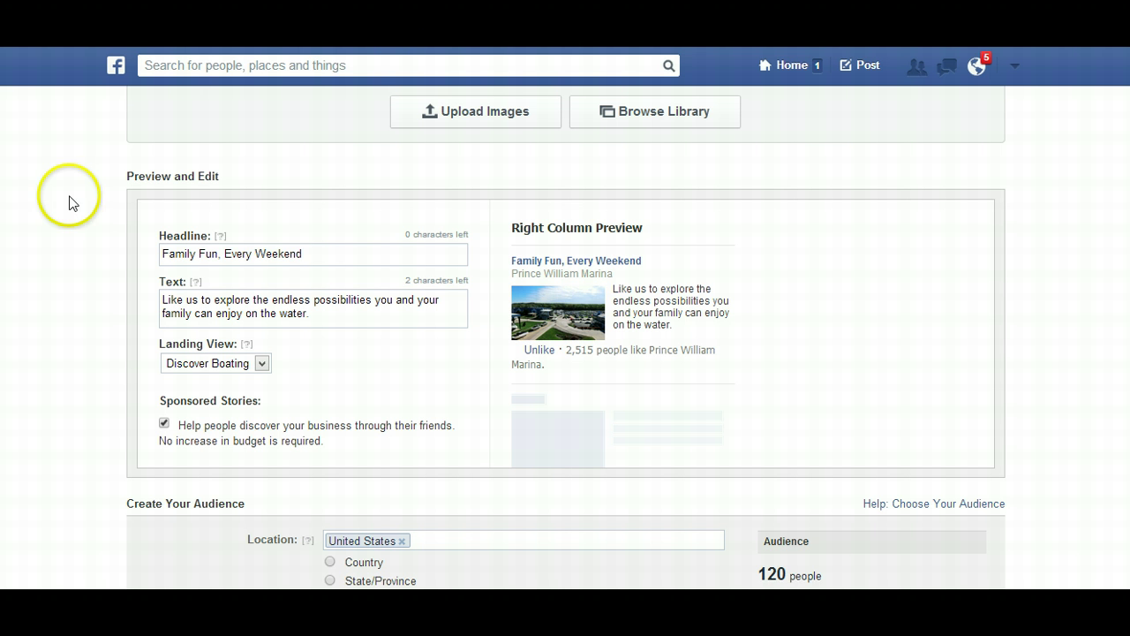
scroll(52, 212, "down", 5)
scroll(52, 213, "down", 1)
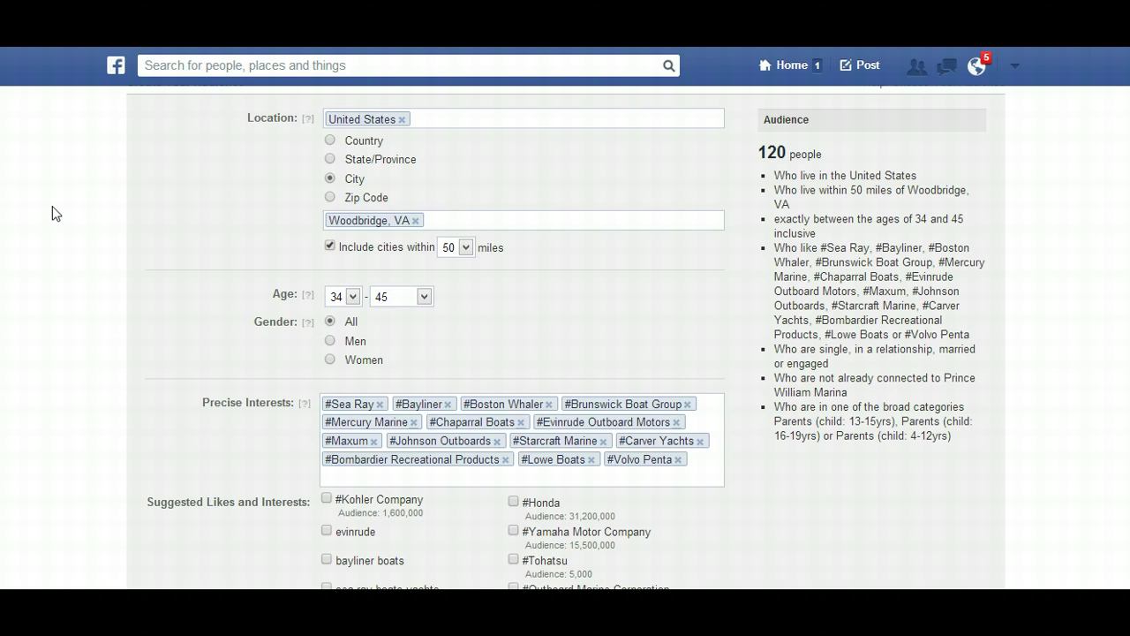
scroll(53, 208, "down", 2)
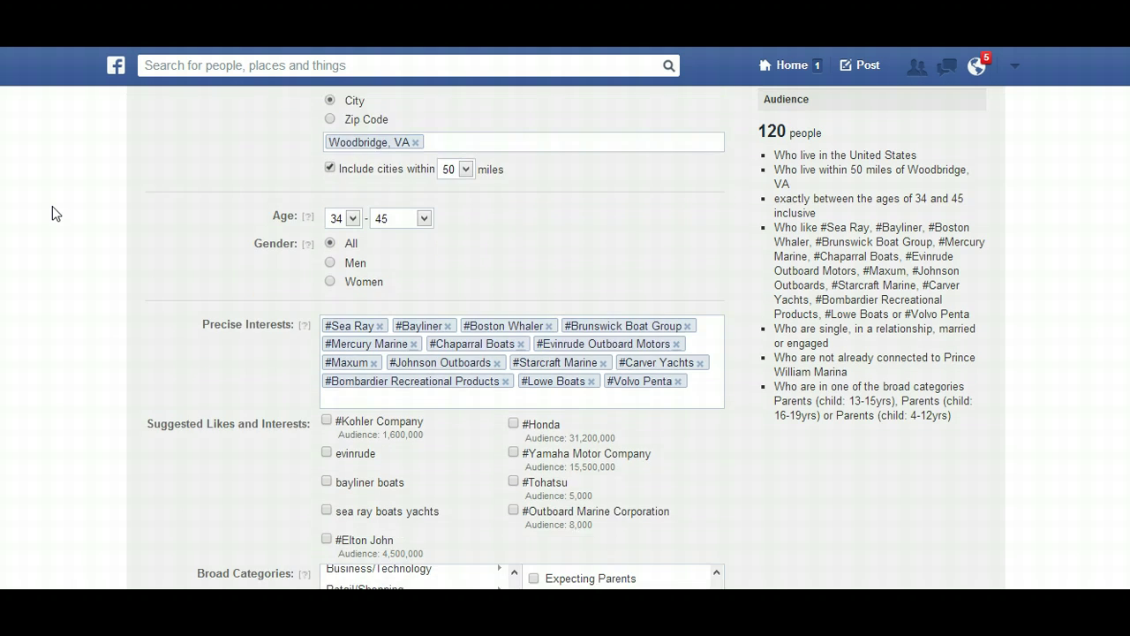
scroll(52, 213, "down", 1)
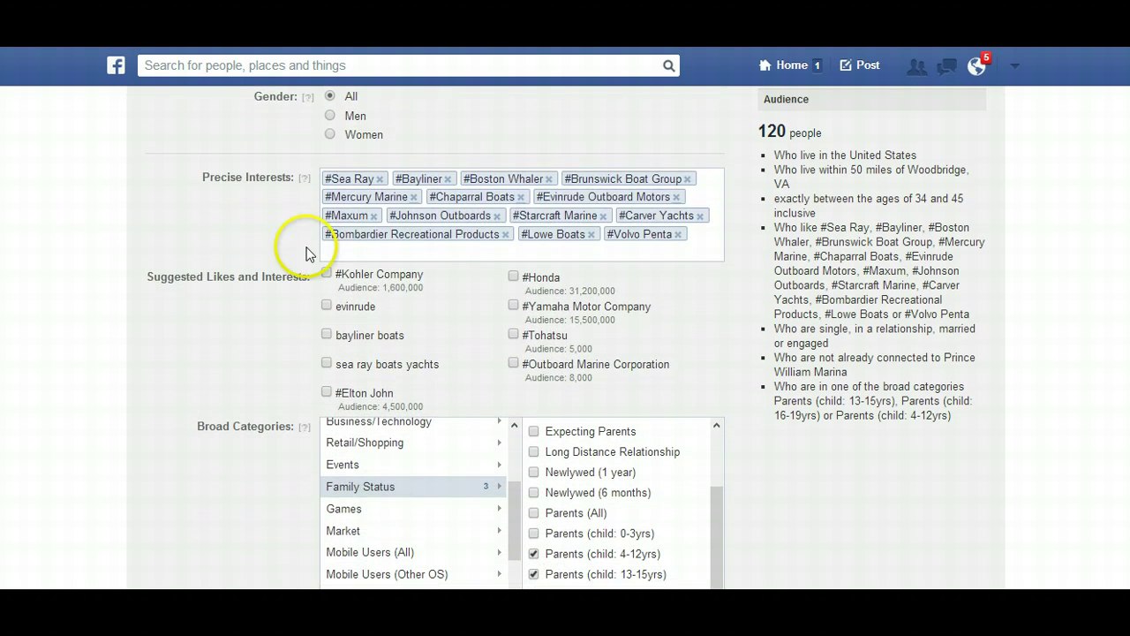
Step: Try #Boating and #Fishing as additional precise interests and remove both again
left_click(472, 255)
type("boat")
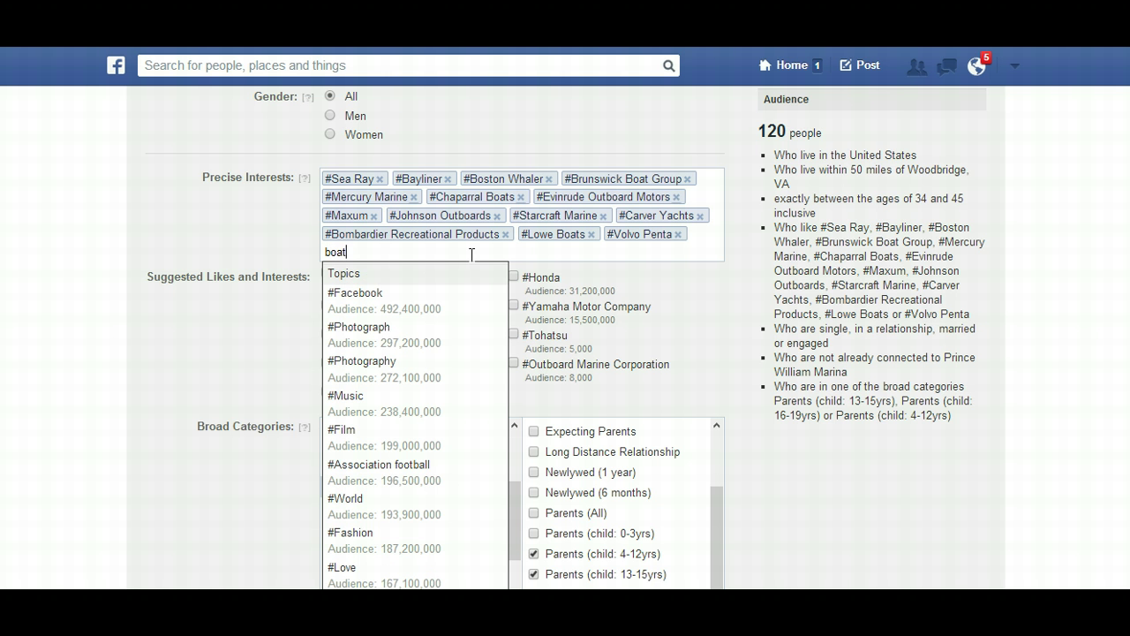
type("ing")
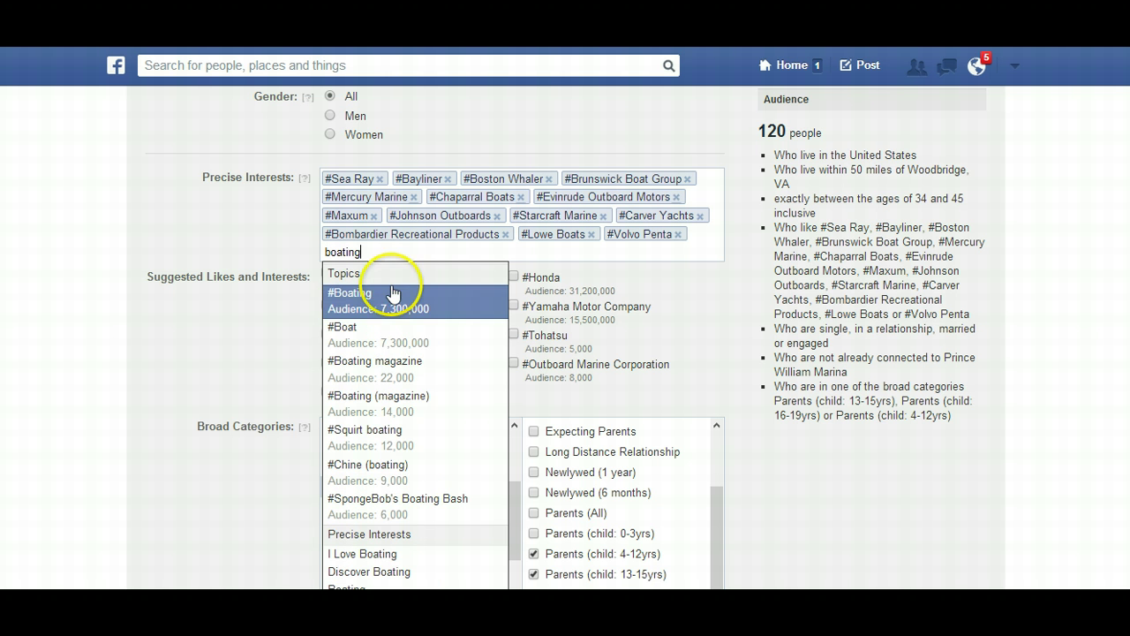
left_click(369, 299)
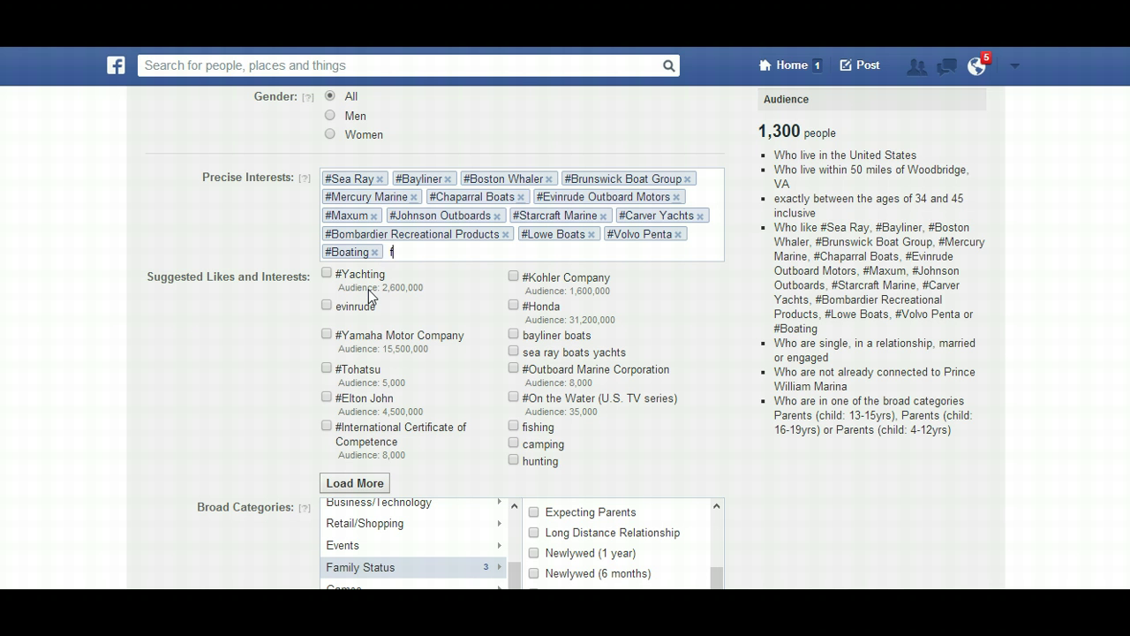
type("fishing")
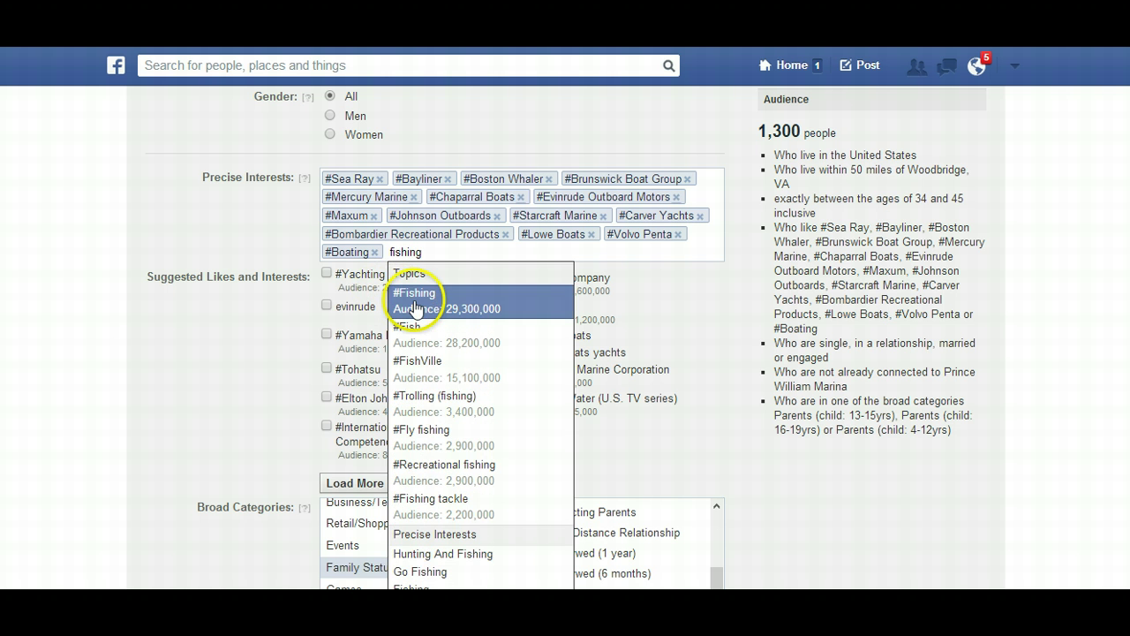
left_click(419, 300)
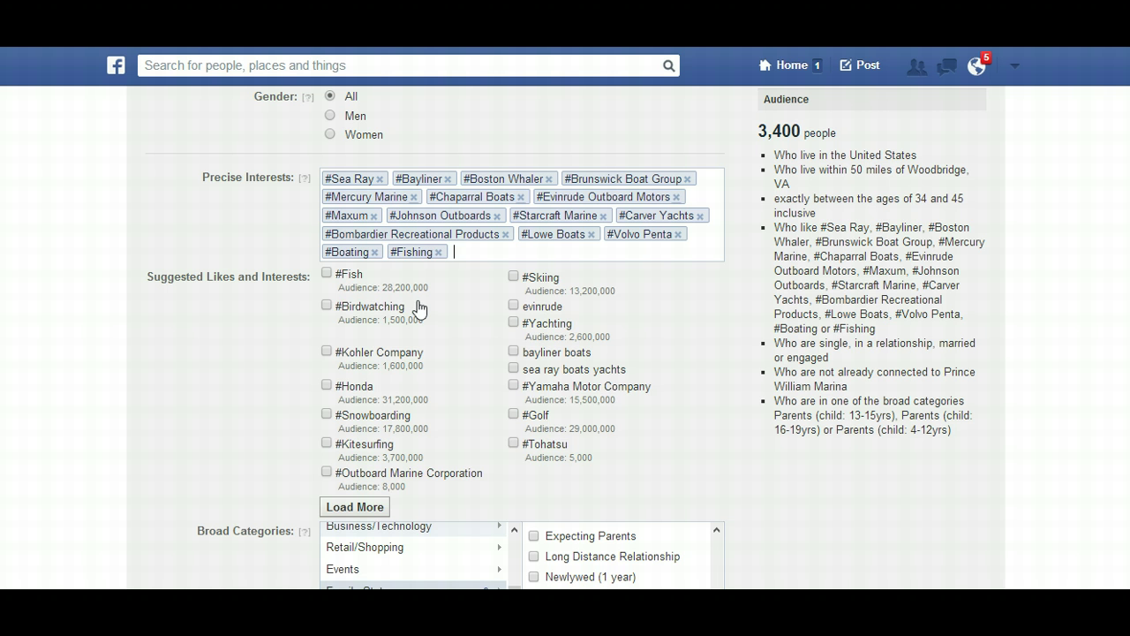
key("BackSpace")
key("BackSpace")
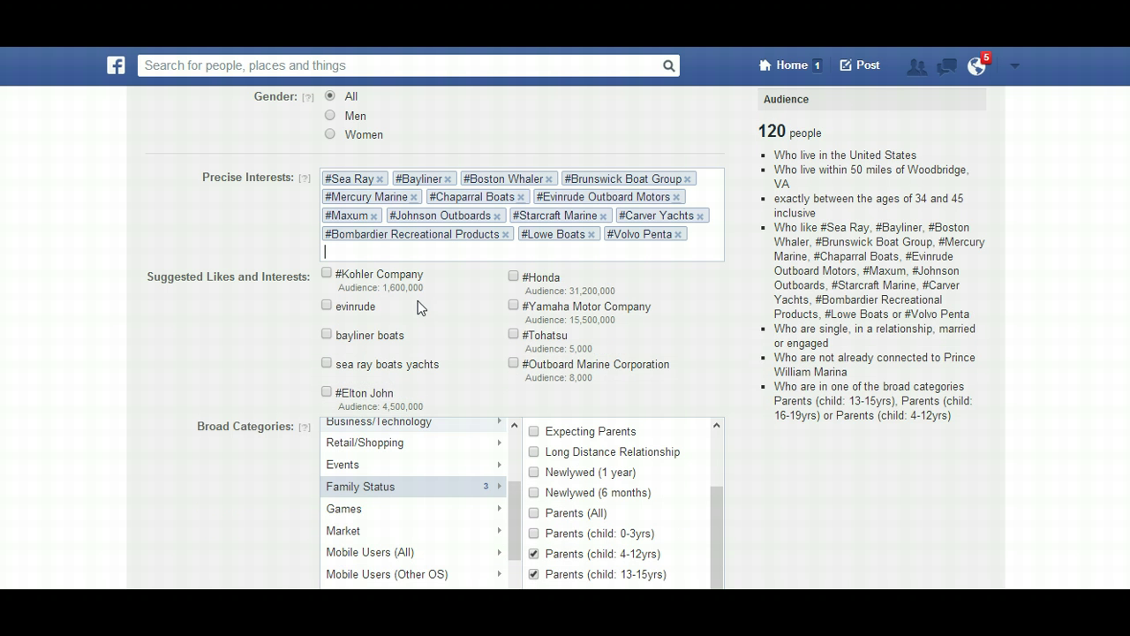
Step: Review the remaining audience settings, from broad categories and connections to relationship status, languages, education and workplaces
scroll(213, 328, "down", 3)
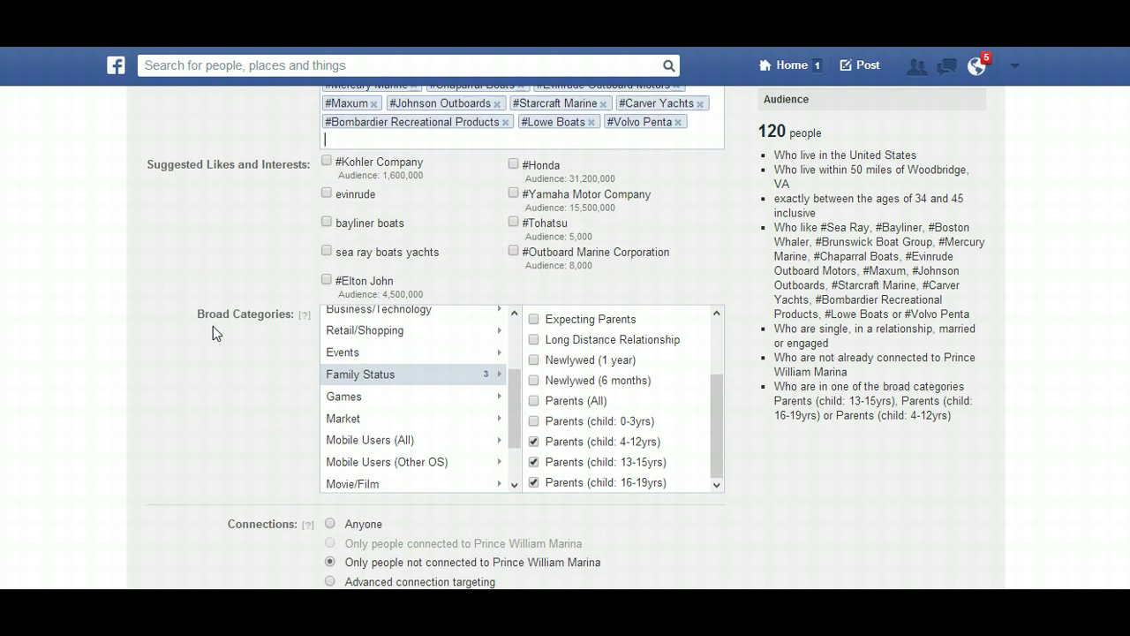
scroll(213, 326, "down", 2)
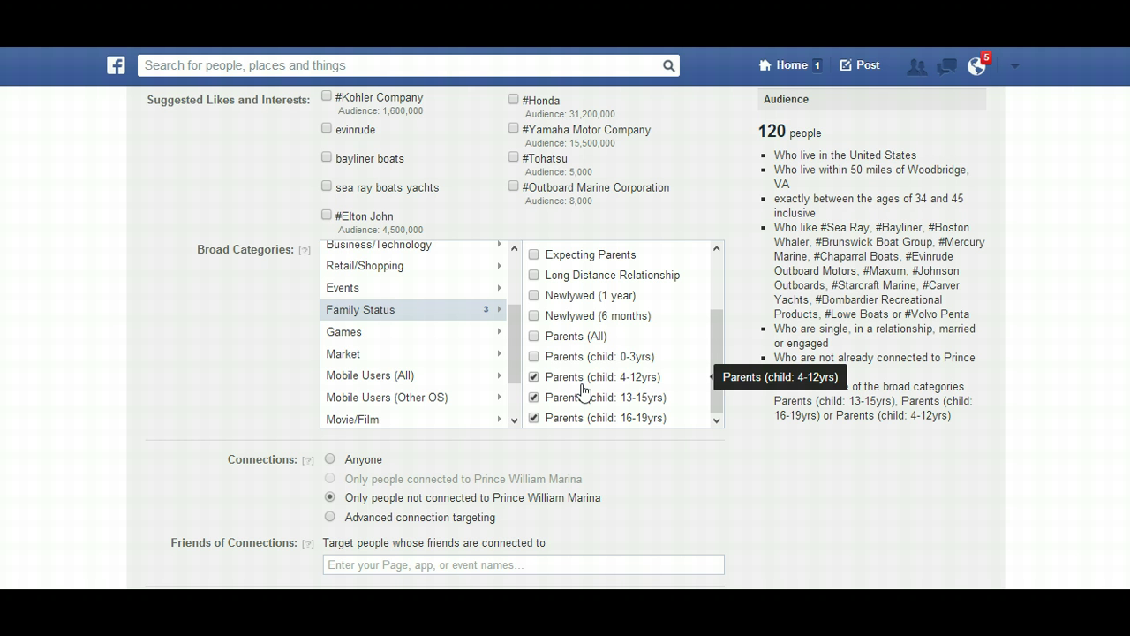
scroll(583, 392, "down", 5)
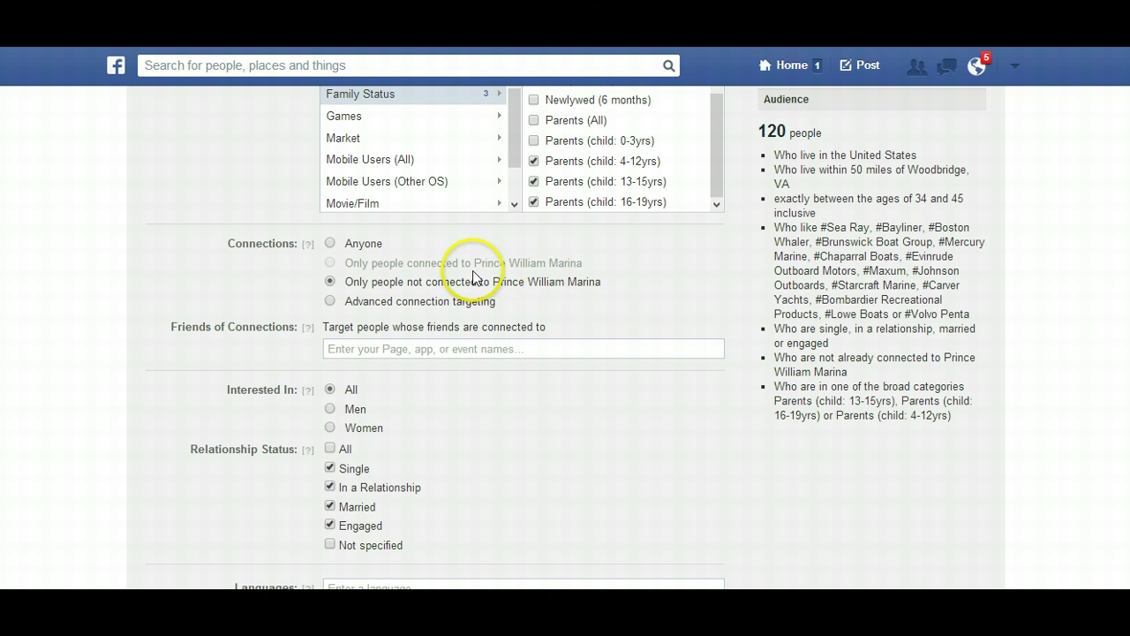
scroll(194, 343, "down", 4)
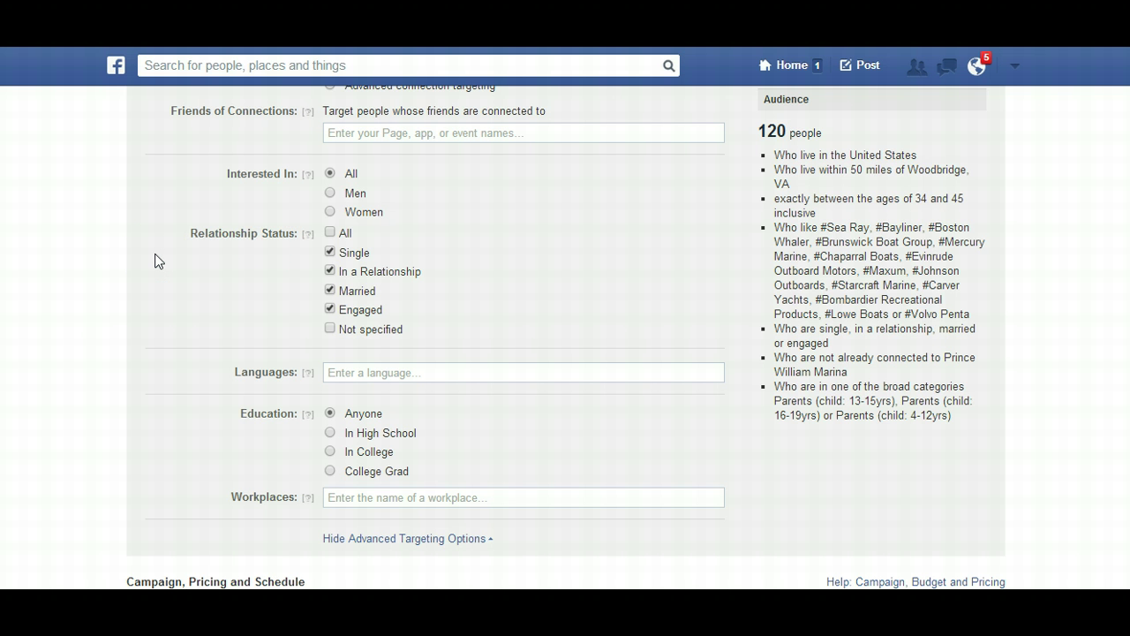
Step: Try limiting the ad's education targeting to College Grad and set it back to Anyone
scroll(154, 261, "down", 4)
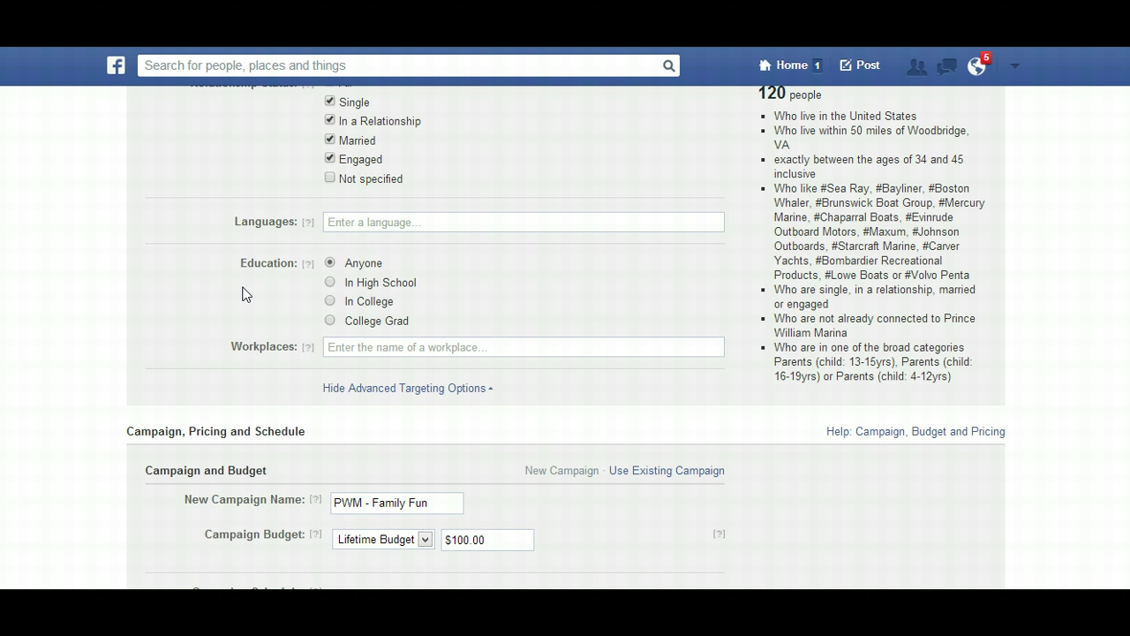
scroll(247, 294, "up", 1)
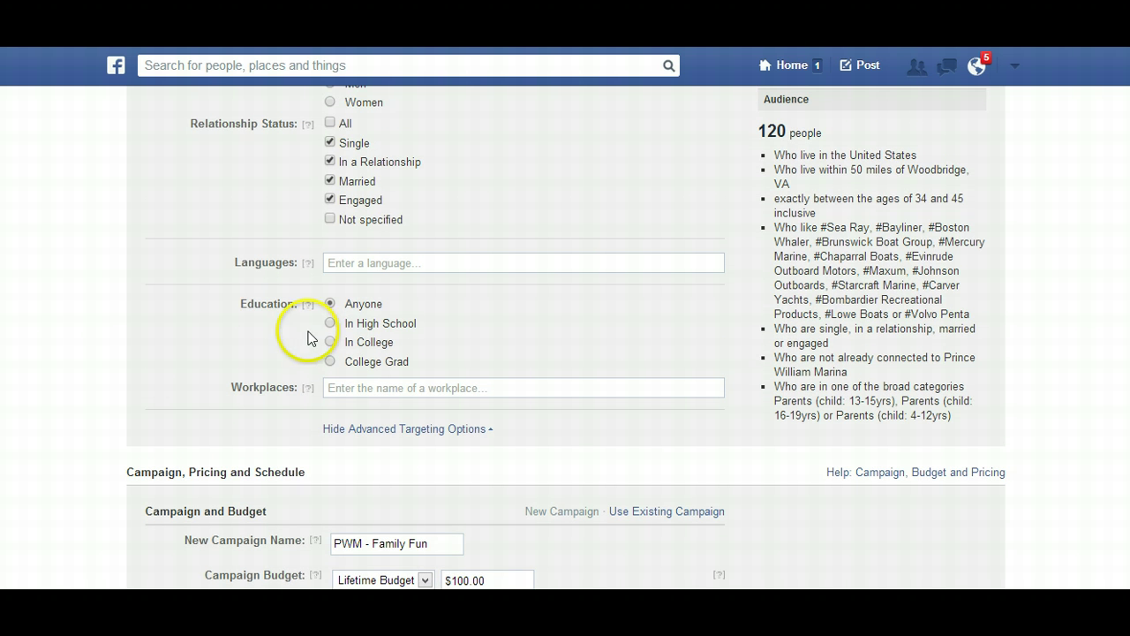
left_click(331, 362)
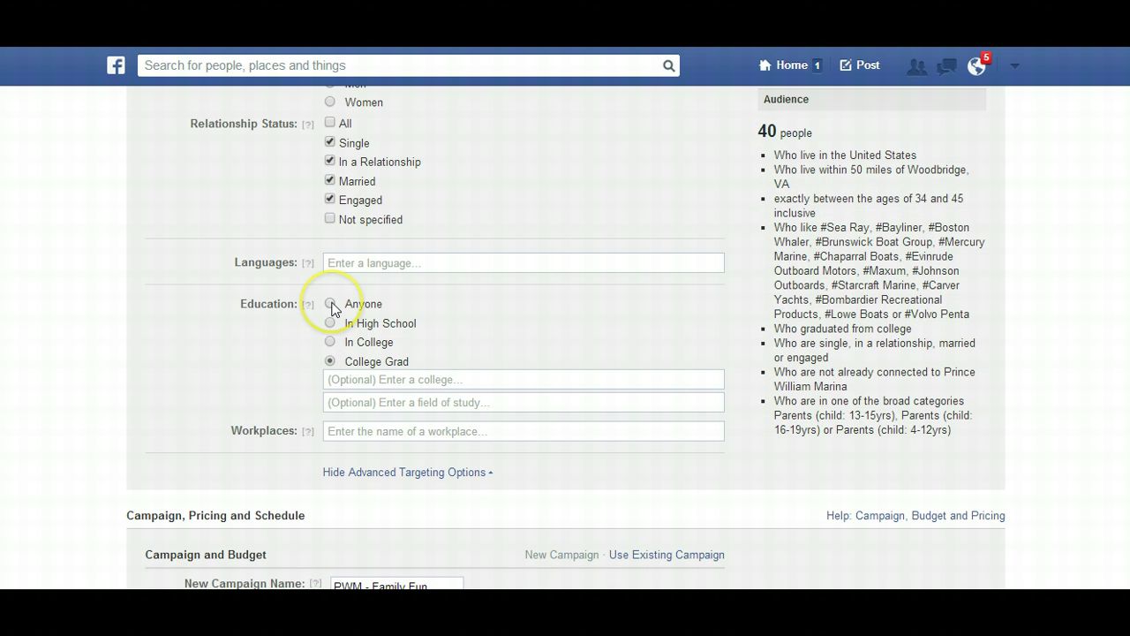
left_click(331, 304)
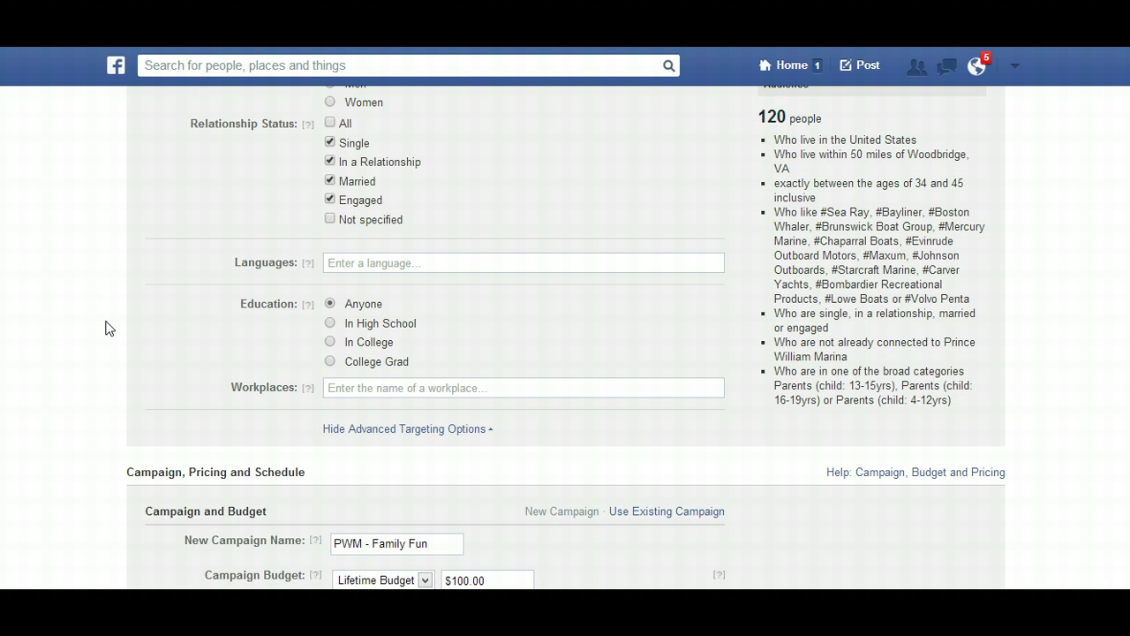
Step: Place the order for the ad in the PWM - Family Fun campaign and continue to the campaign's overview
scroll(108, 329, "down", 1)
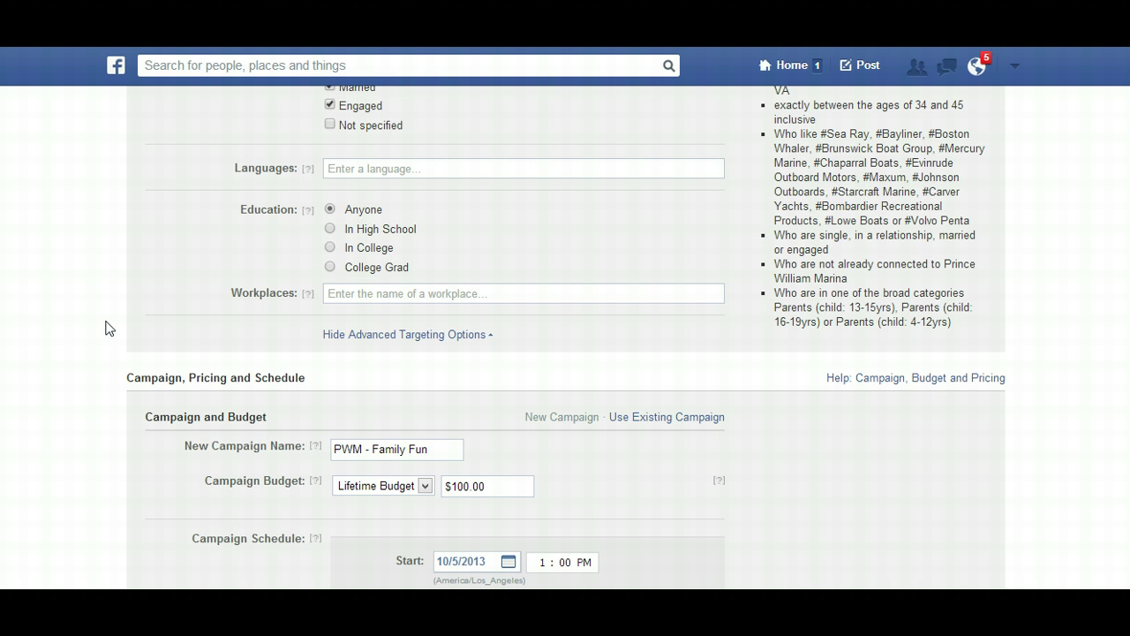
scroll(108, 328, "down", 3)
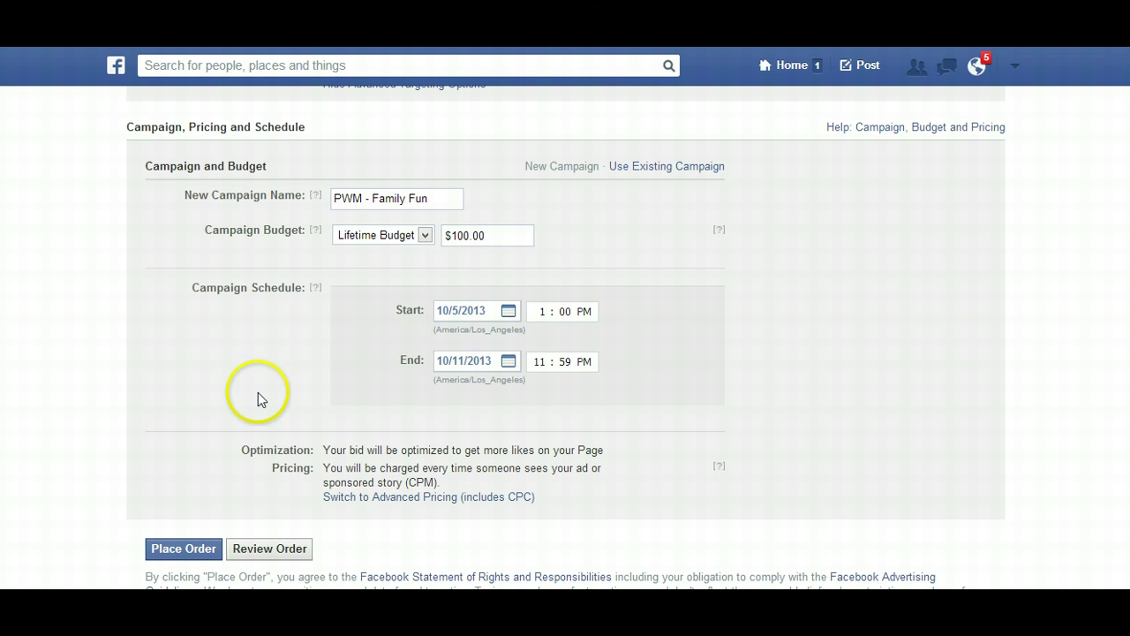
scroll(221, 392, "down", 3)
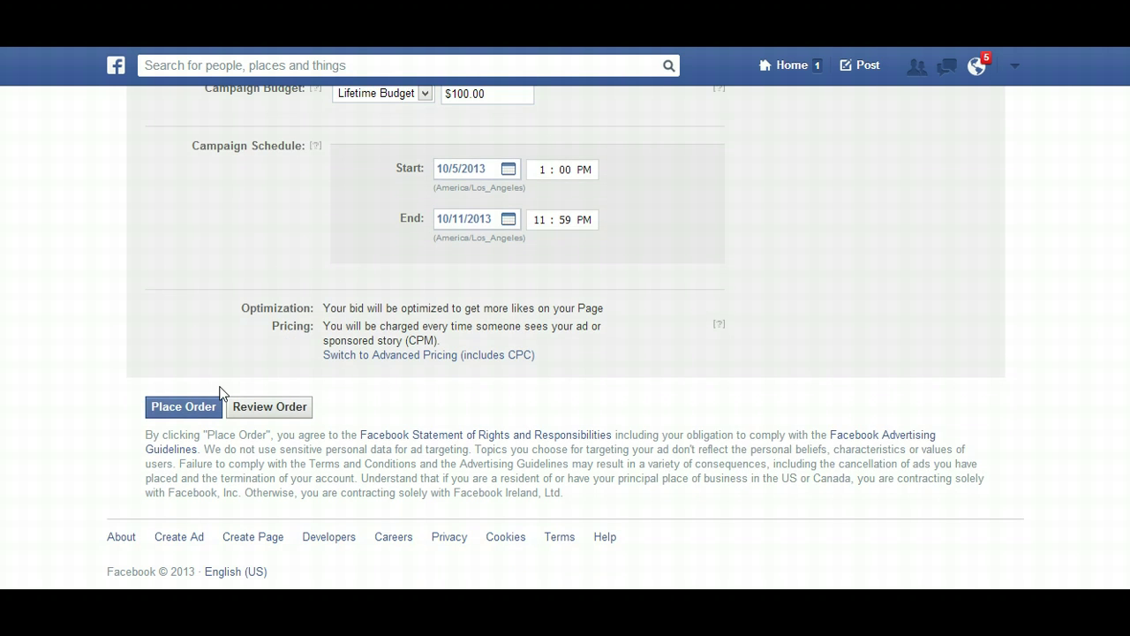
left_click(175, 413)
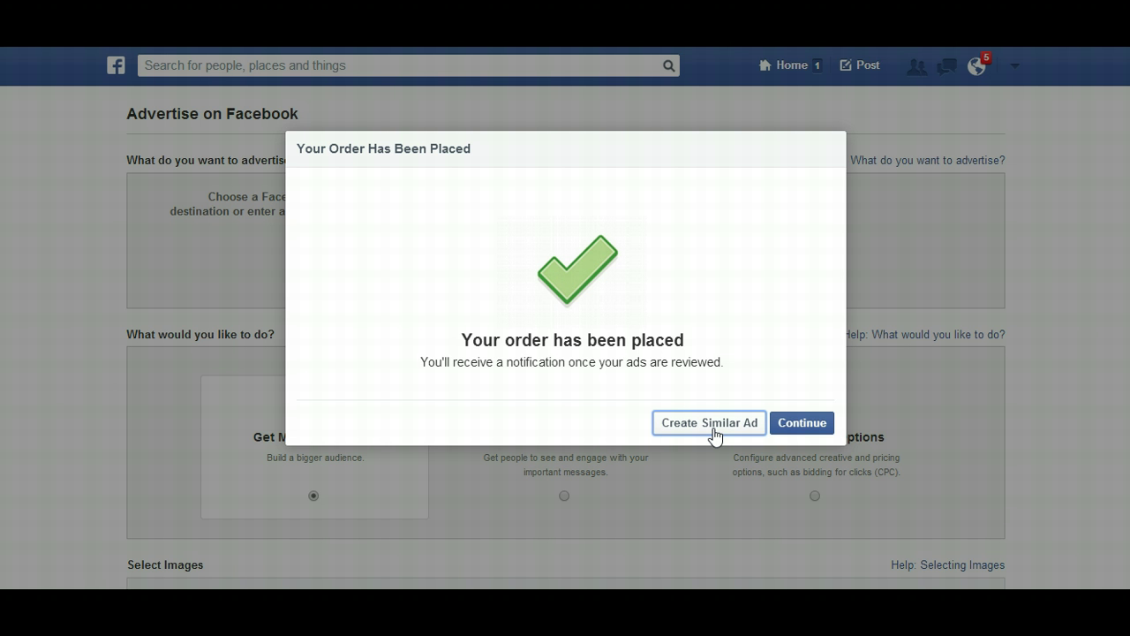
left_click(790, 425)
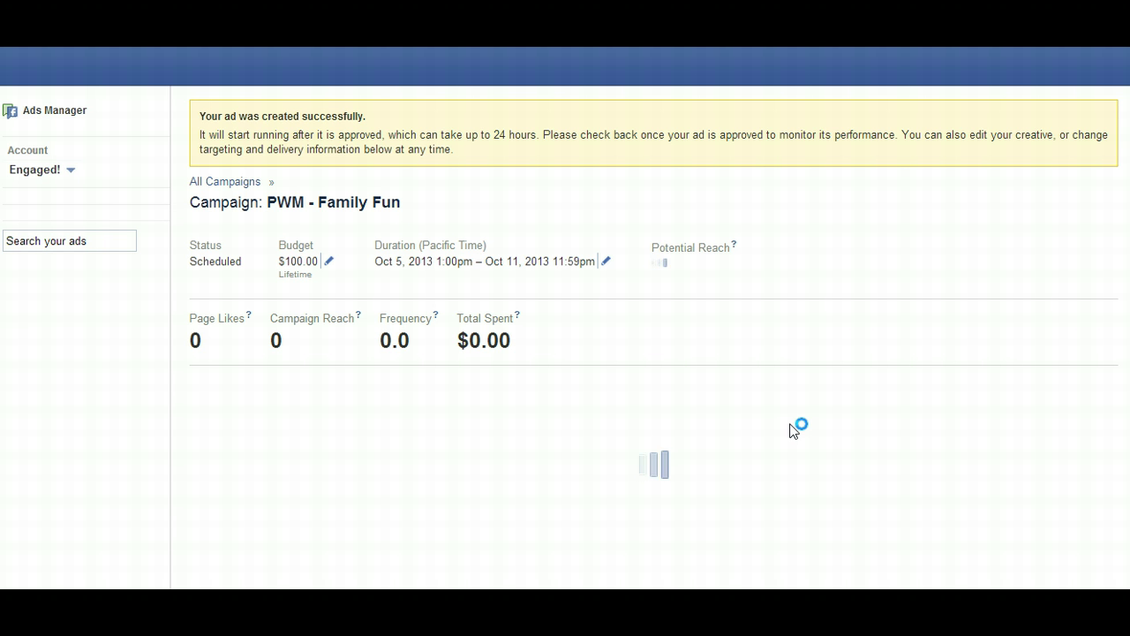
Step: Open the Prince William Marina page's timeline and examine the reach breakdown of the Fall Boat Show and Open House post
left_click(807, 358)
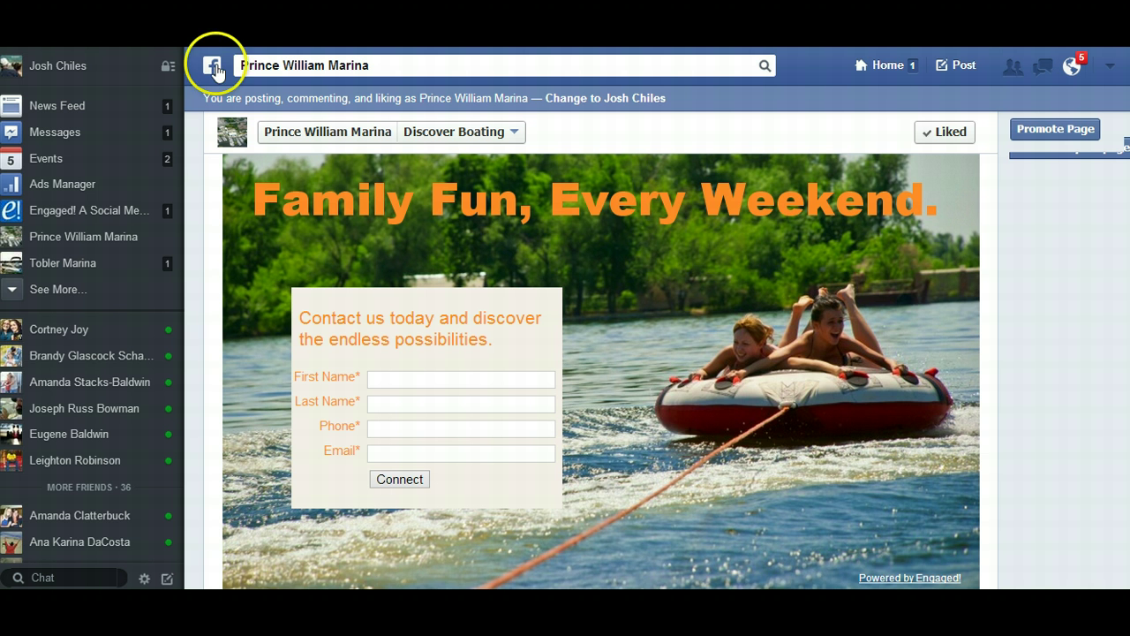
left_click(325, 135)
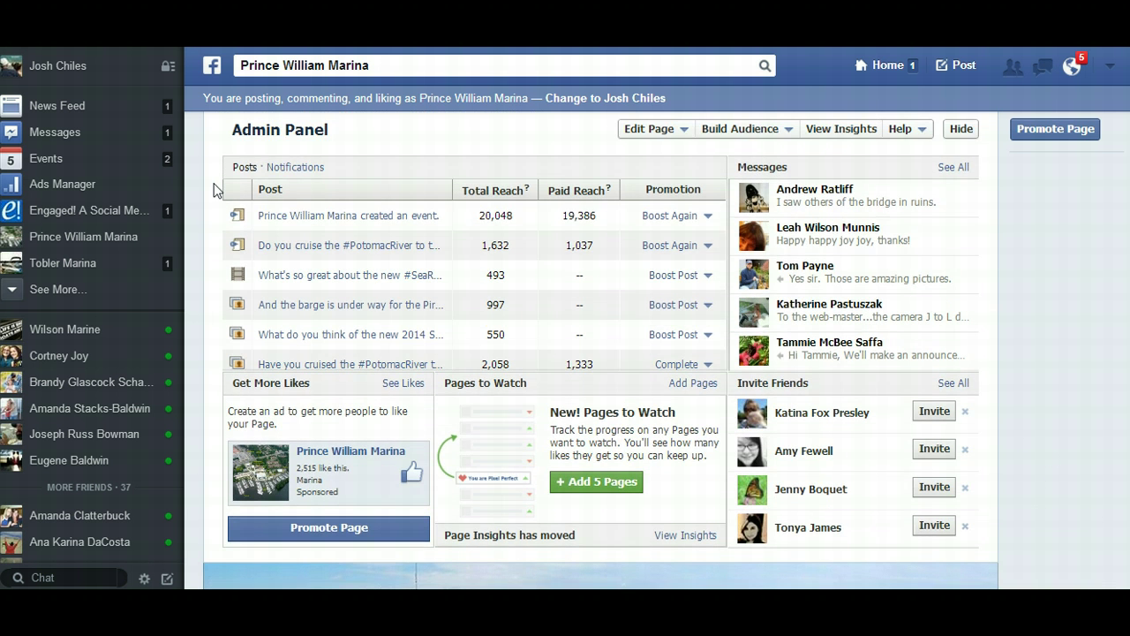
scroll(213, 183, "down", 6)
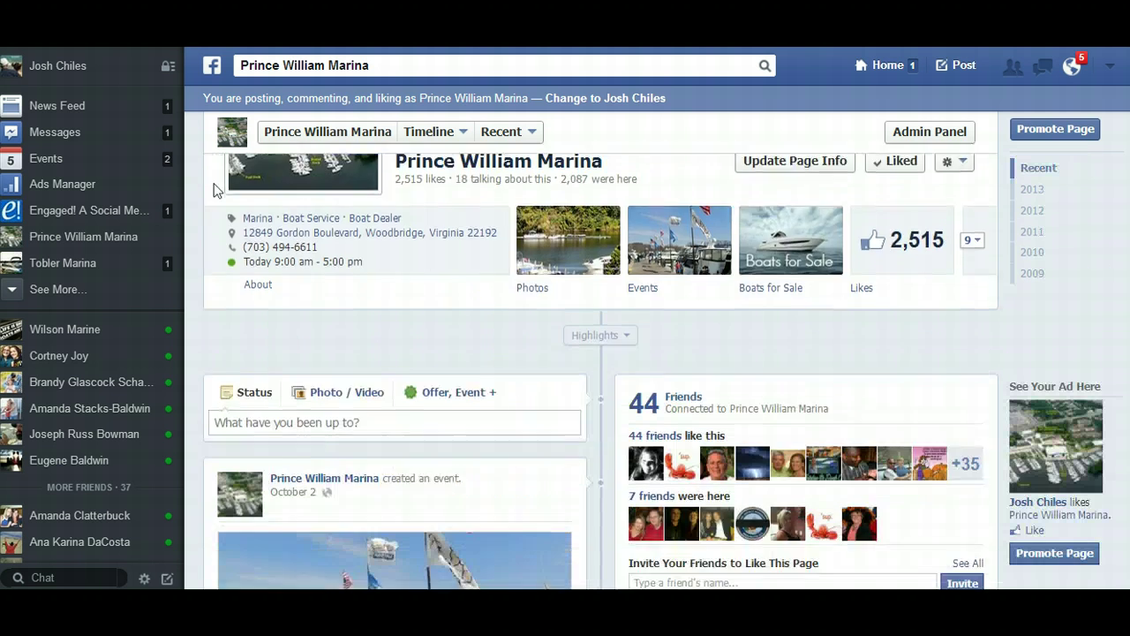
scroll(214, 184, "down", 3)
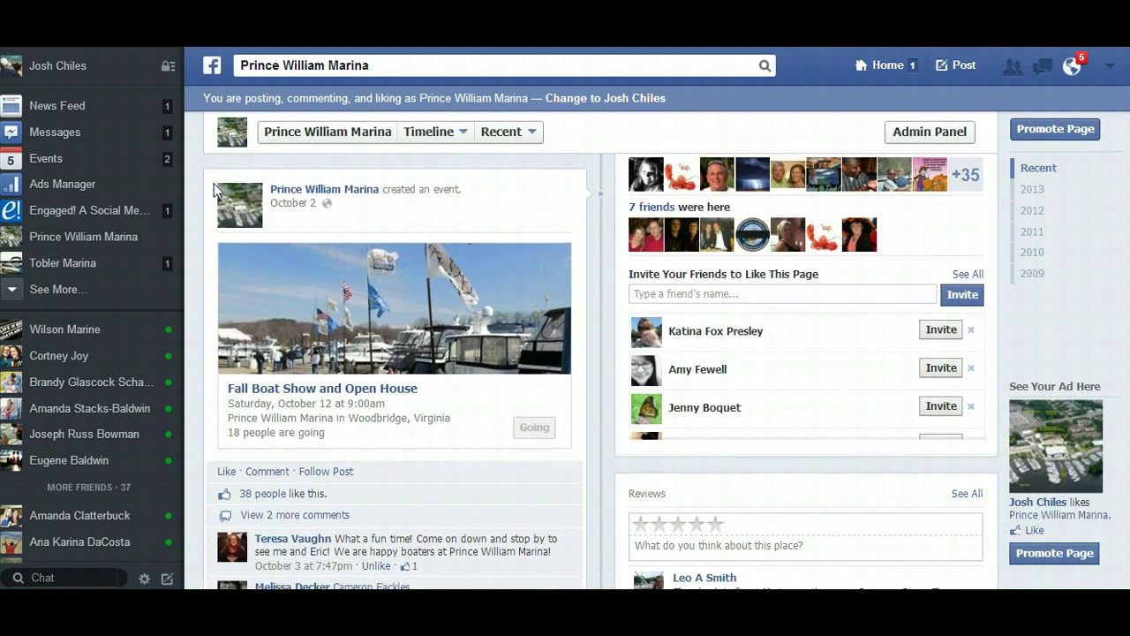
scroll(213, 182, "up", 1)
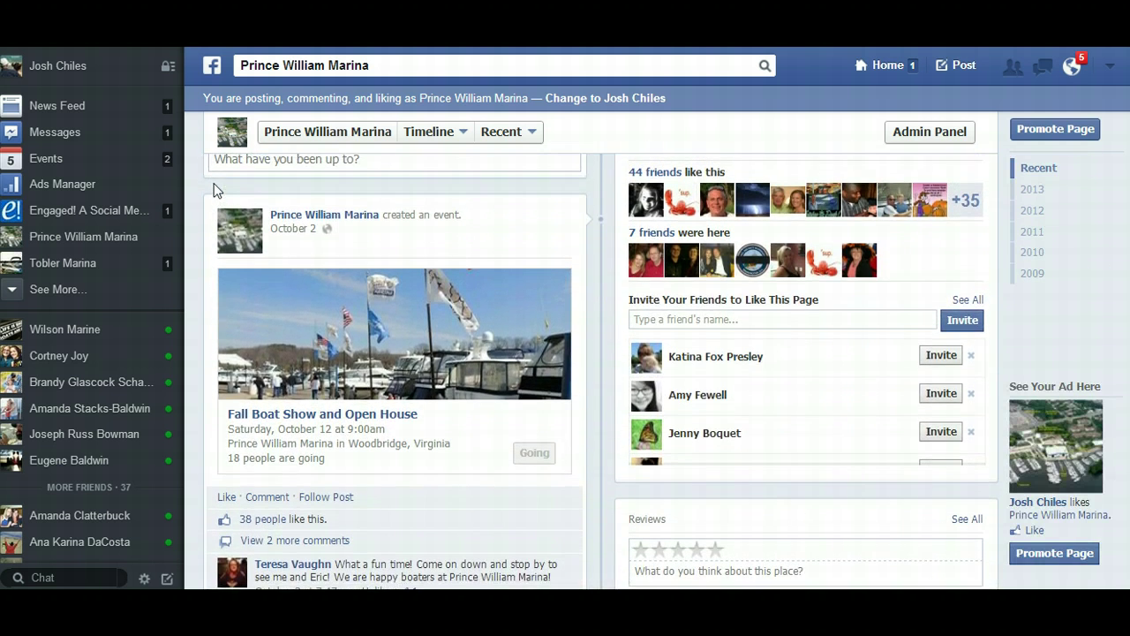
scroll(213, 183, "down", 2)
scroll(214, 183, "down", 1)
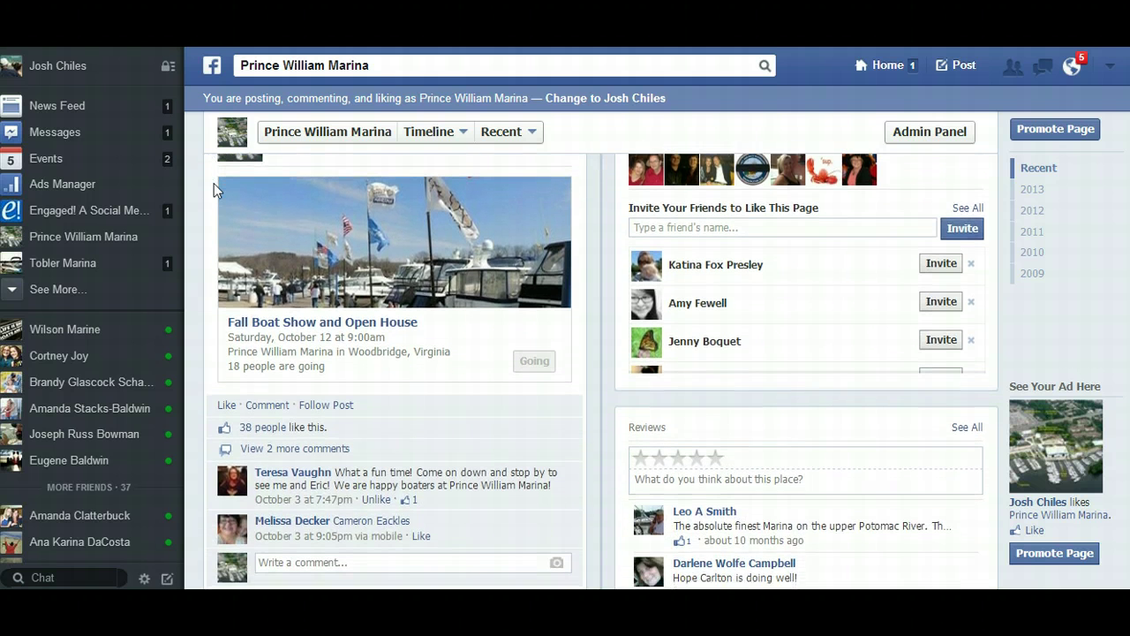
scroll(214, 182, "down", 4)
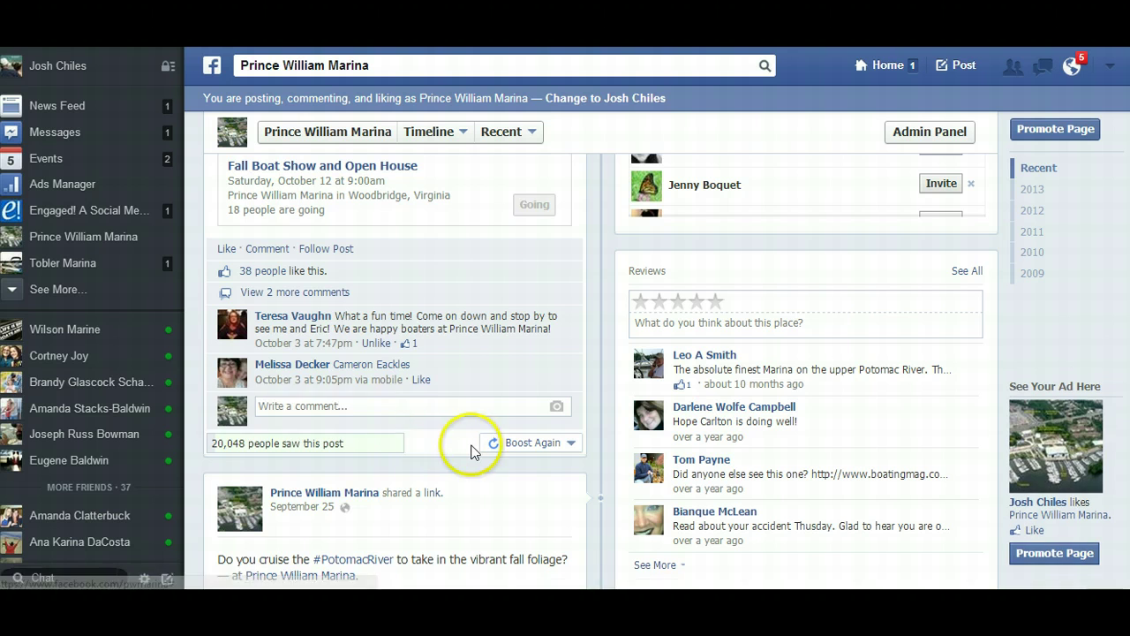
mouse_move(371, 439)
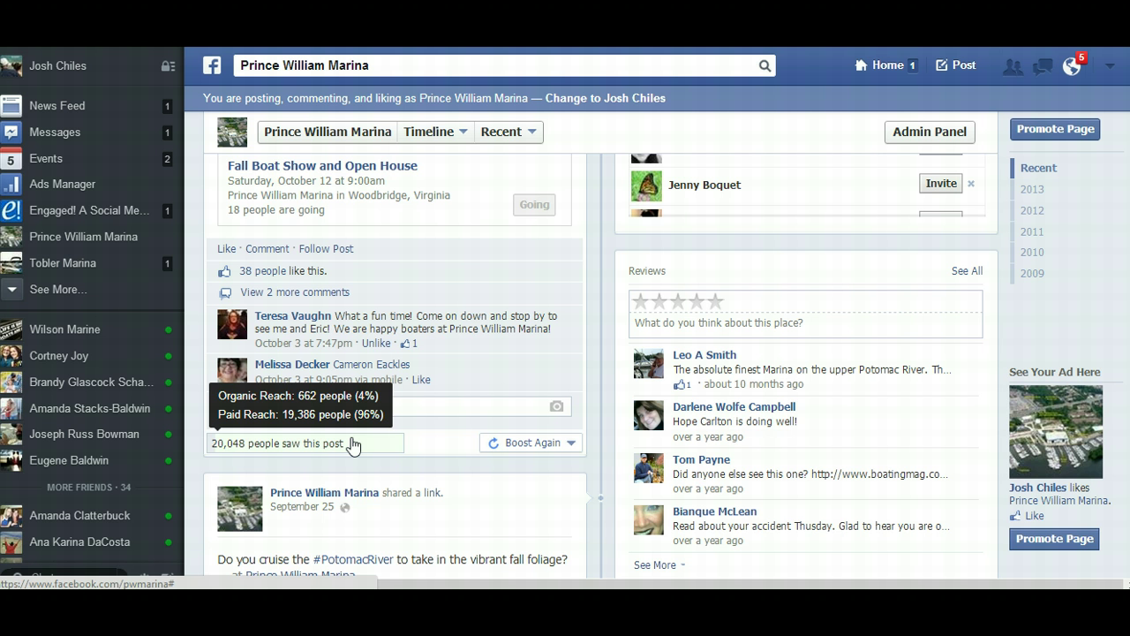
Step: Review the boat show event post's details and comments, and check its organic and paid reach again
scroll(352, 446, "up", 3)
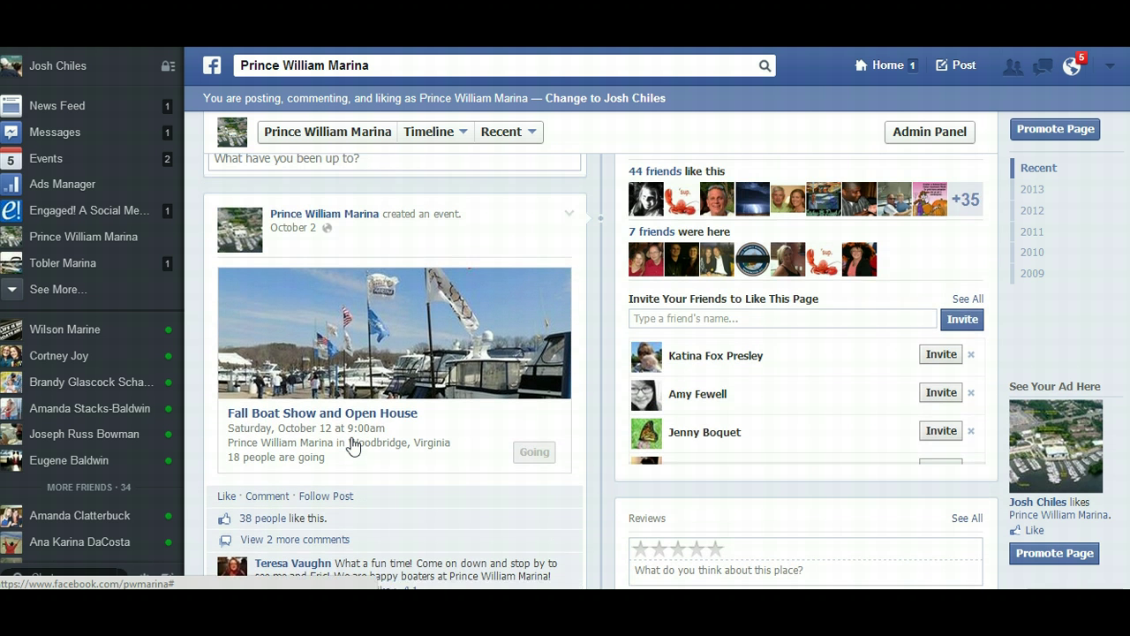
scroll(352, 446, "down", 2)
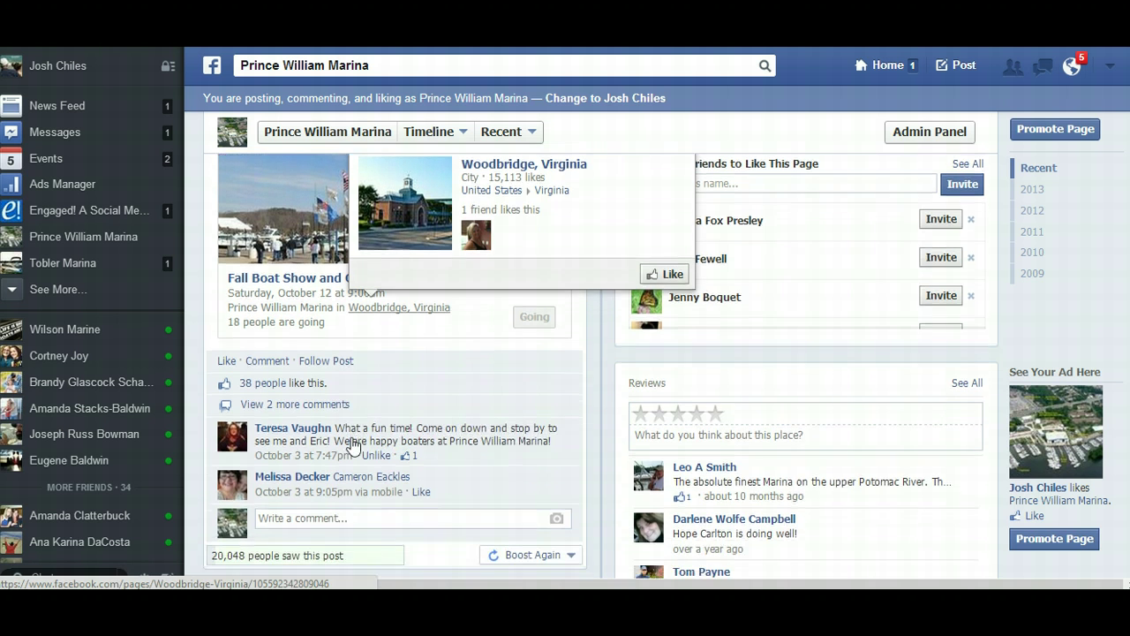
scroll(353, 402, "down", 1)
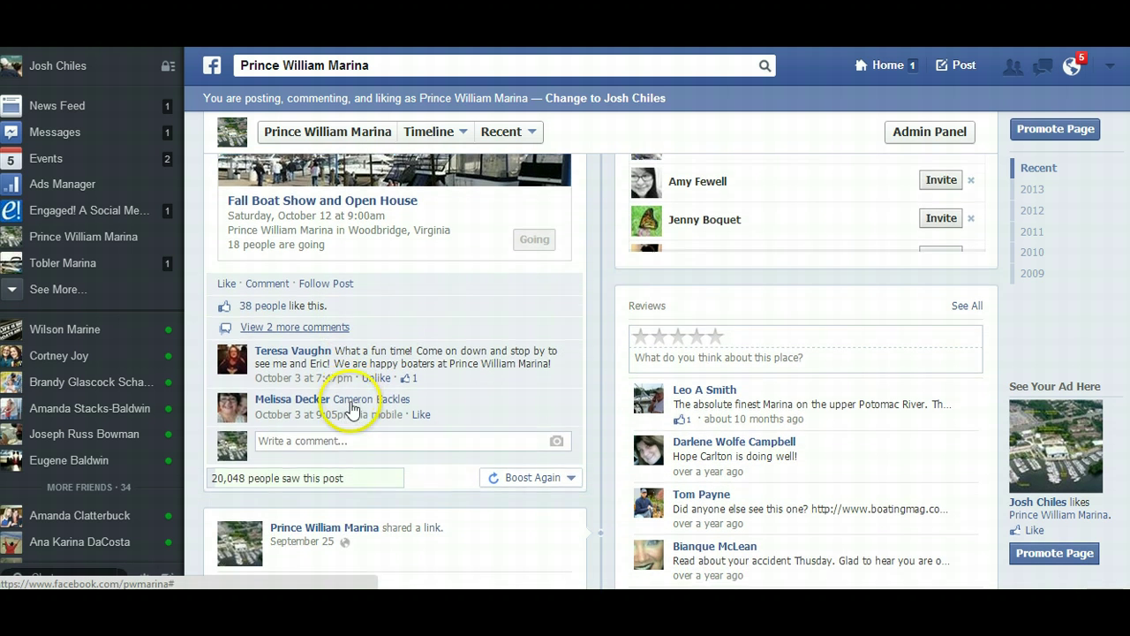
mouse_move(237, 479)
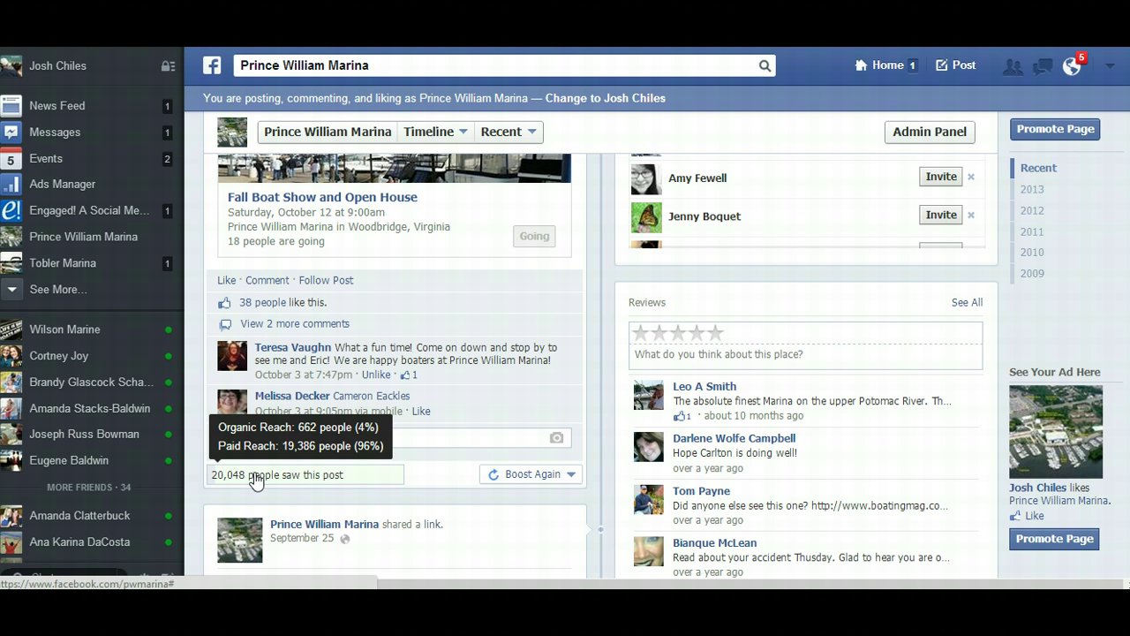
Step: Examine the full list of promotion results for the boosted boat show post and close them without adding budget
left_click(570, 477)
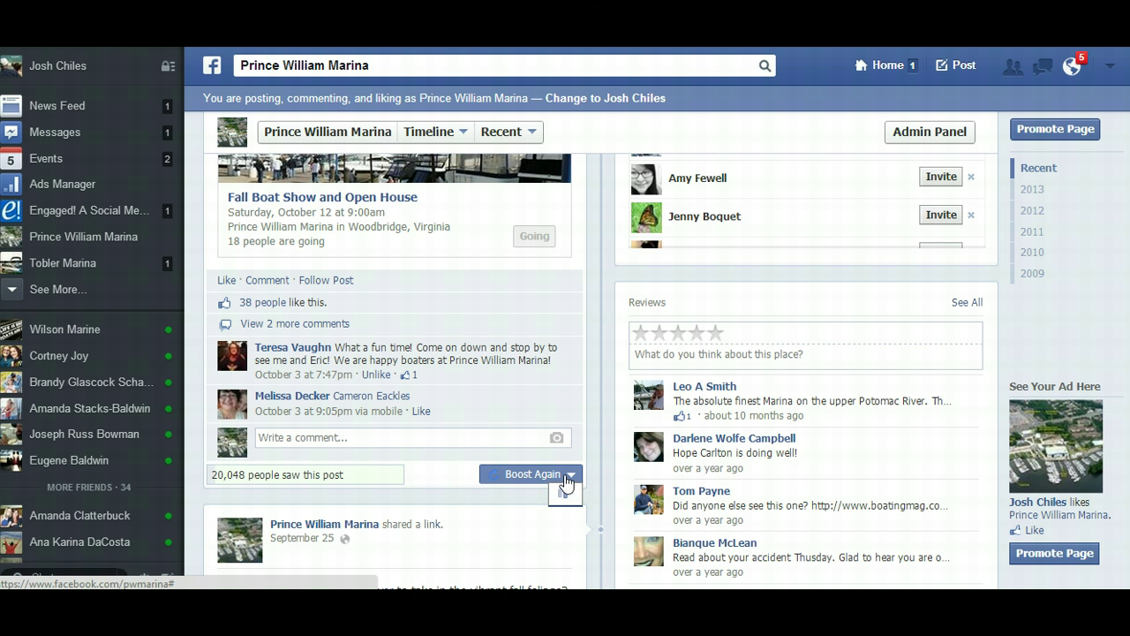
scroll(565, 482, "up", 1)
scroll(564, 486, "down", 3)
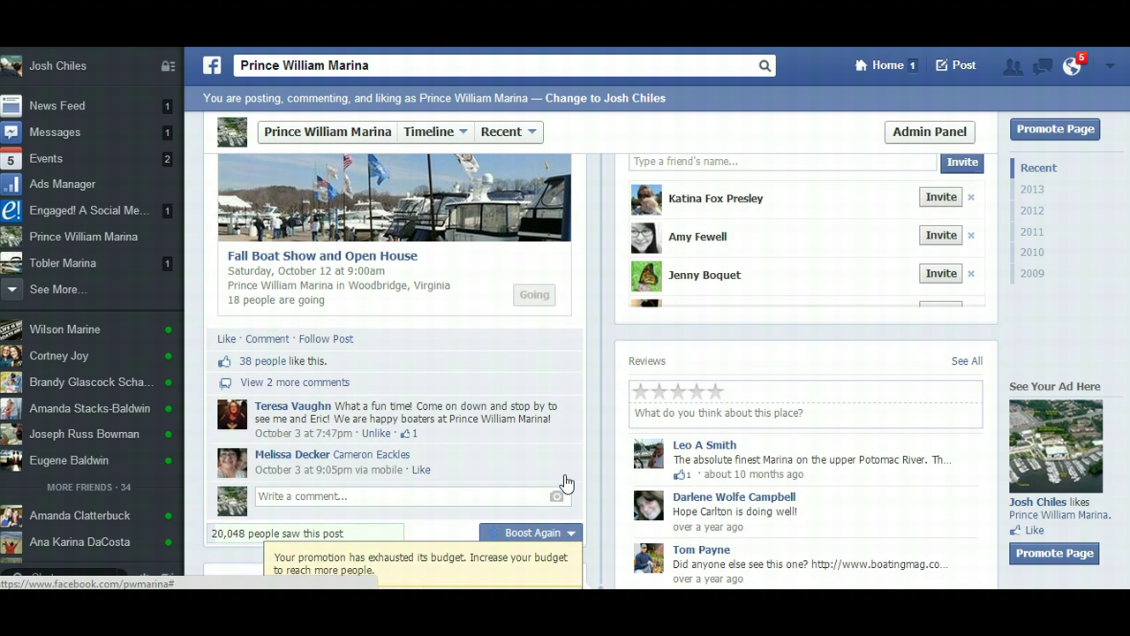
scroll(565, 483, "down", 4)
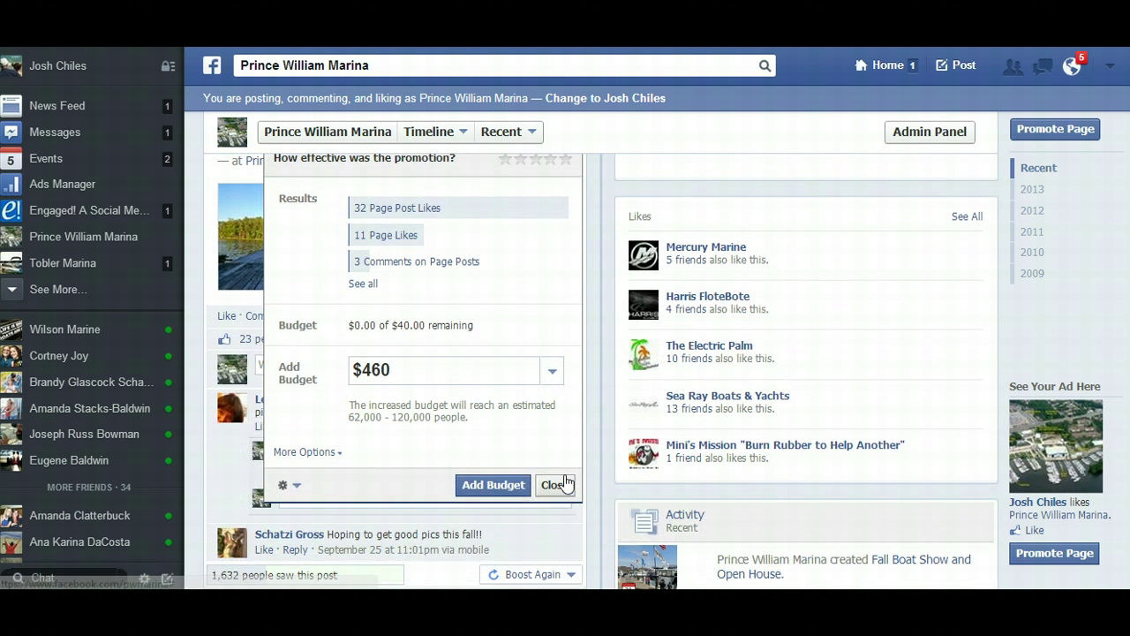
left_click(362, 286)
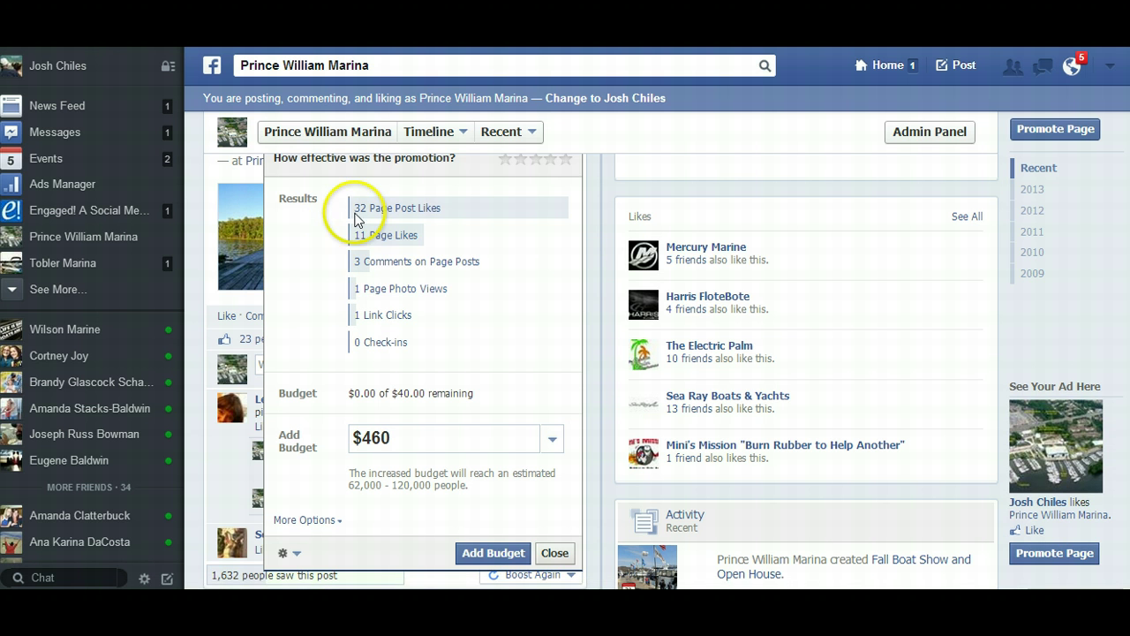
mouse_move(365, 209)
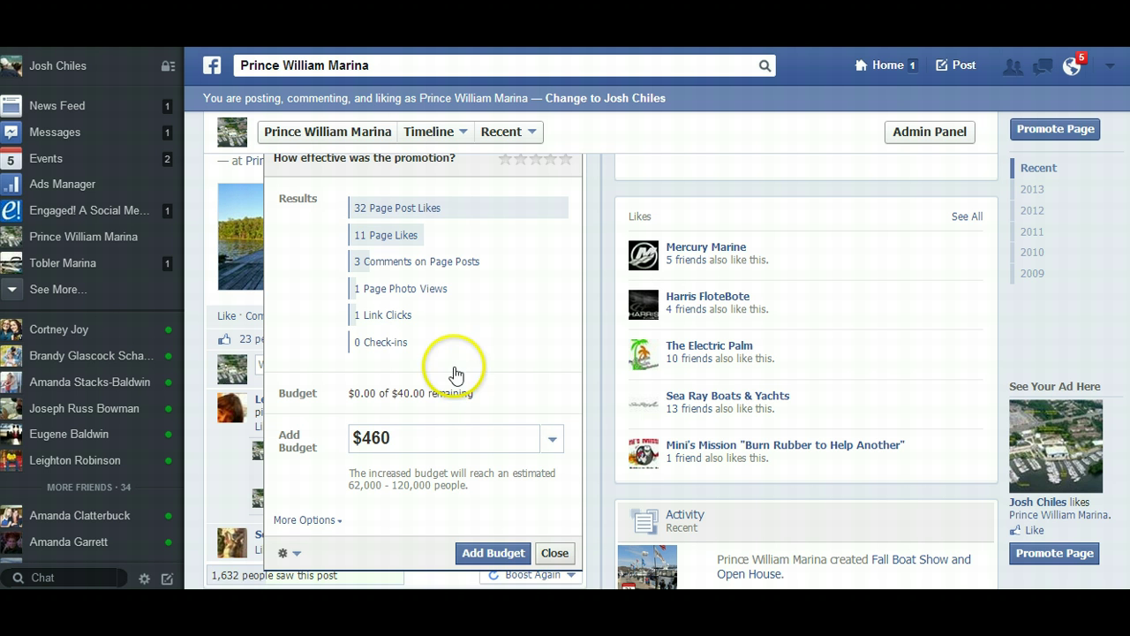
left_click(554, 552)
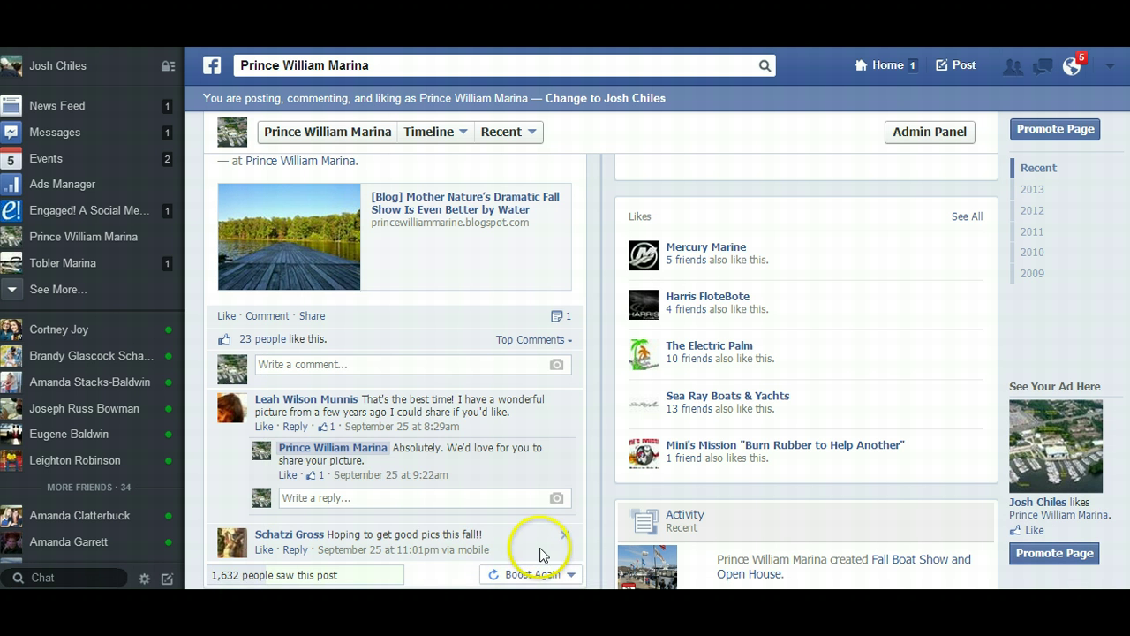
scroll(194, 484, "up", 3)
scroll(195, 484, "up", 5)
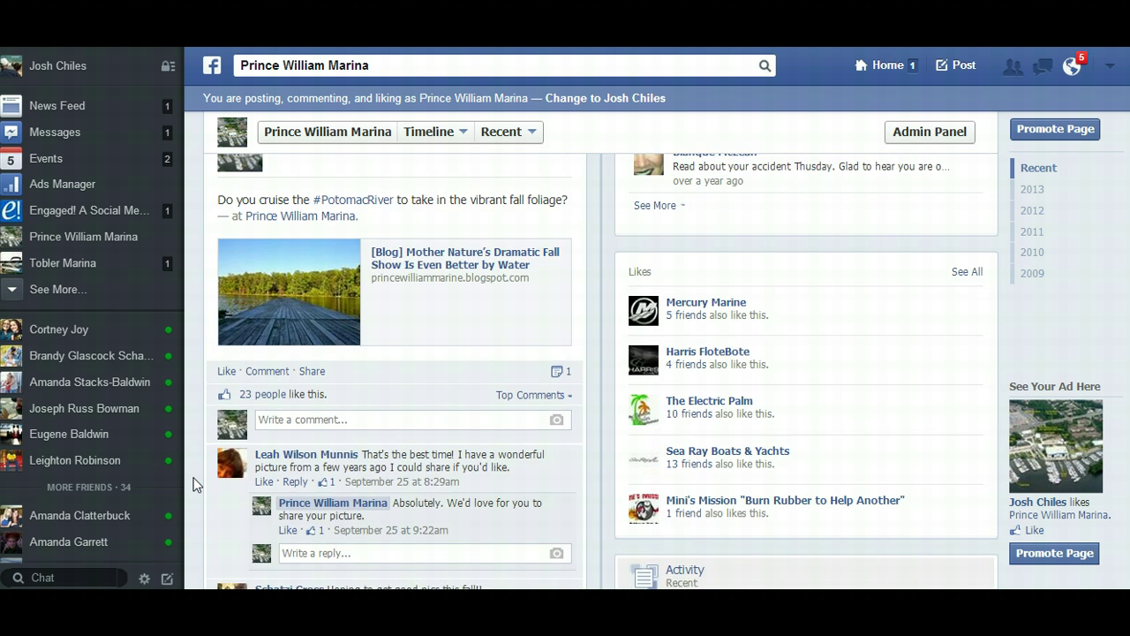
scroll(194, 484, "up", 2)
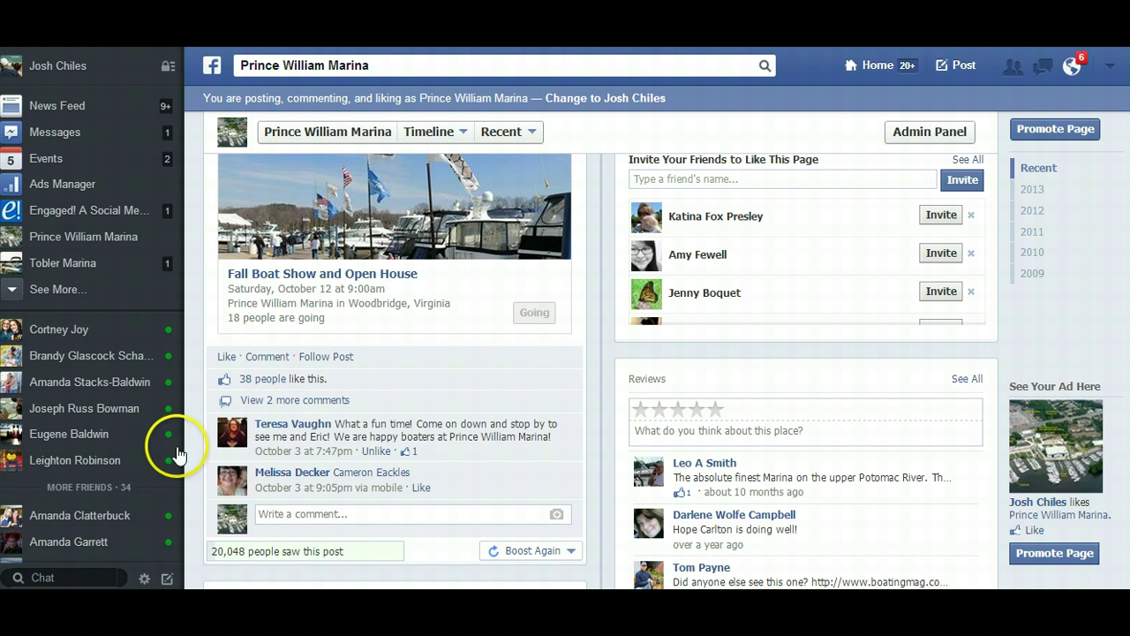
mouse_move(161, 455)
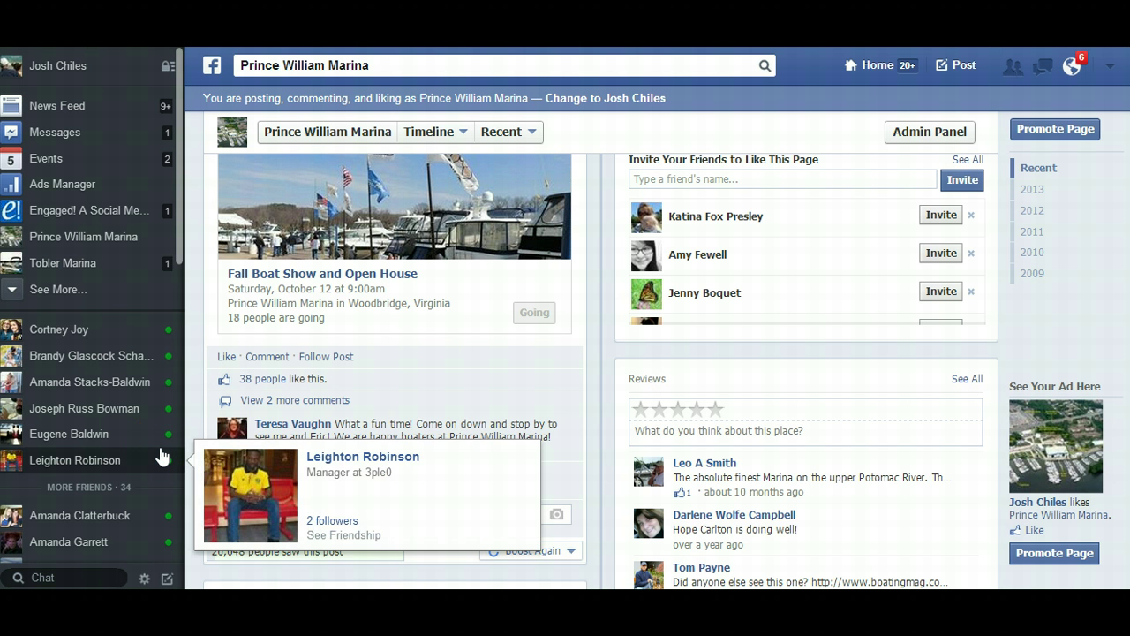